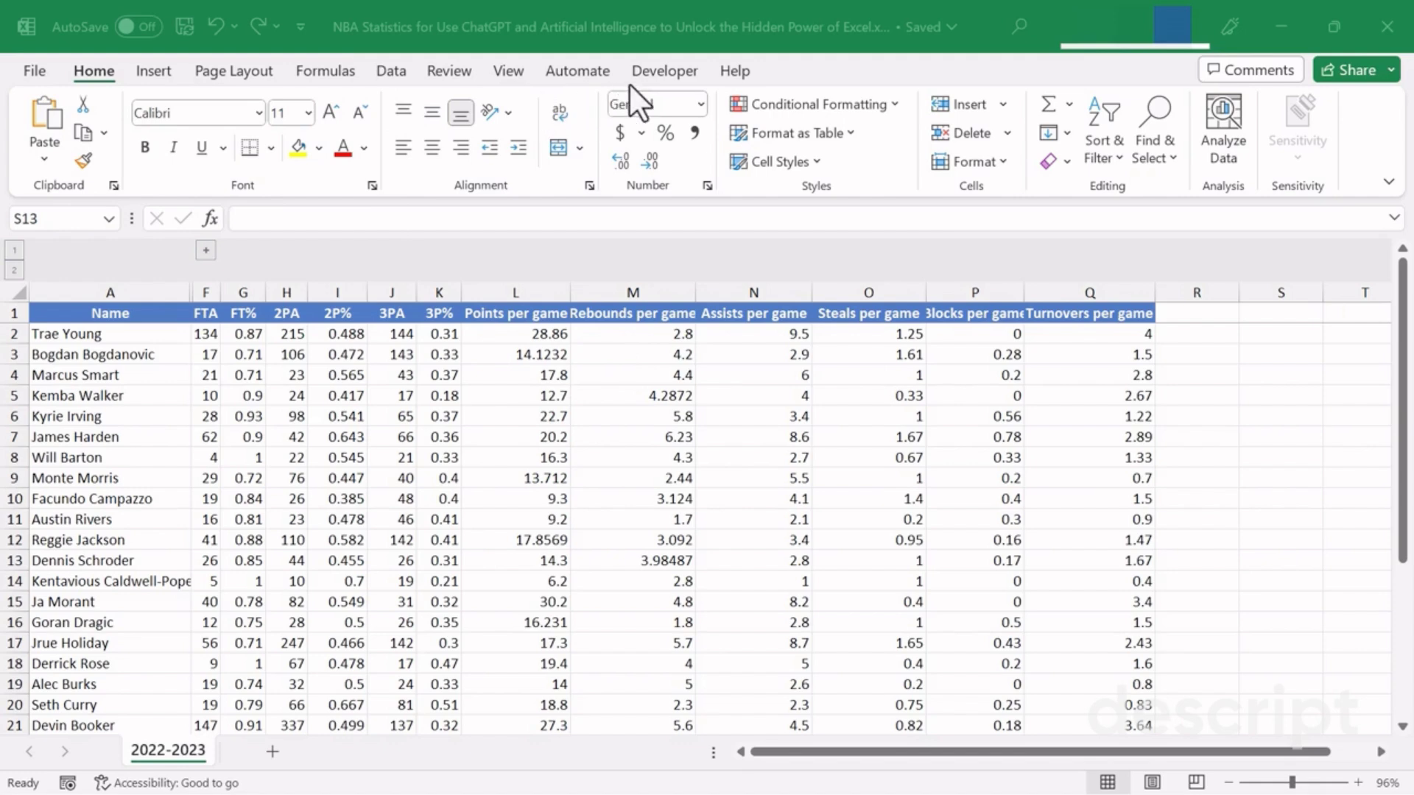
# - Show the Developer tab on the ribbon above the NBA 2022-2023 player stats sheet
pyautogui.click(666, 70)
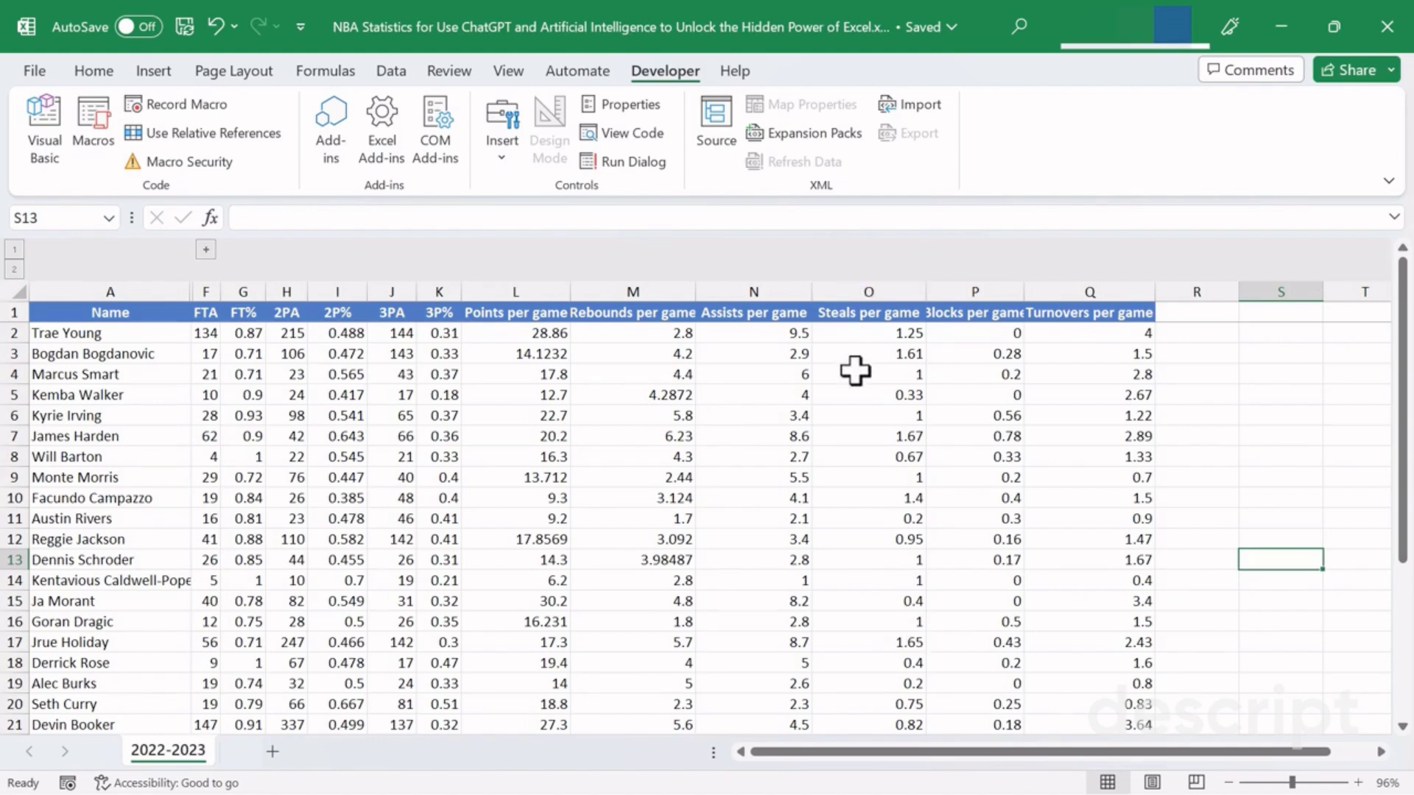
# - In Chrome, search for 'chat' and go to the Introducing ChatGPT page
pyautogui.click(965, 772)
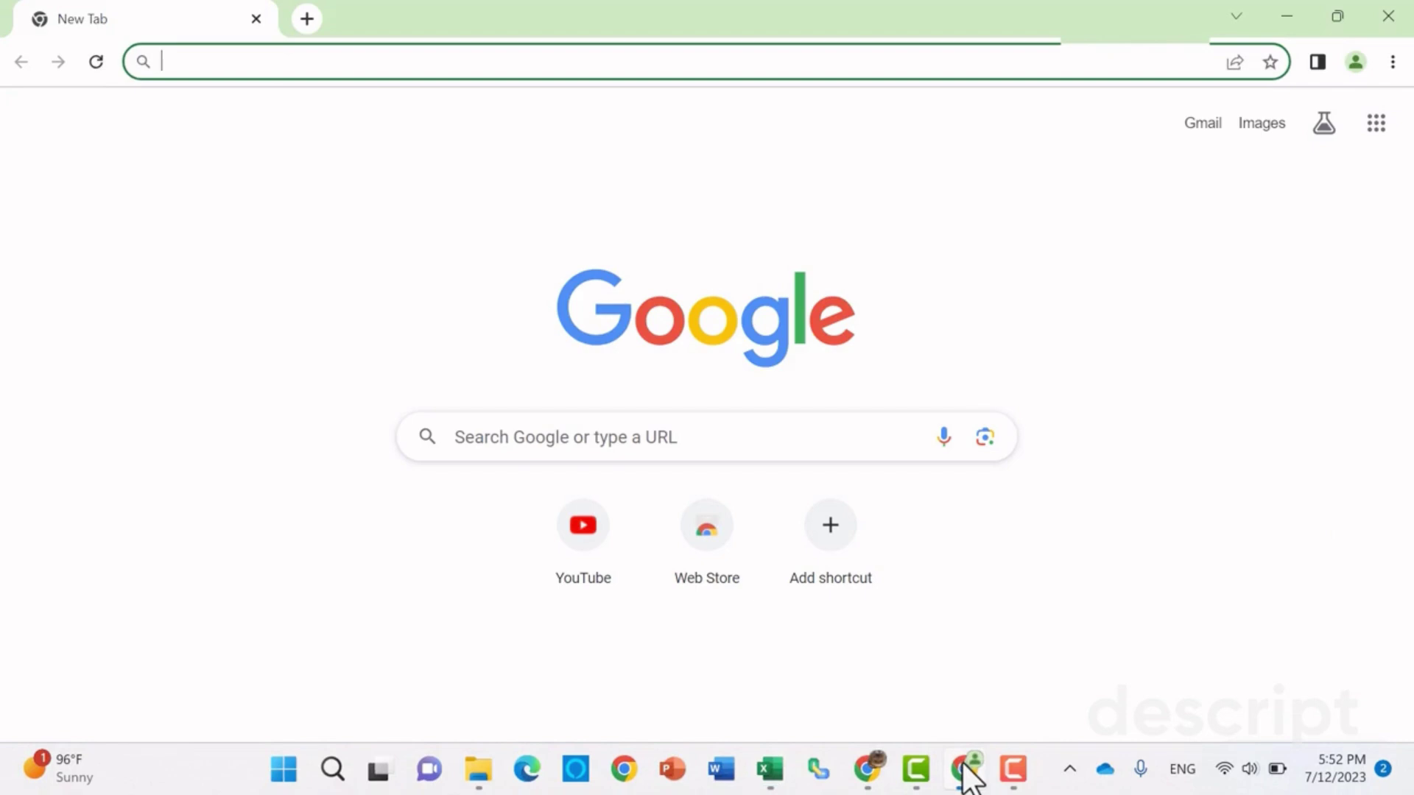
pyautogui.write('chat')
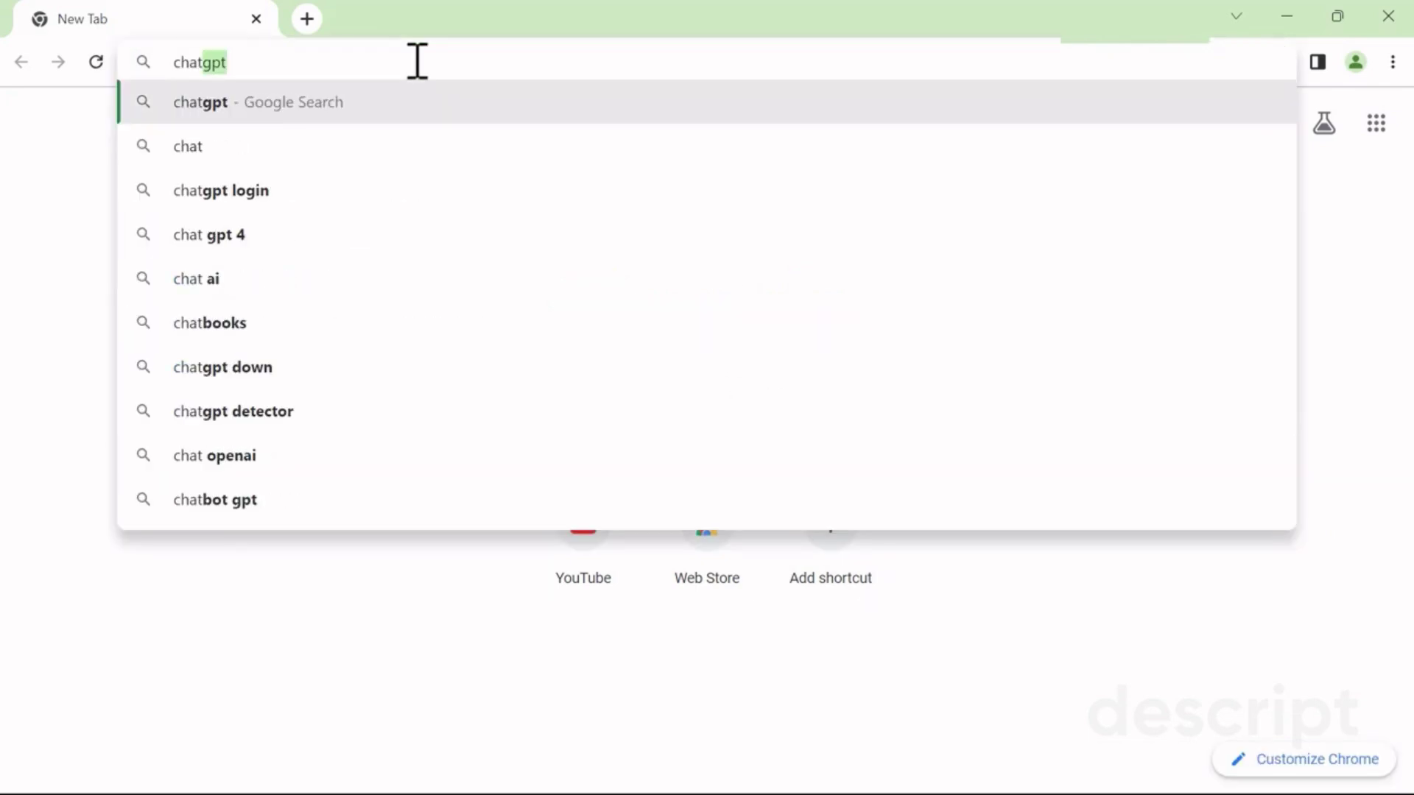
pyautogui.press('Return')
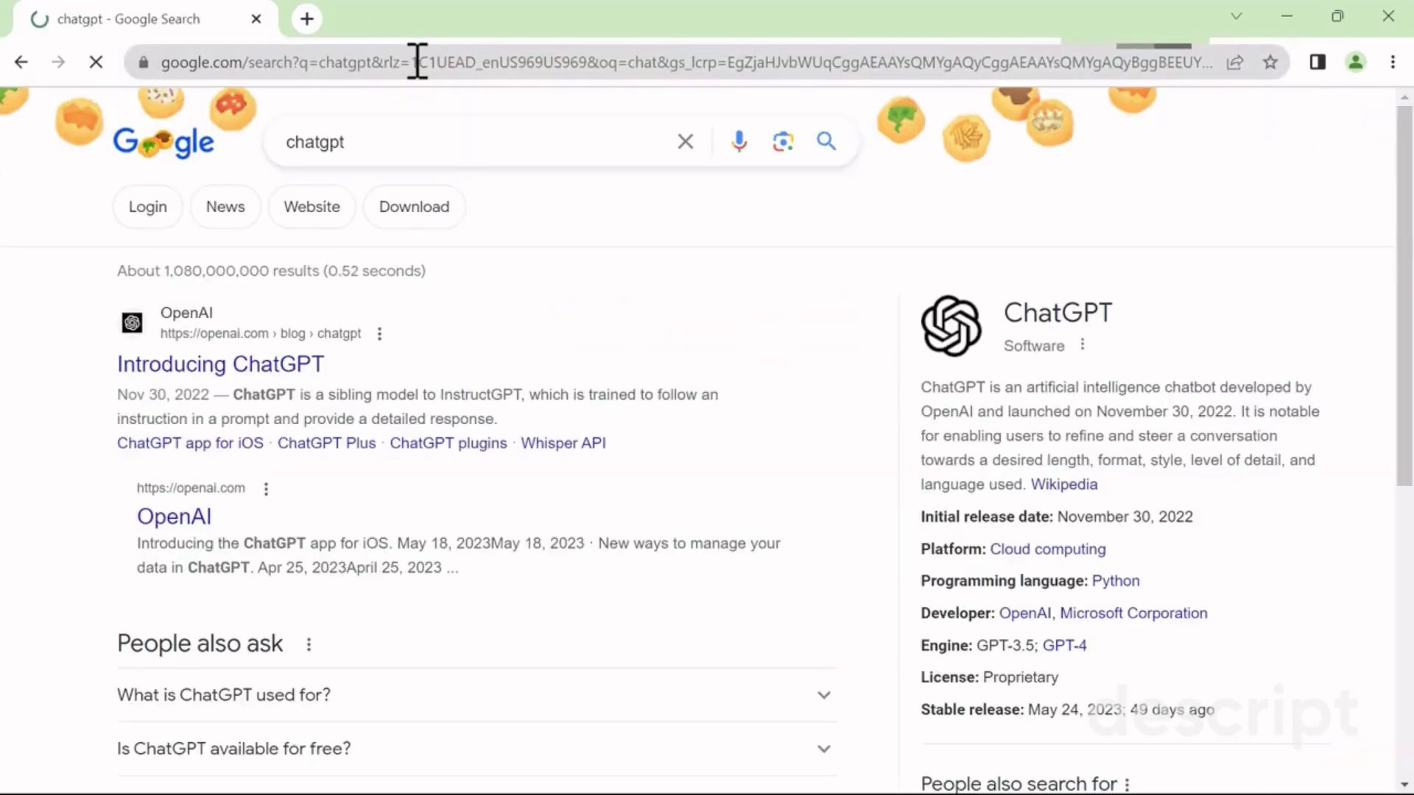
pyautogui.click(245, 365)
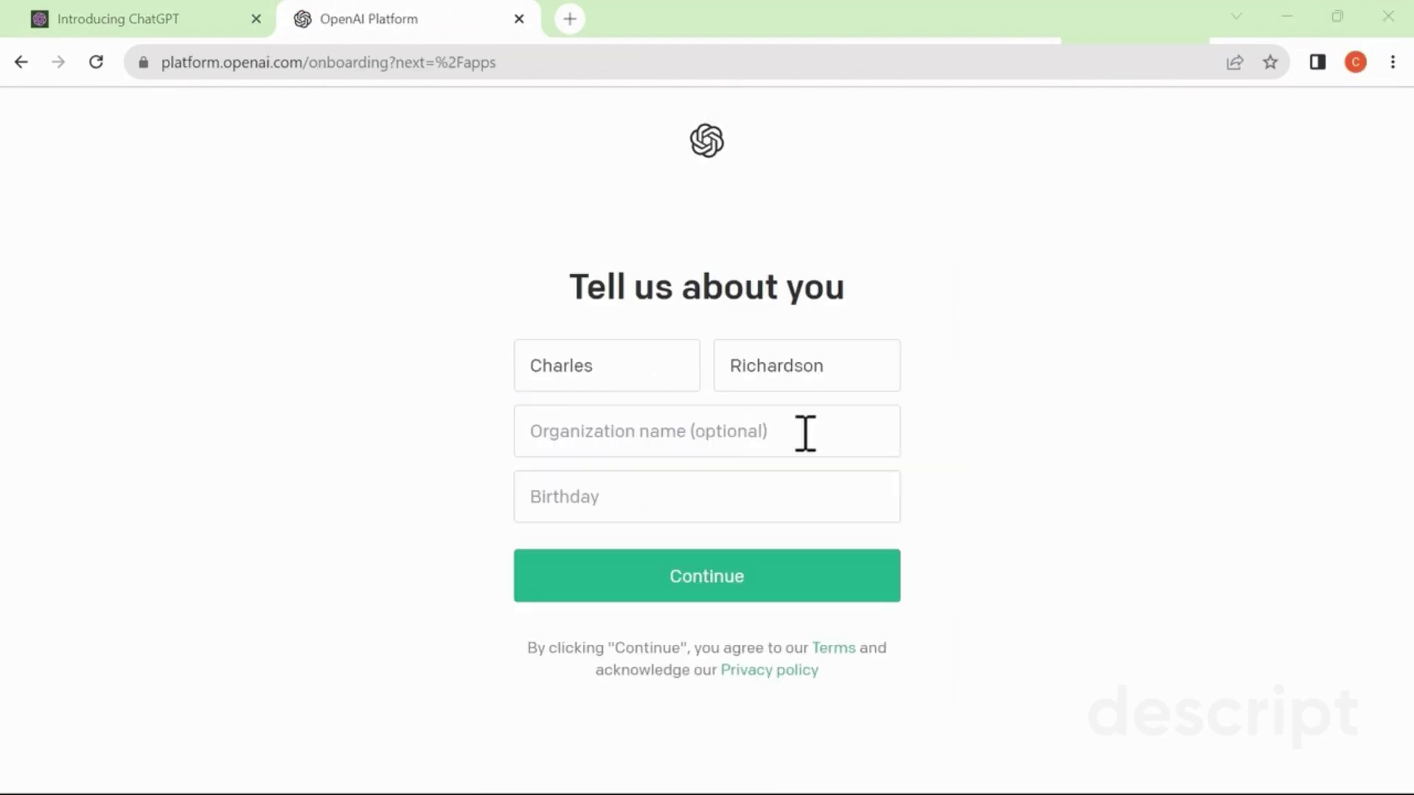
# - Get past the OpenAI onboarding form into ChatGPT and dismiss its welcome notices
pyautogui.click(806, 433)
pyautogui.click(562, 506)
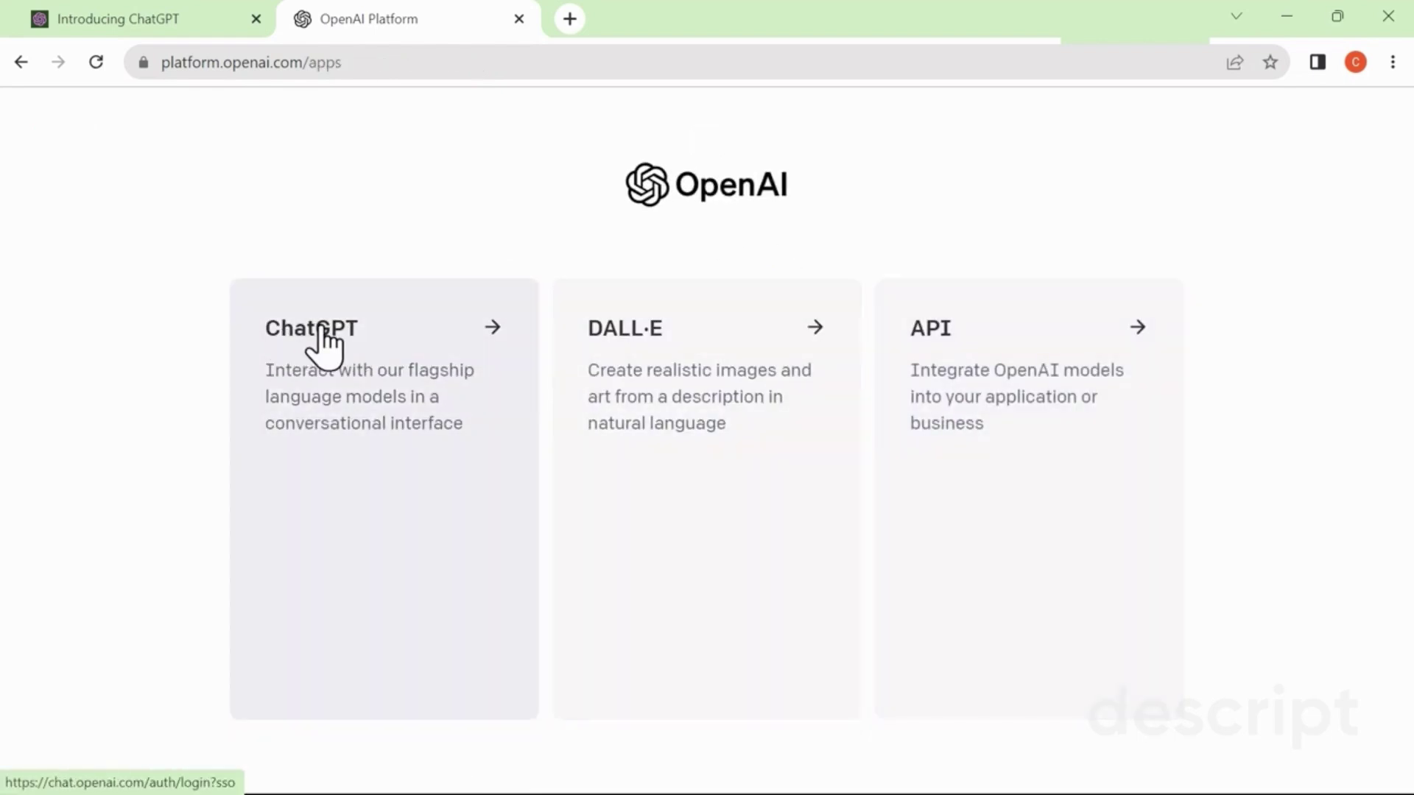
pyautogui.click(322, 331)
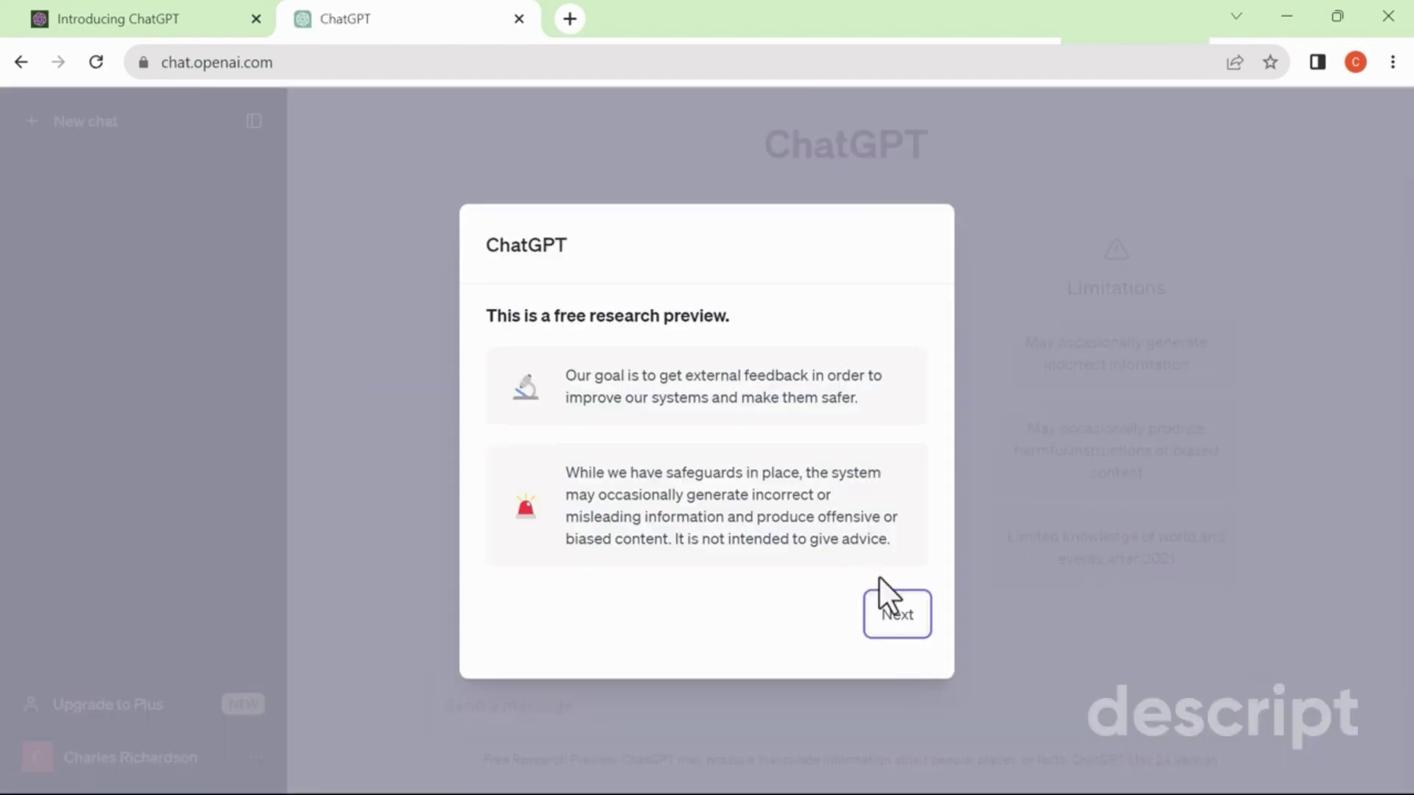
pyautogui.click(895, 614)
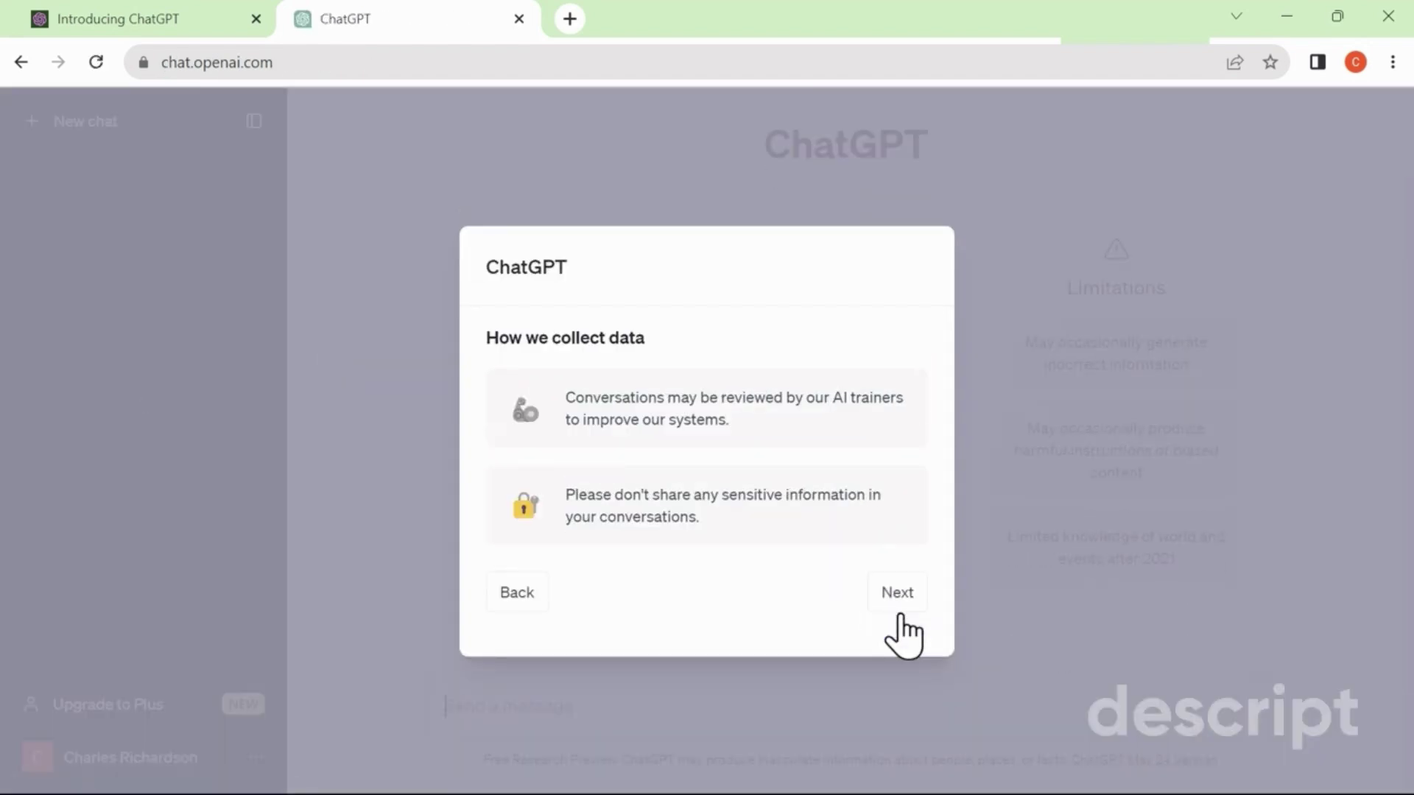
pyautogui.click(899, 595)
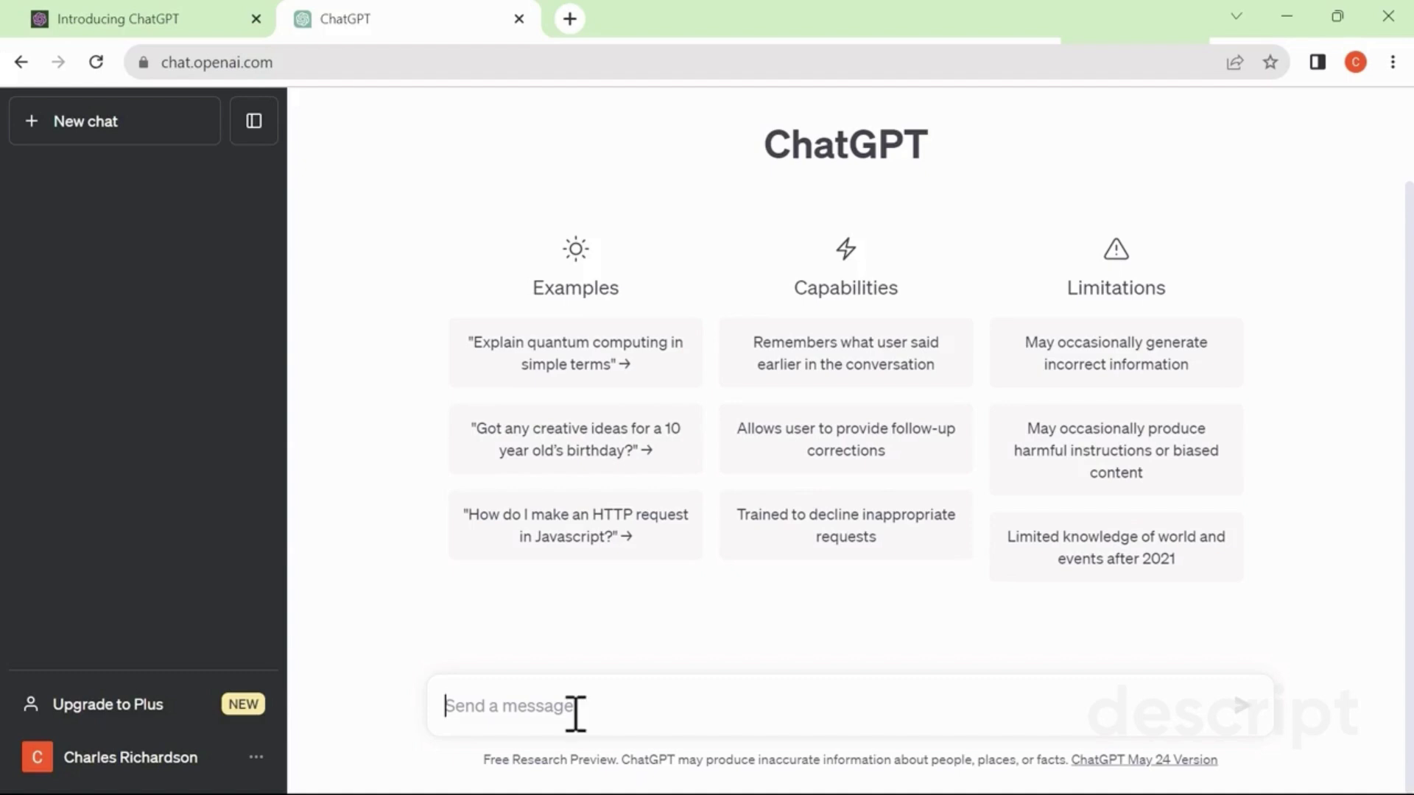
# - Ask ChatGPT for a macro inserting rows above the active cell and copy the InsertMultipleRows code
pyautogui.write('Write an excel macro for inserting multiple rows near the active cell.')
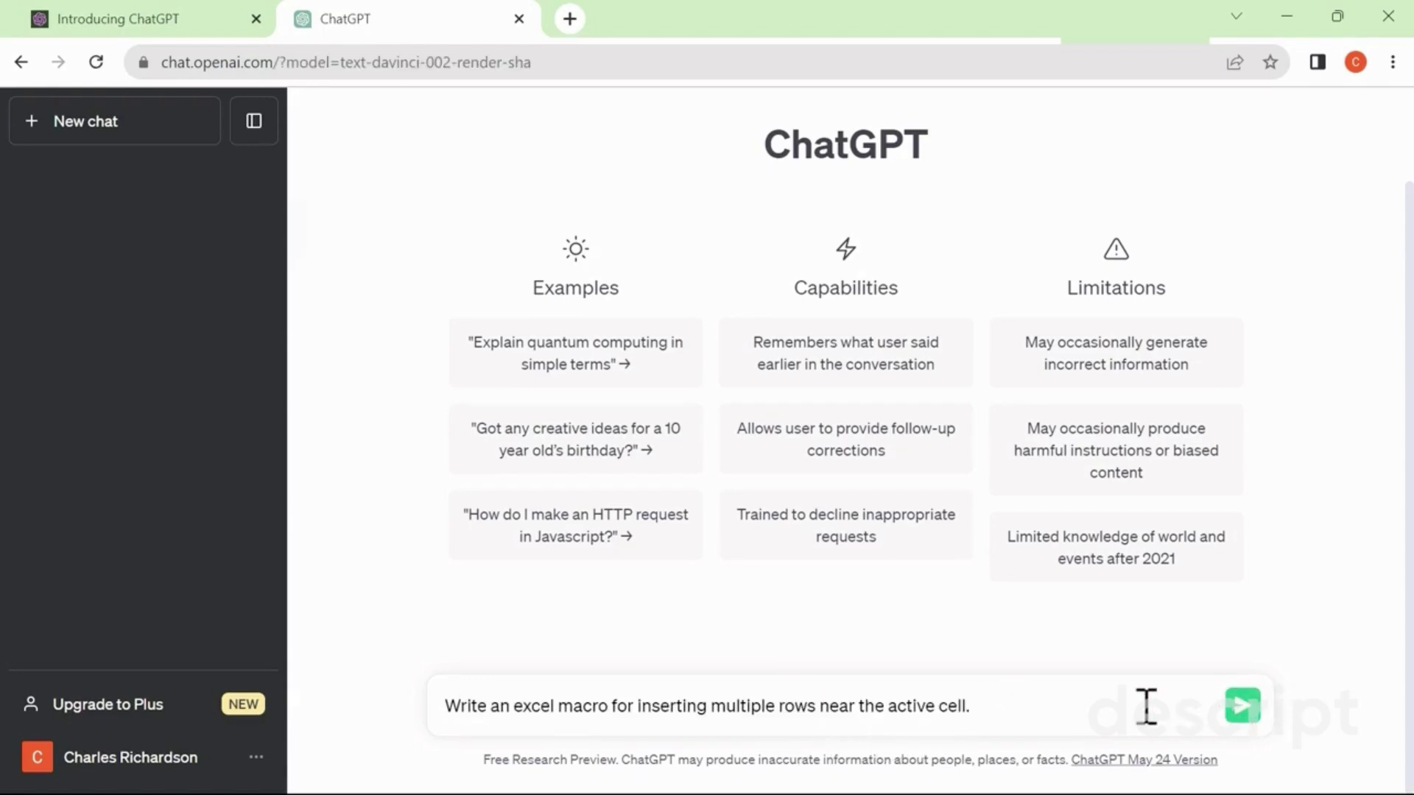
pyautogui.press('Return')
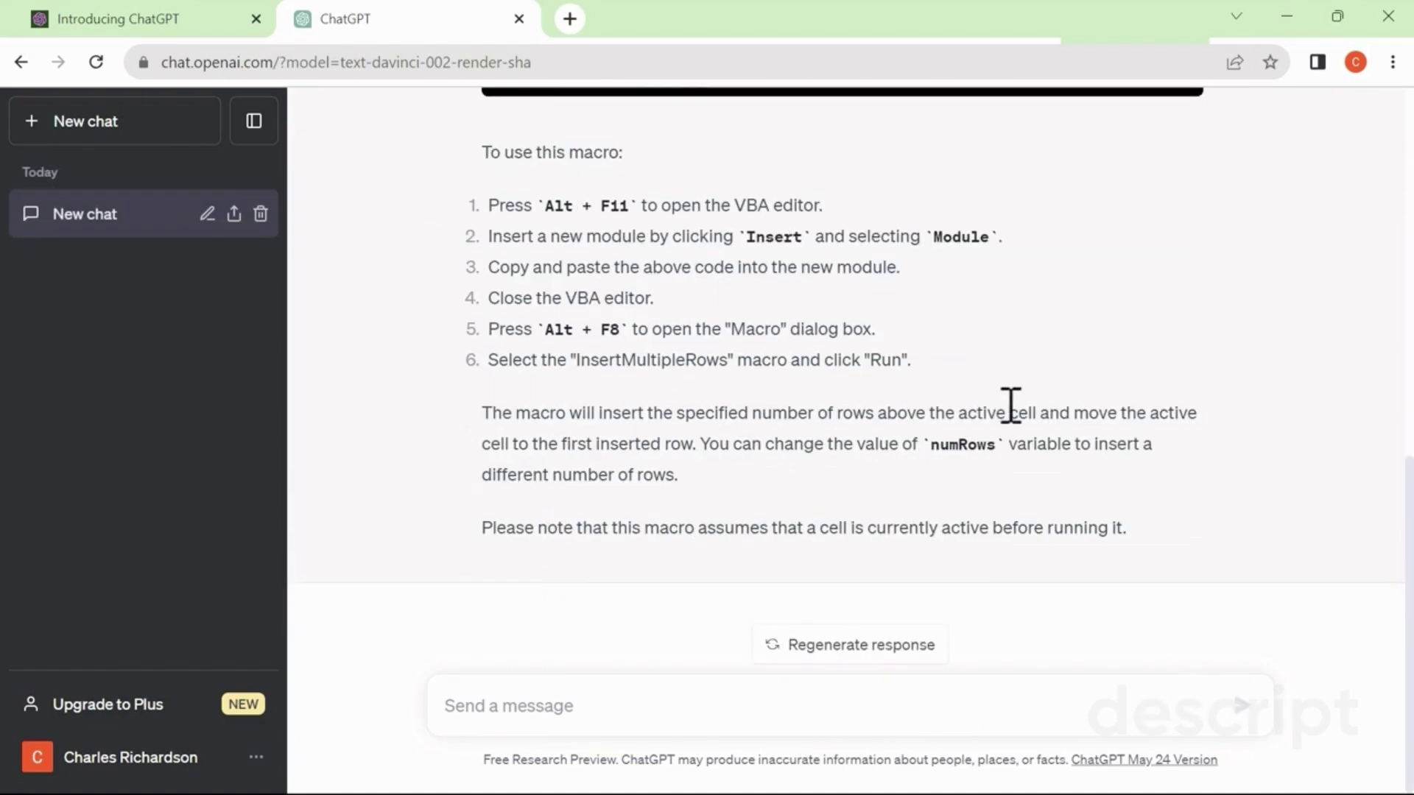
pyautogui.scroll(3, 950, 379)
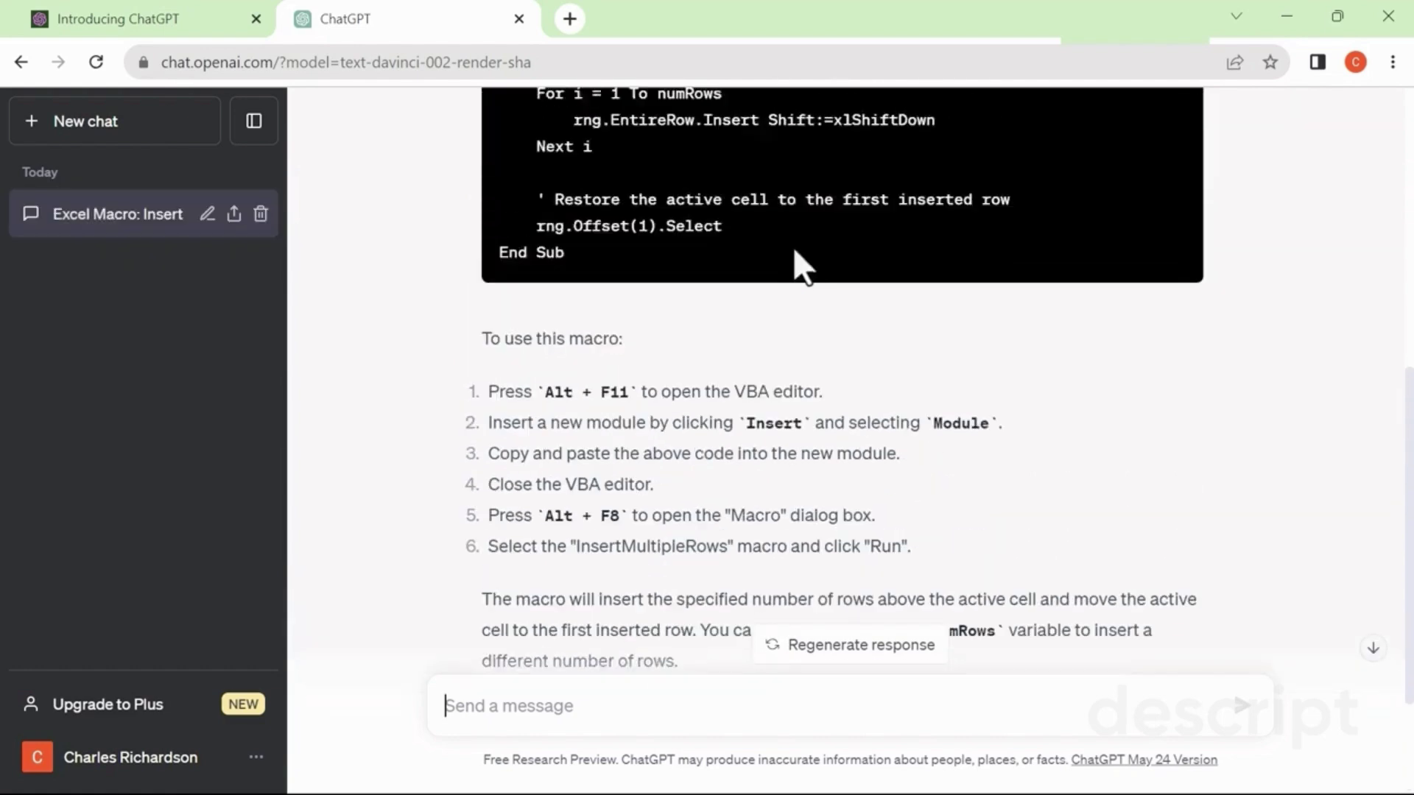
pyautogui.scroll(-1, 776, 321)
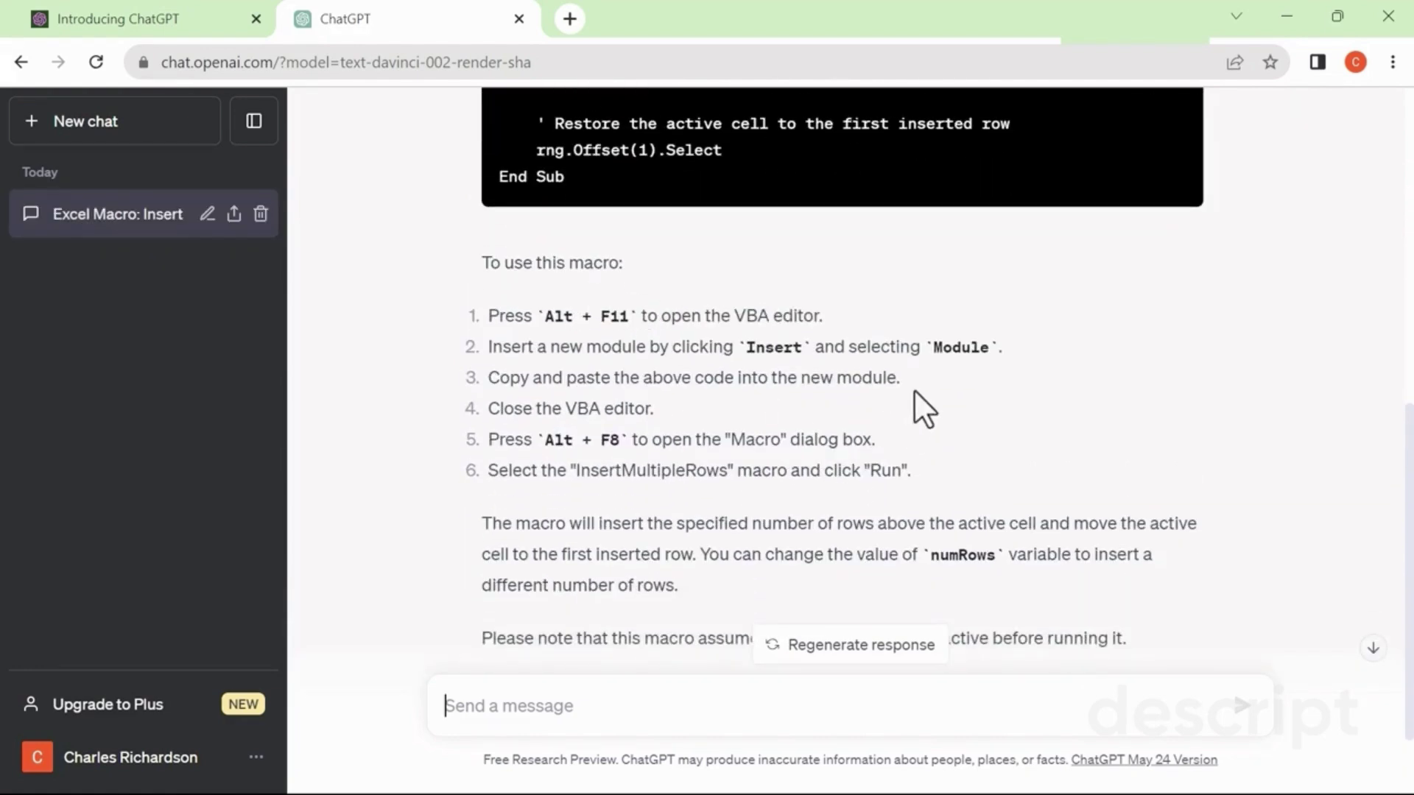
pyautogui.scroll(7, 881, 351)
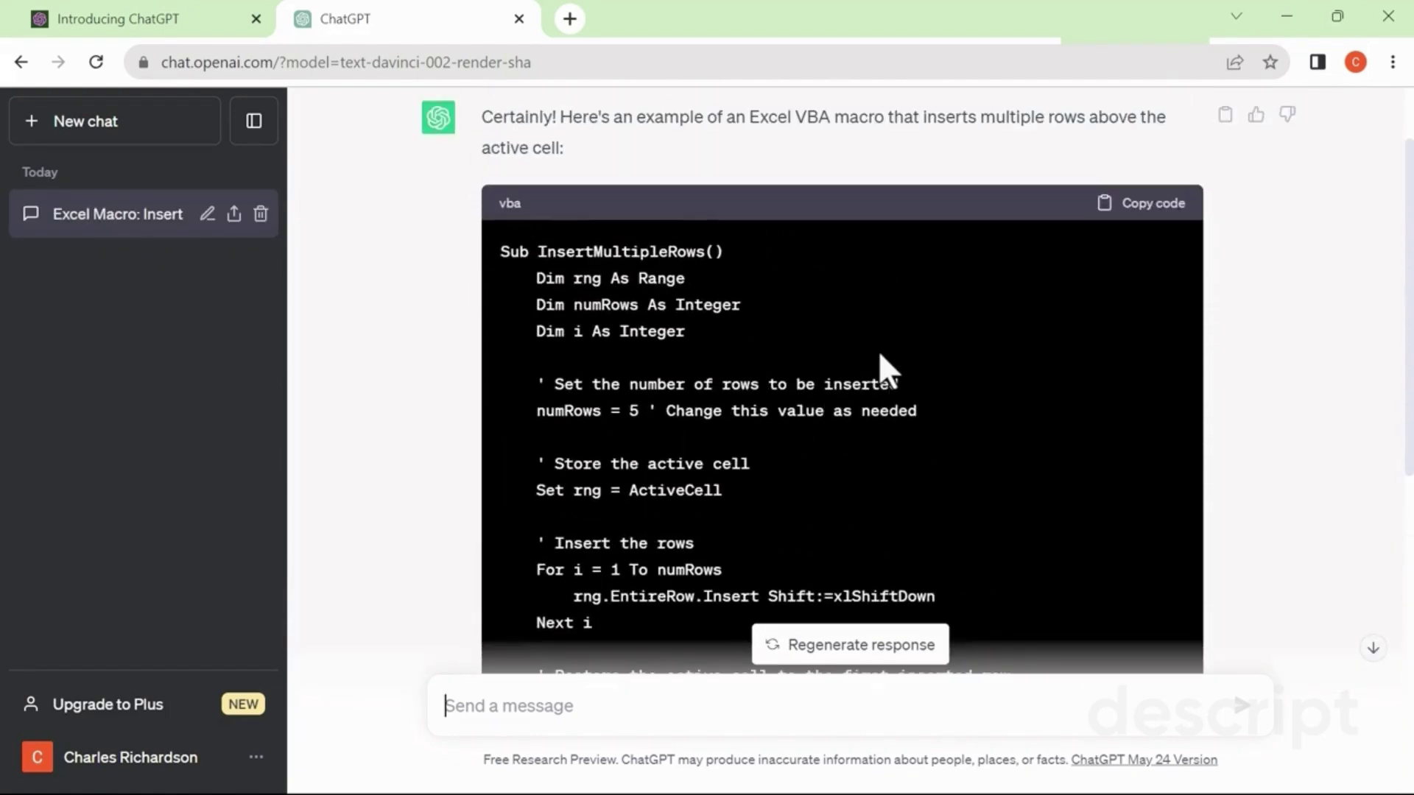
pyautogui.click(1154, 210)
# - Back in the NBA workbook, check Developer under Customize Ribbon, then cancel the Options
pyautogui.moveTo(770, 767)
pyautogui.click(907, 698)
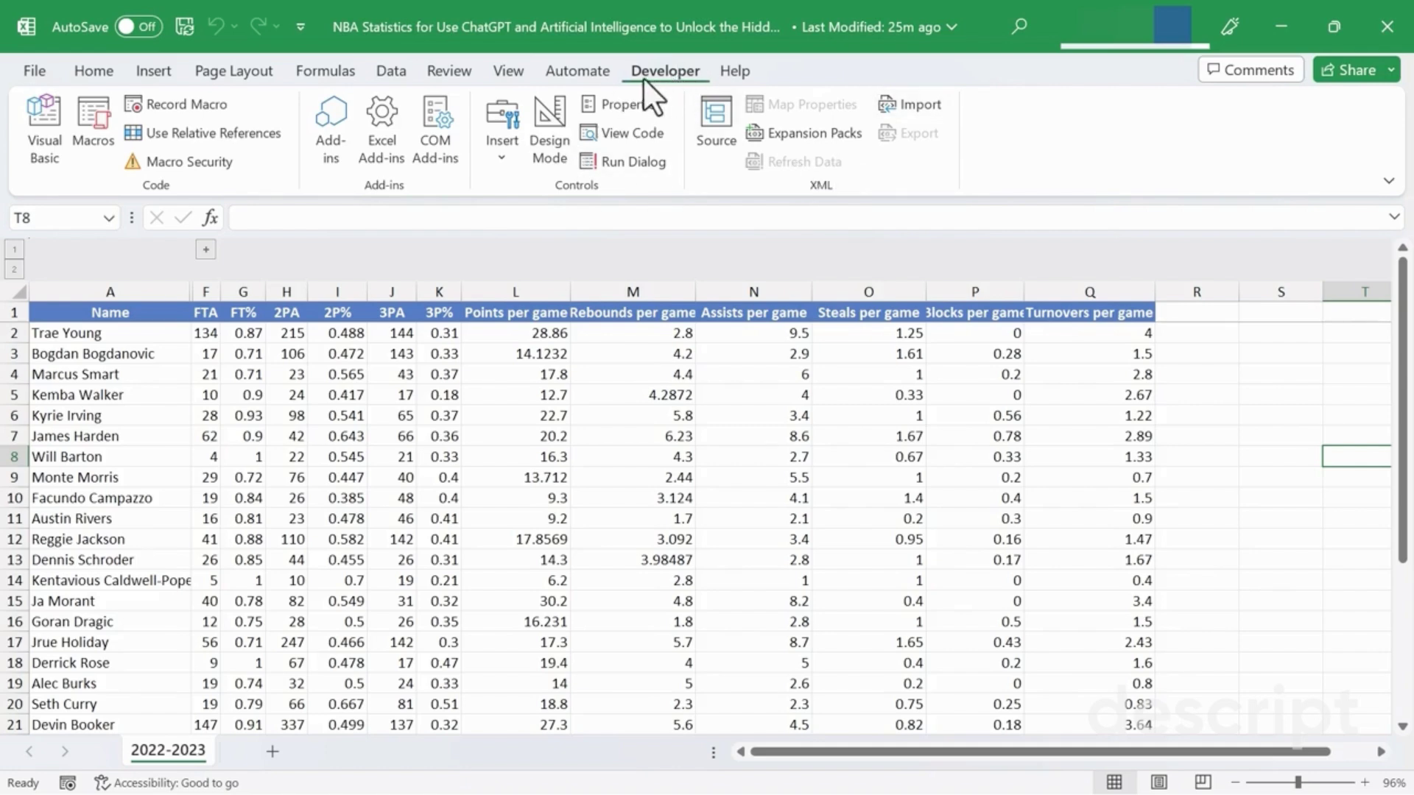
pyautogui.click(28, 68)
pyautogui.press('Escape')
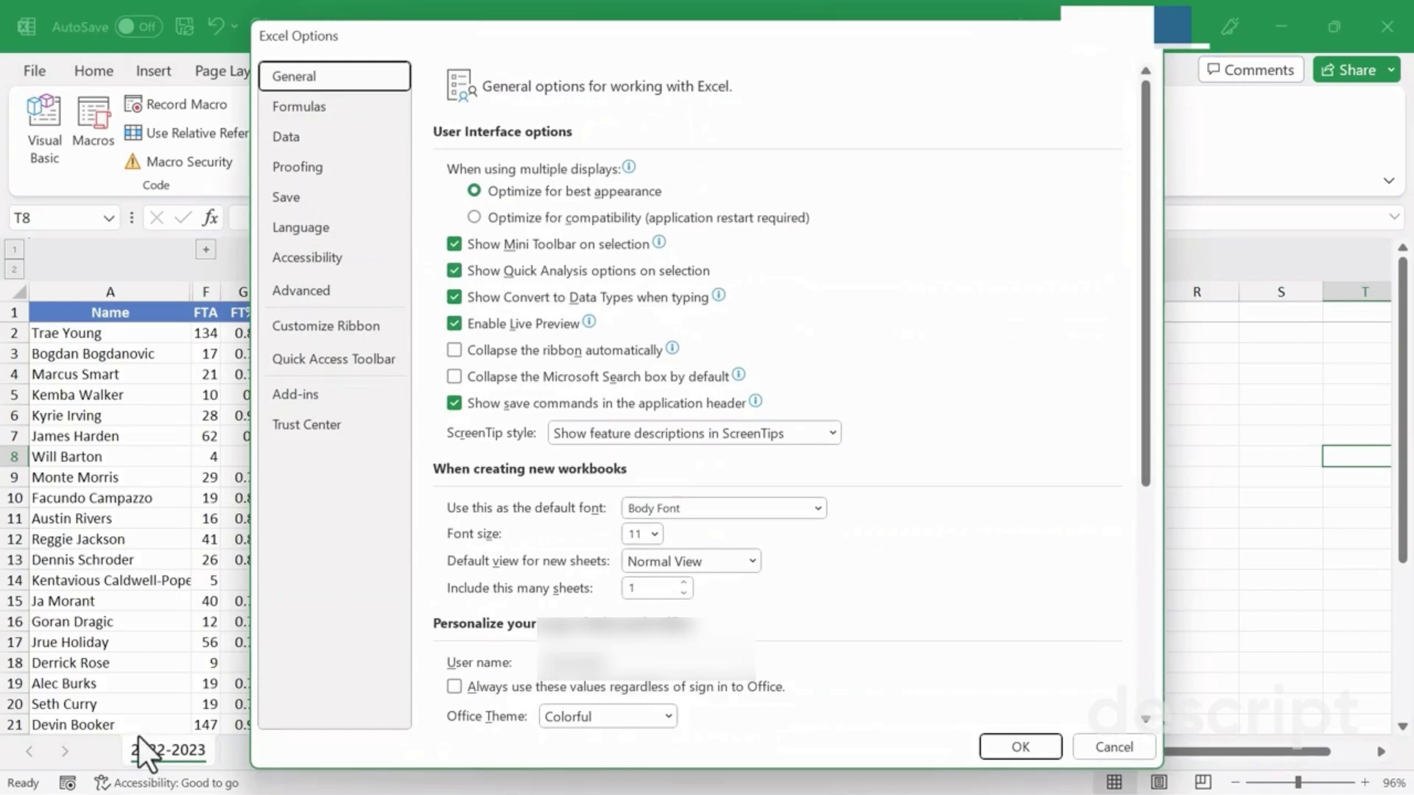
pyautogui.click(333, 329)
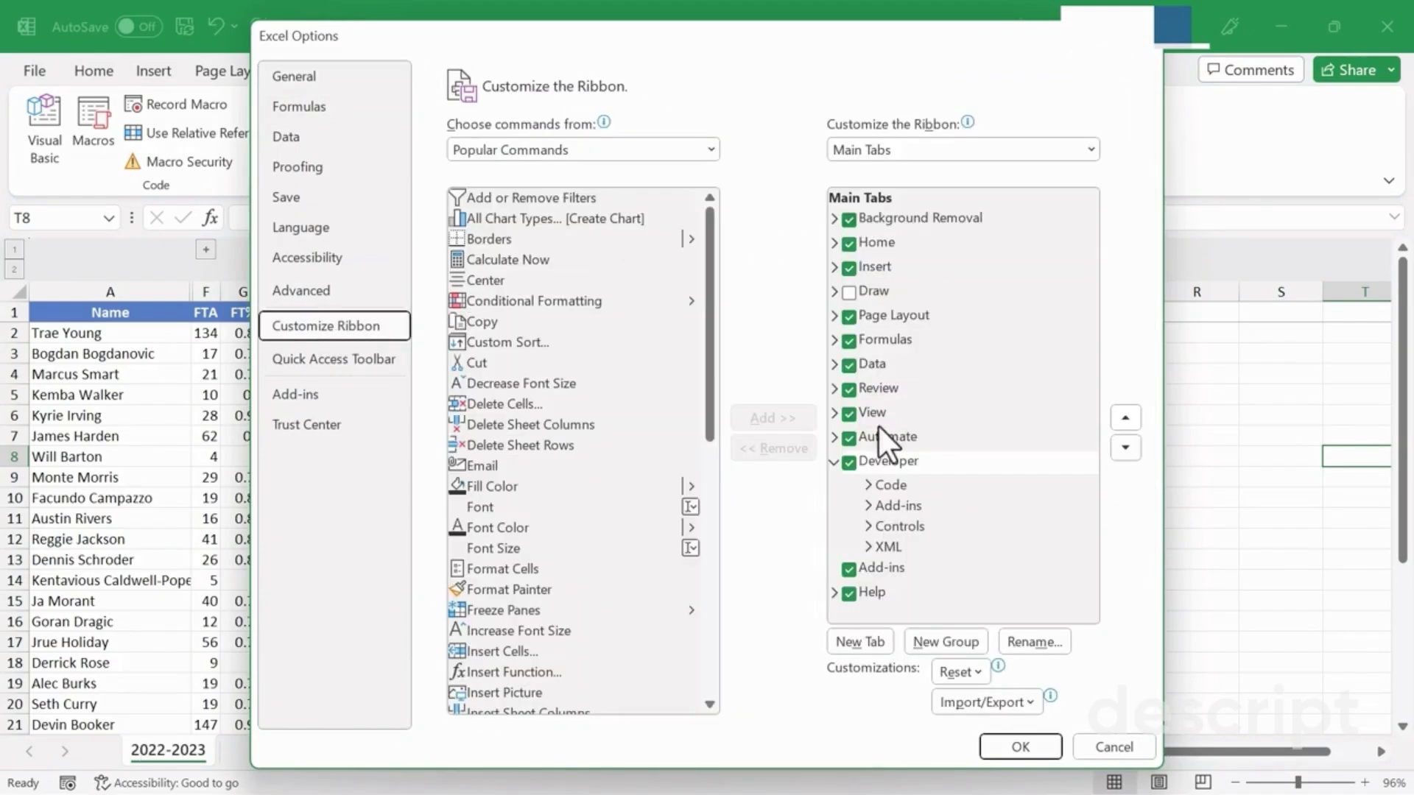
pyautogui.click(844, 461)
pyautogui.click(1114, 747)
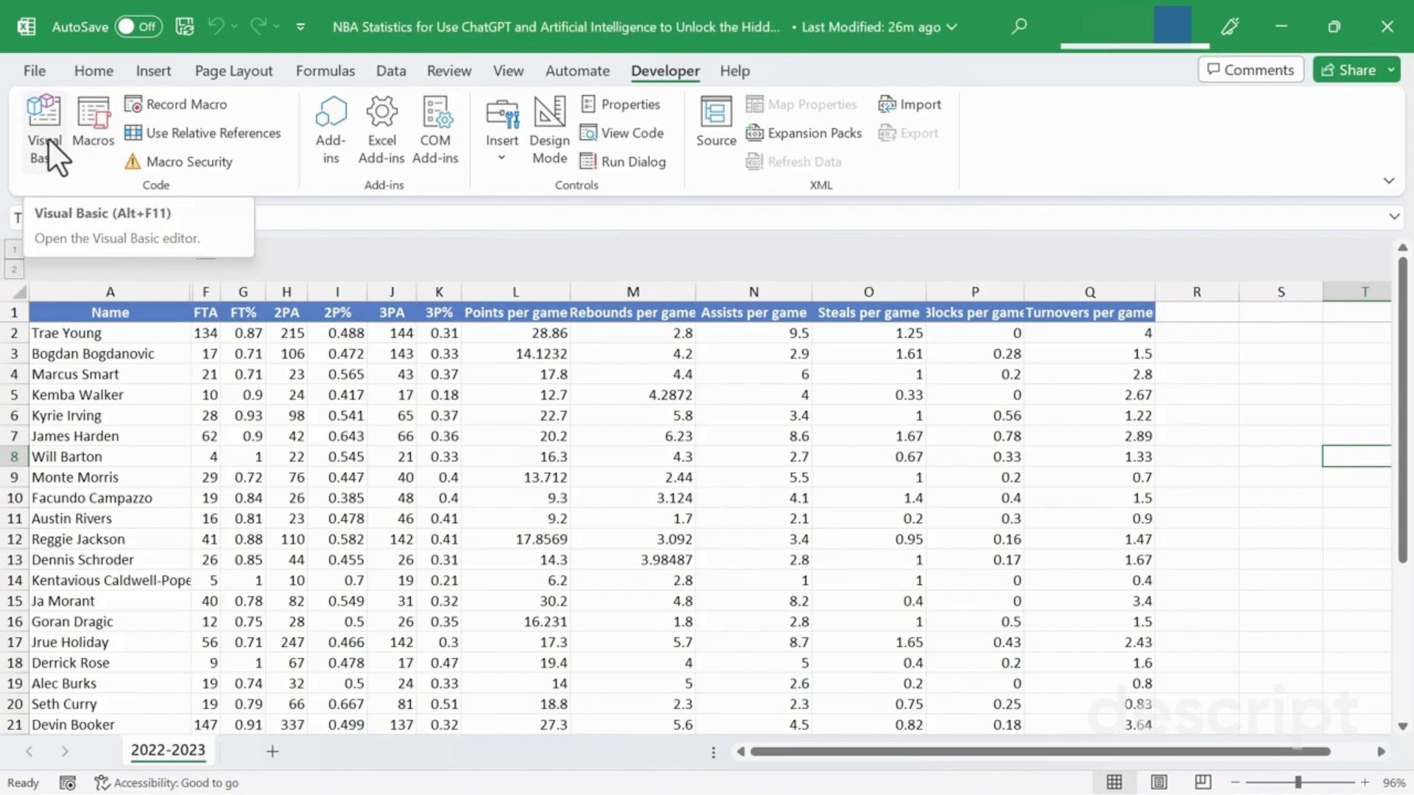
# - Paste the InsertMultipleRows macro into a new Module1 and change numRows from 5 to 15
pyautogui.click(47, 139)
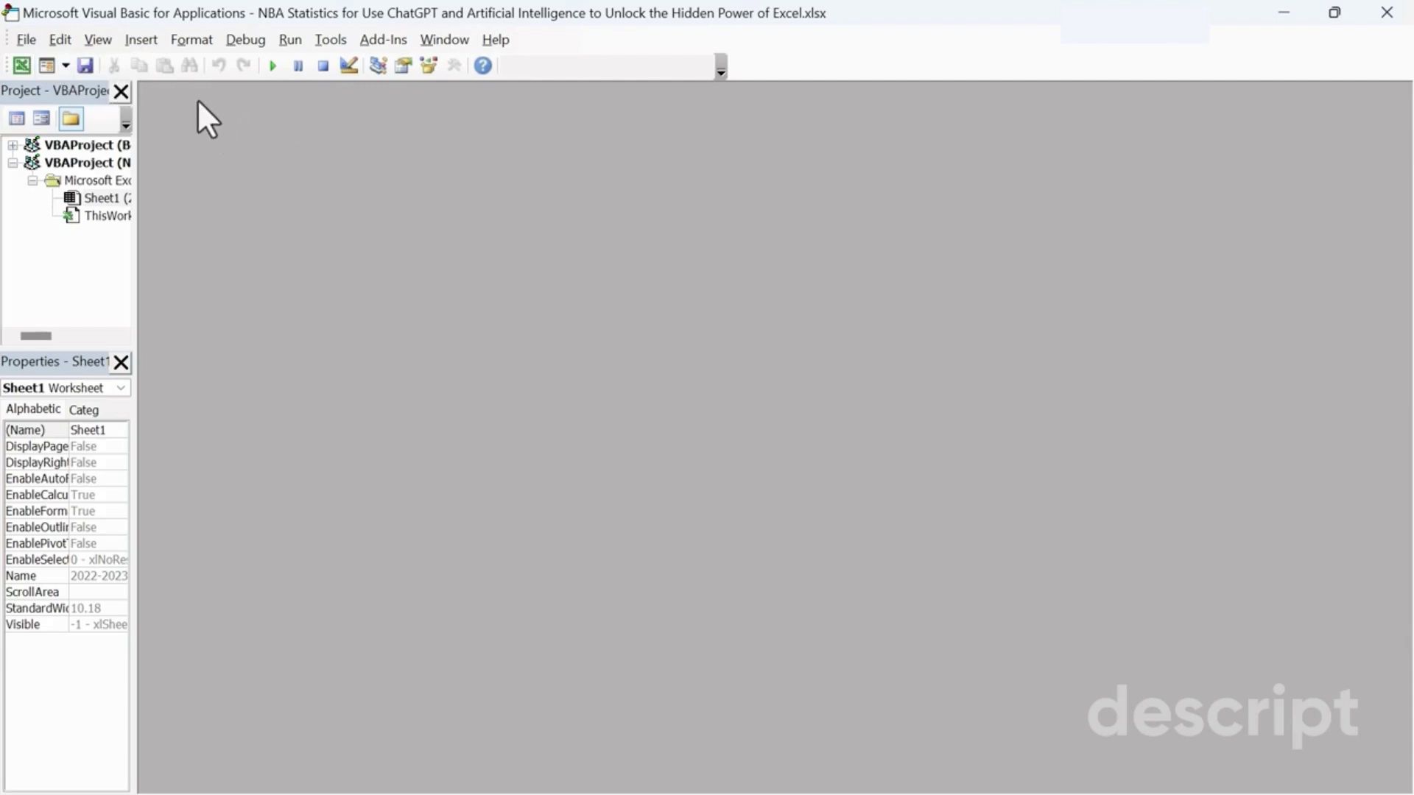
pyautogui.click(138, 36)
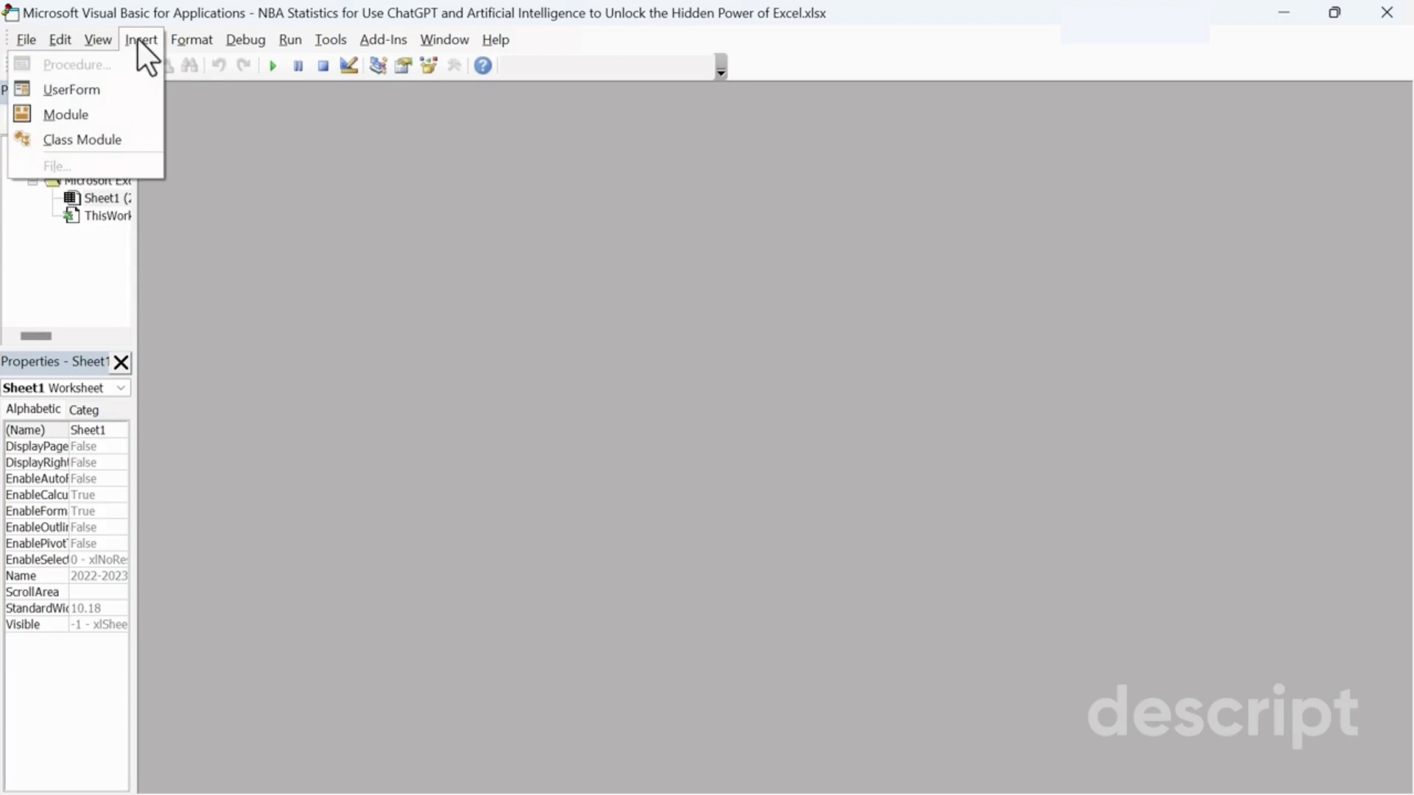
pyautogui.click(87, 116)
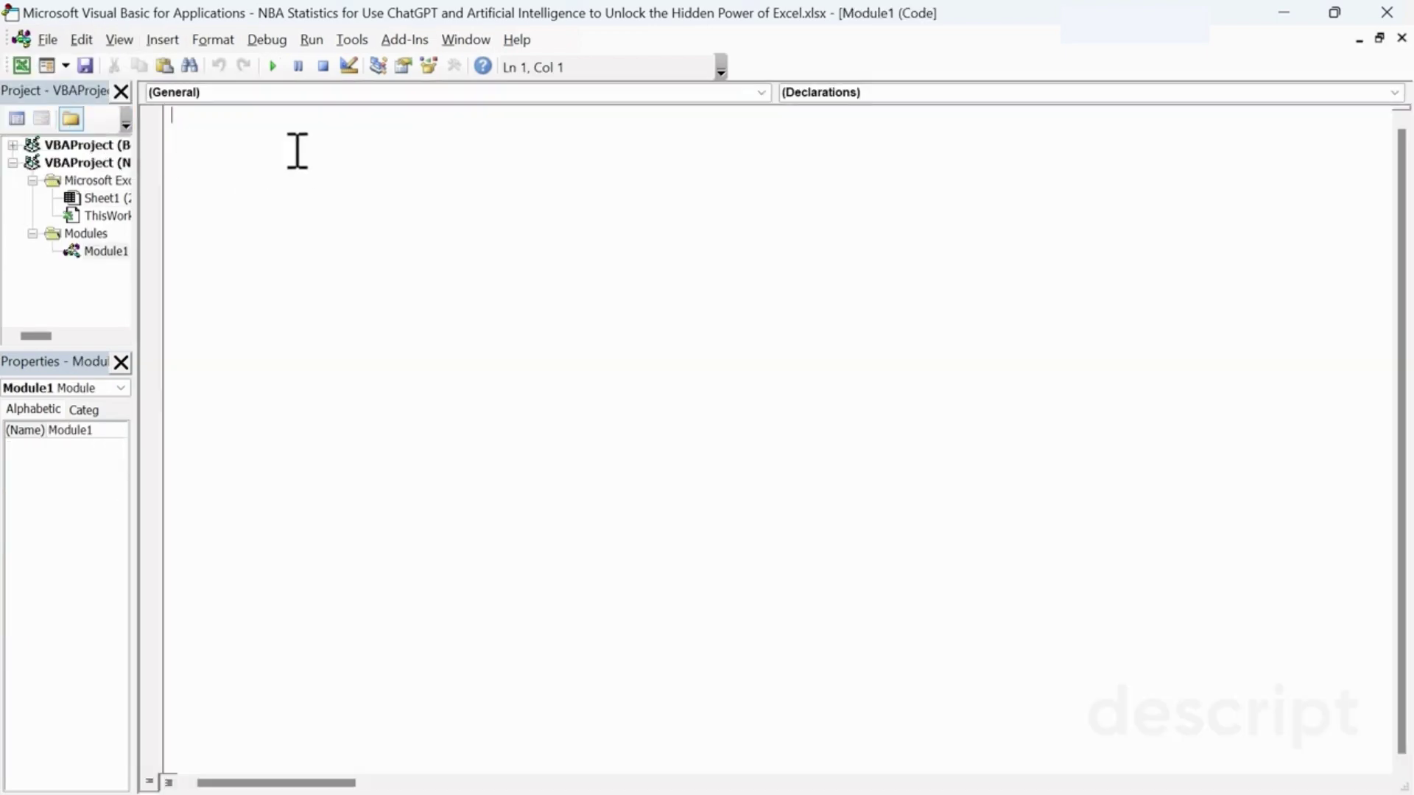
pyautogui.hotkey('ctrl', 'v')
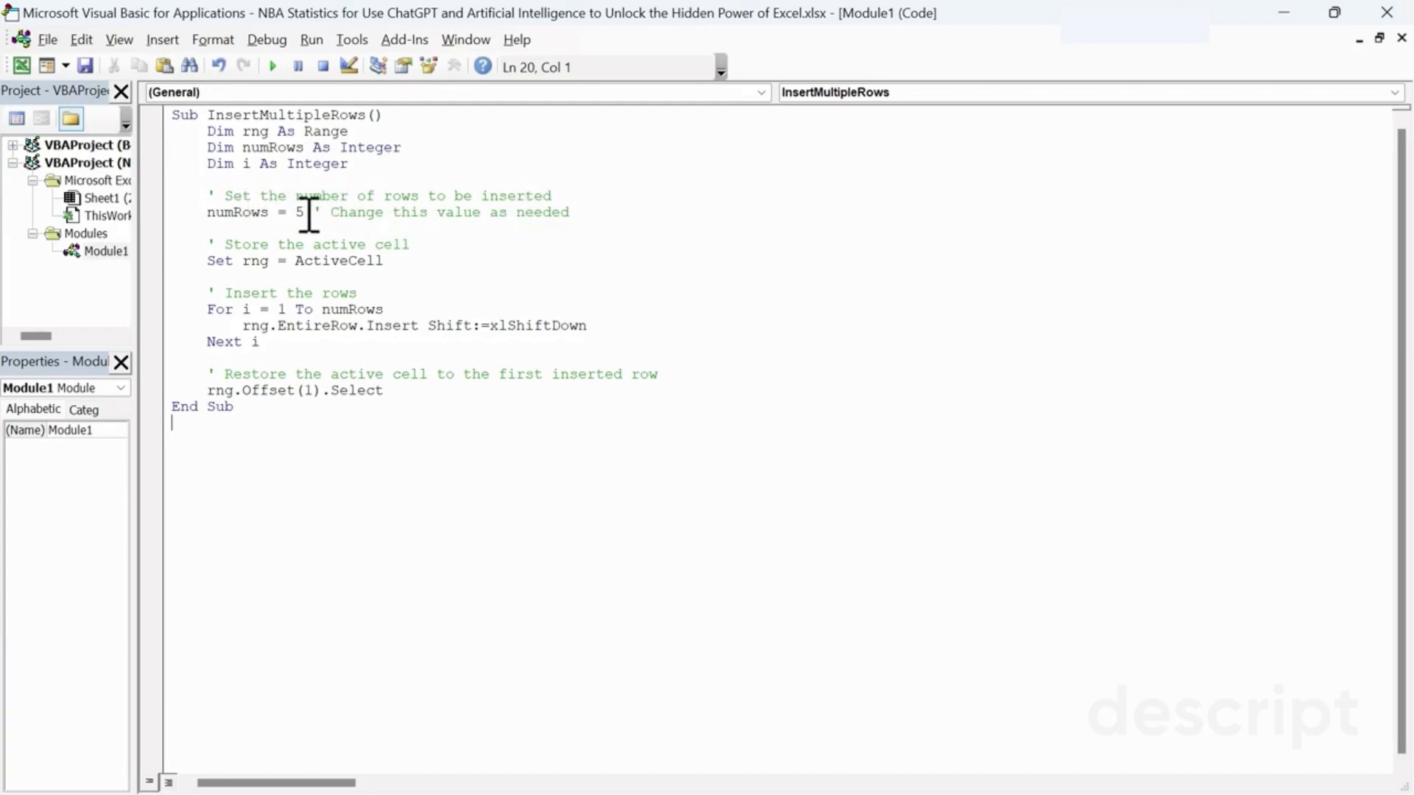
pyautogui.moveTo(305, 213); pyautogui.dragTo(296, 214)
pyautogui.write('15')
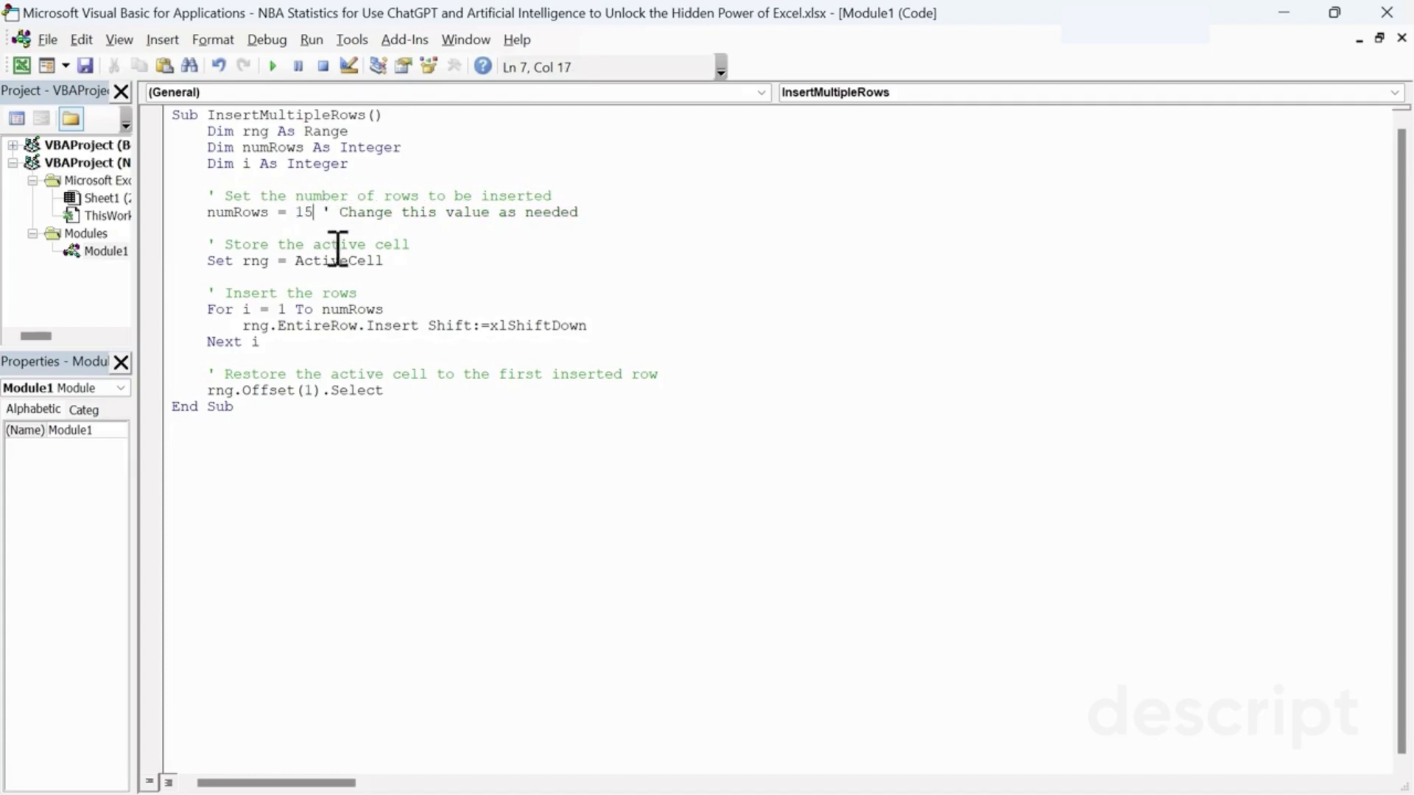
pyautogui.hotkey('ctrl', 'End')
pyautogui.click(44, 39)
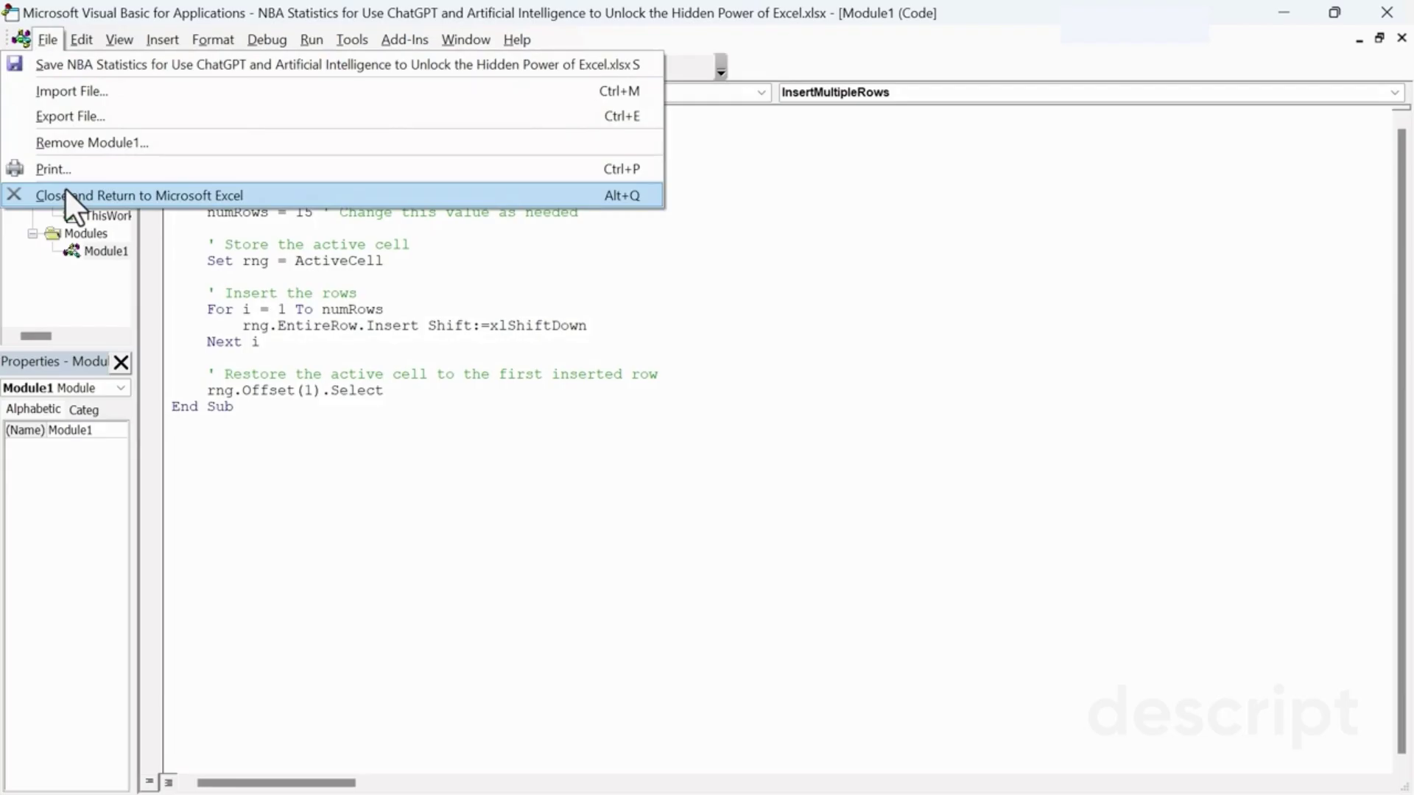
# - Draw a form button, Button 1, near column S and assign it the InsertMultipleRows macro
pyautogui.click(64, 189)
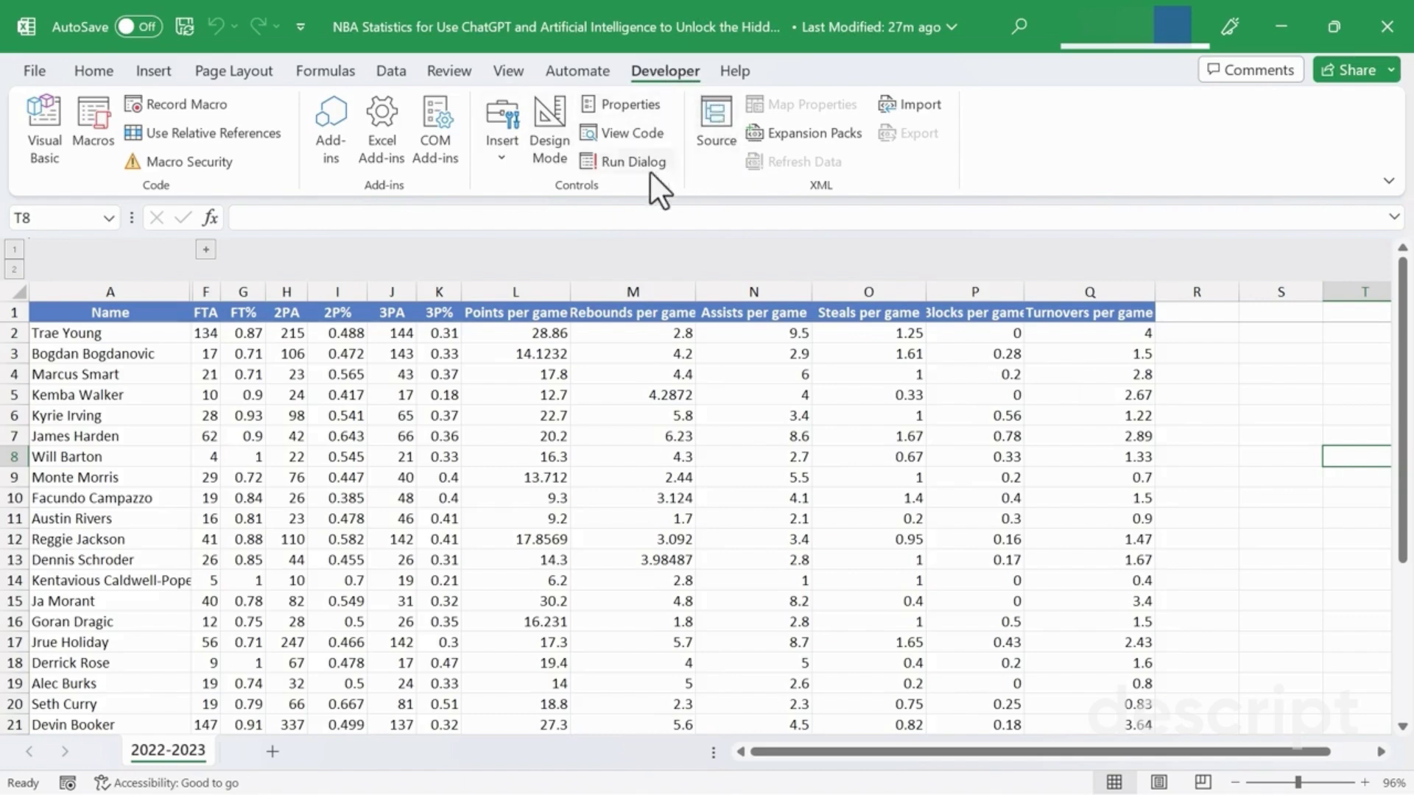
pyautogui.click(499, 151)
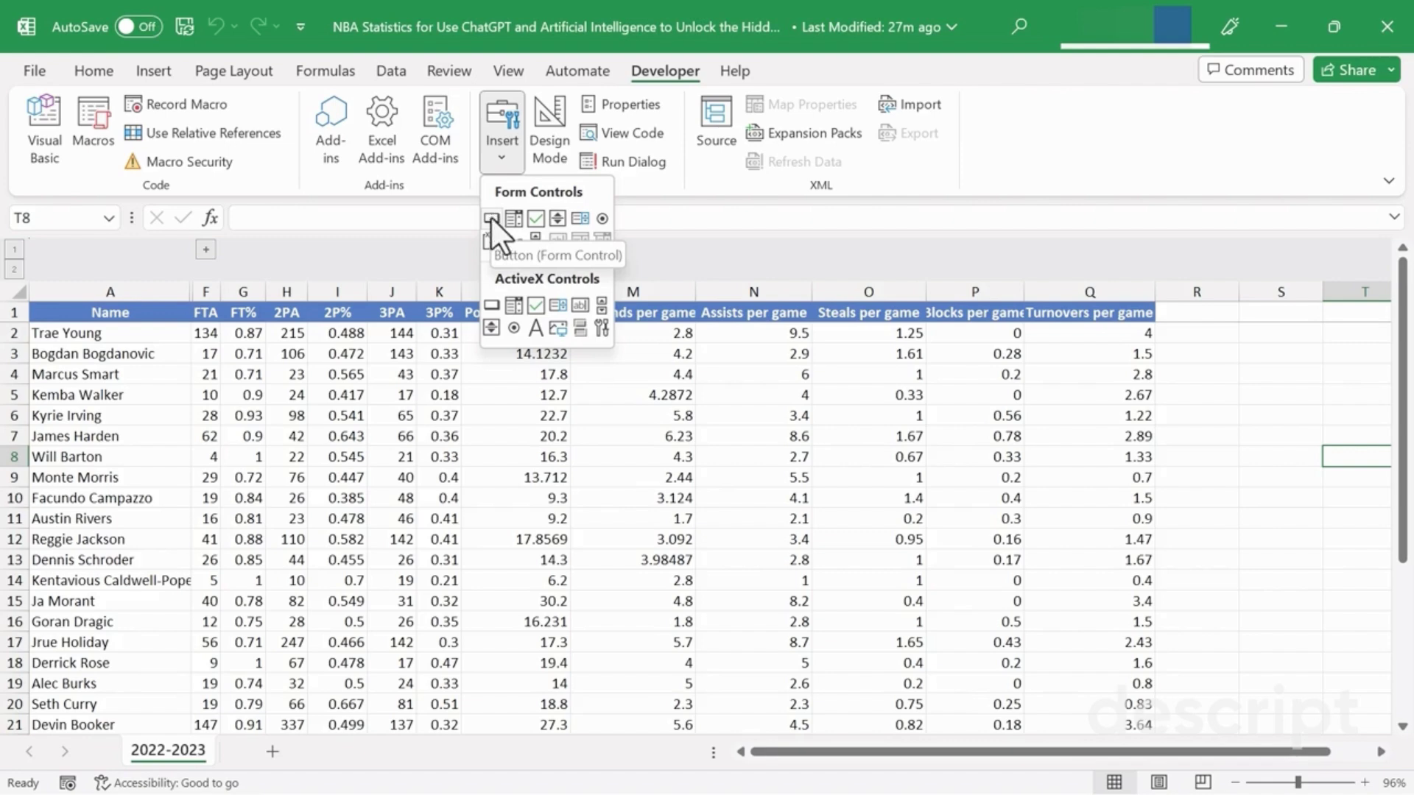
pyautogui.click(491, 218)
pyautogui.moveTo(1230, 341); pyautogui.dragTo(1353, 398)
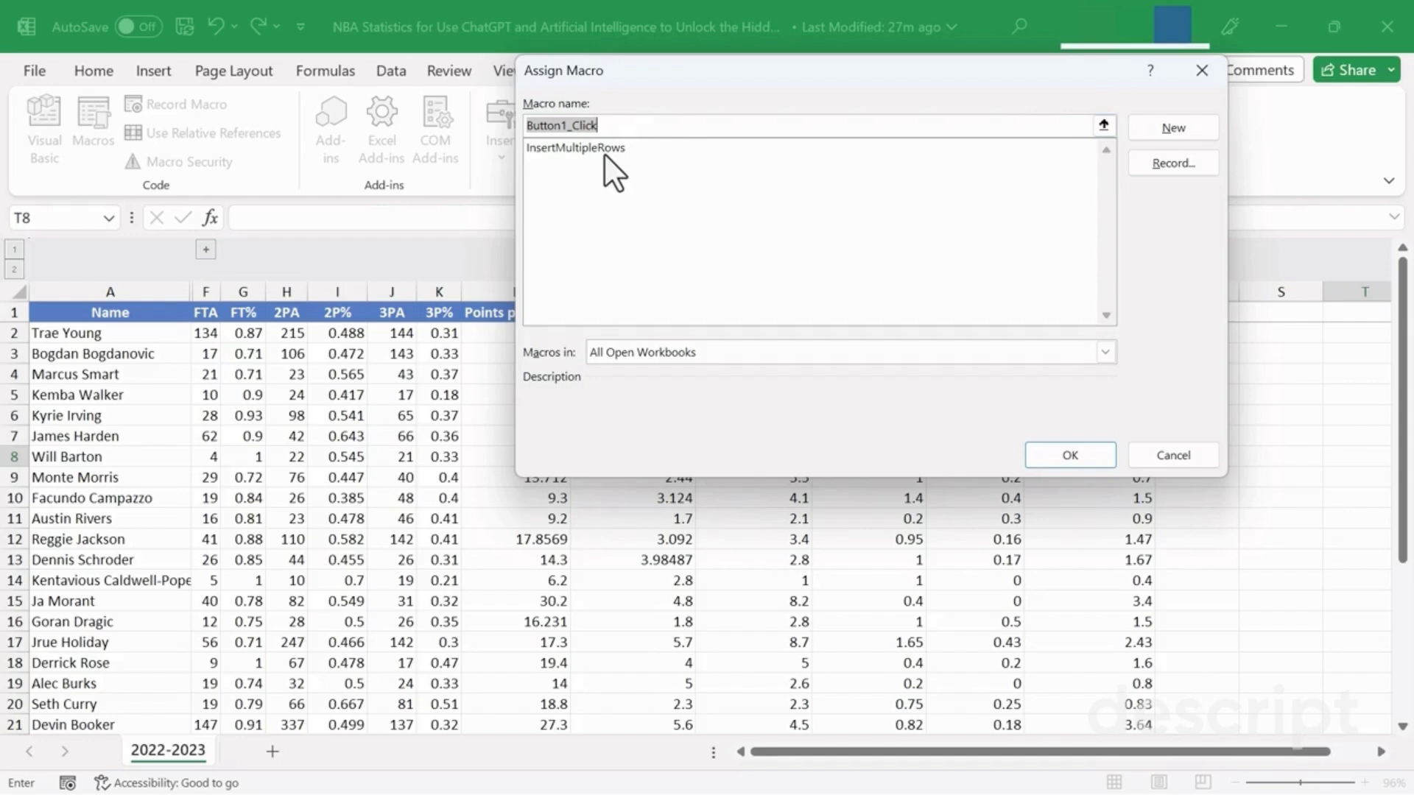
pyautogui.click(564, 148)
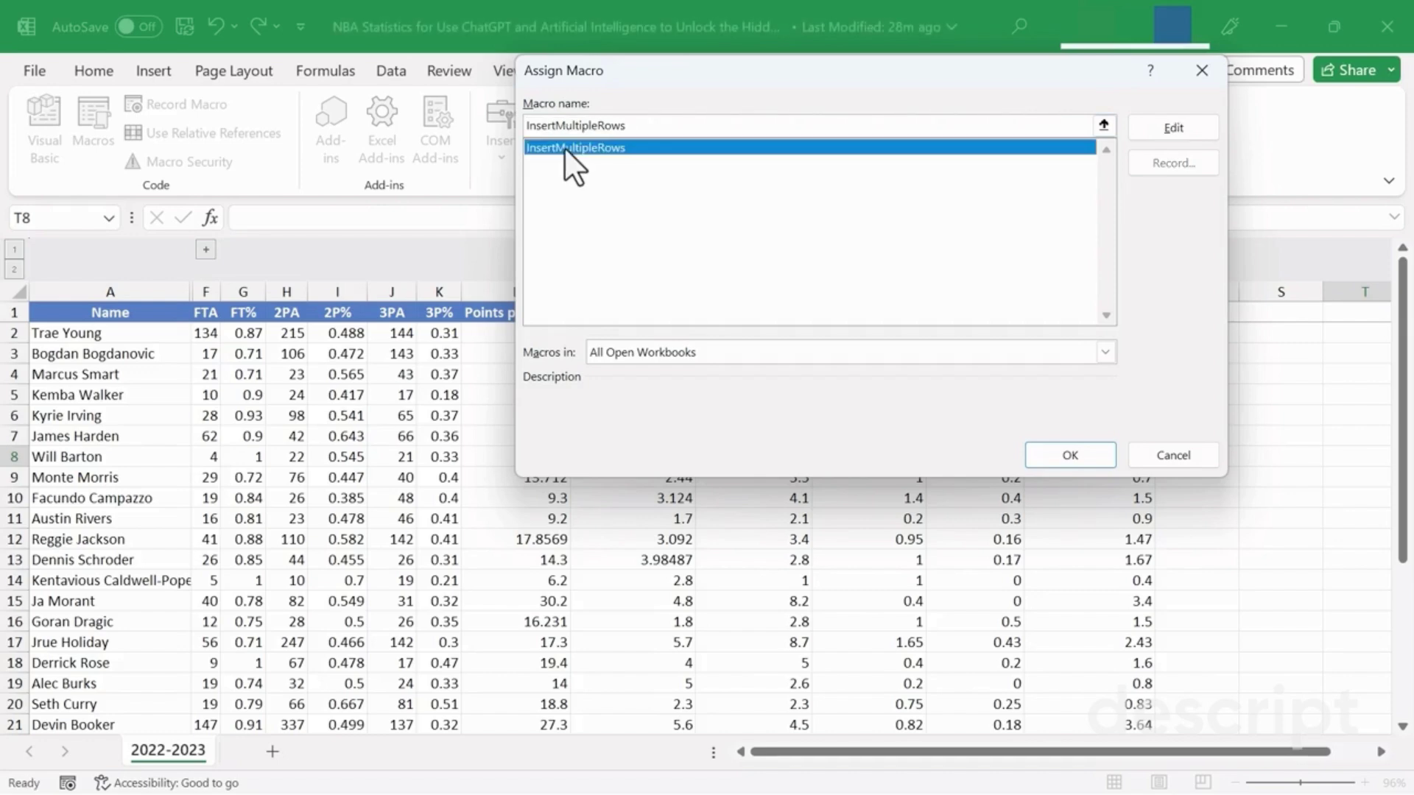
pyautogui.click(1071, 453)
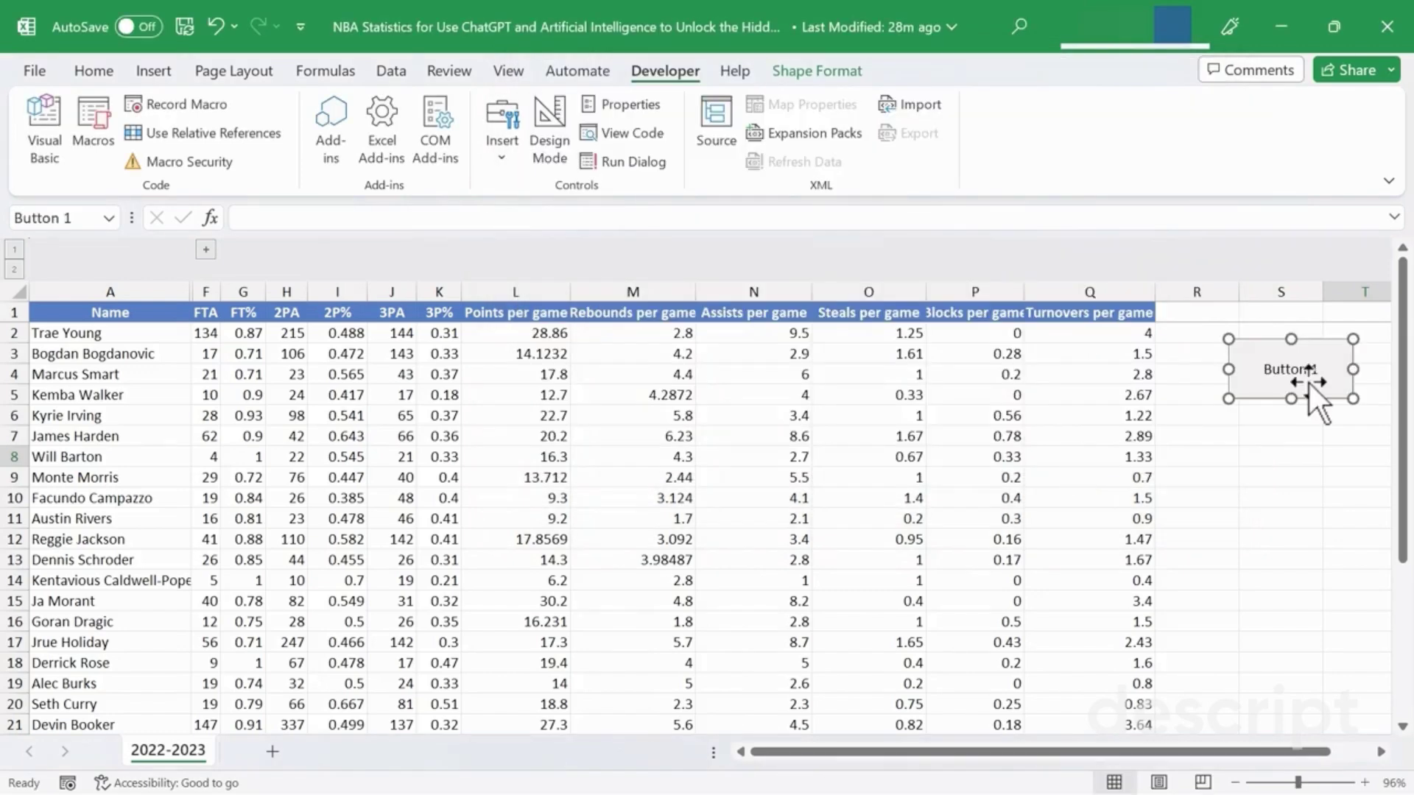
# - Select A7 at James Harden and run Button 1 to insert empty rows above it
pyautogui.click(1313, 428)
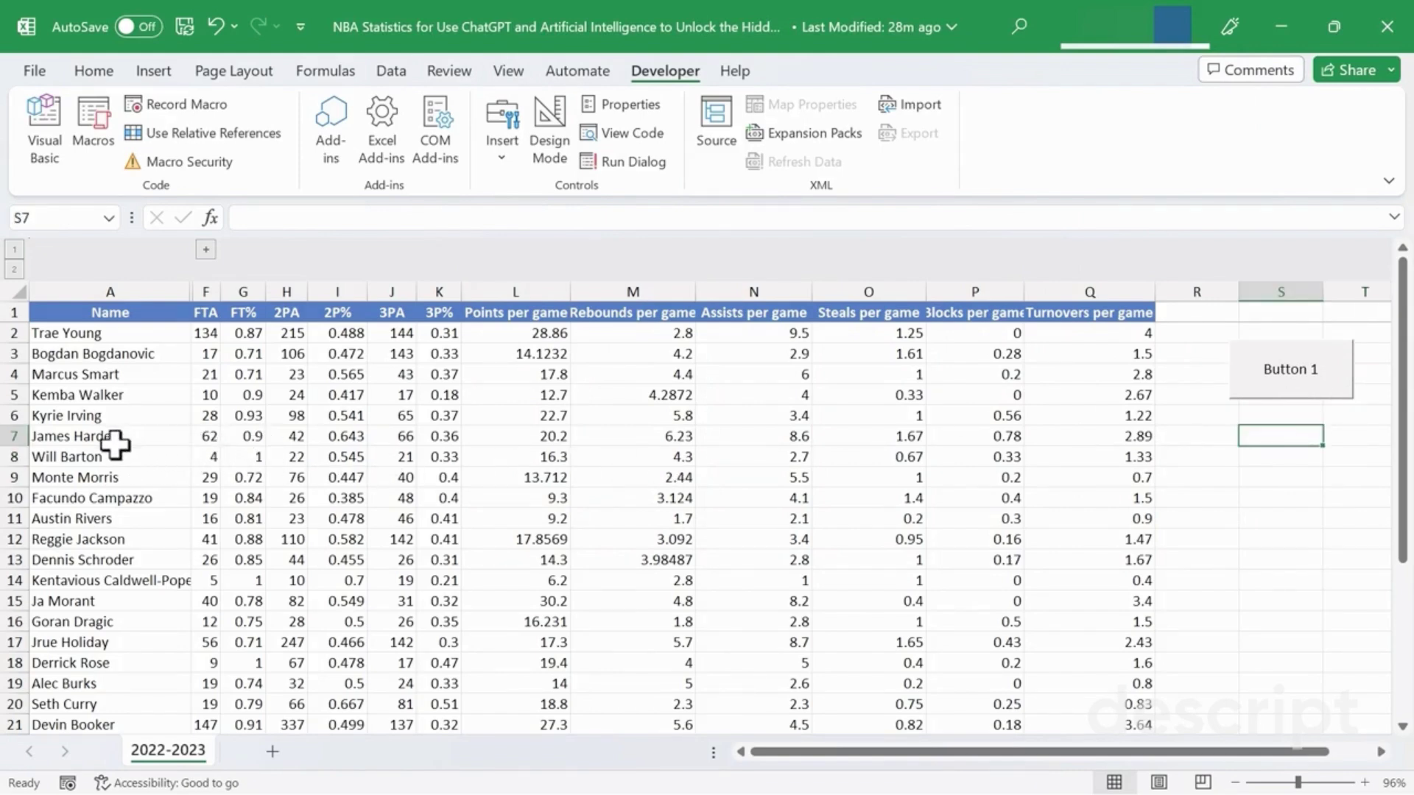
pyautogui.click(78, 437)
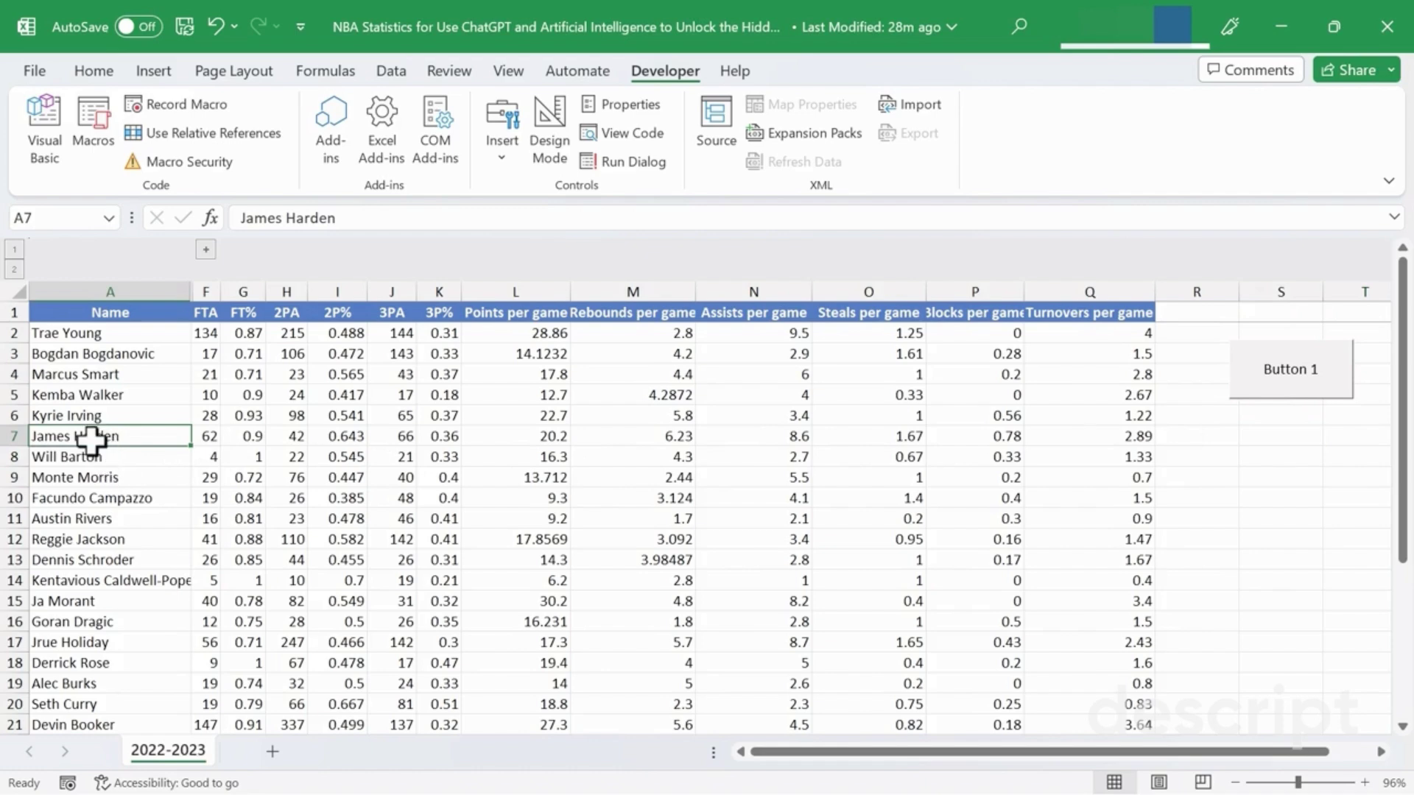
pyautogui.click(1301, 389)
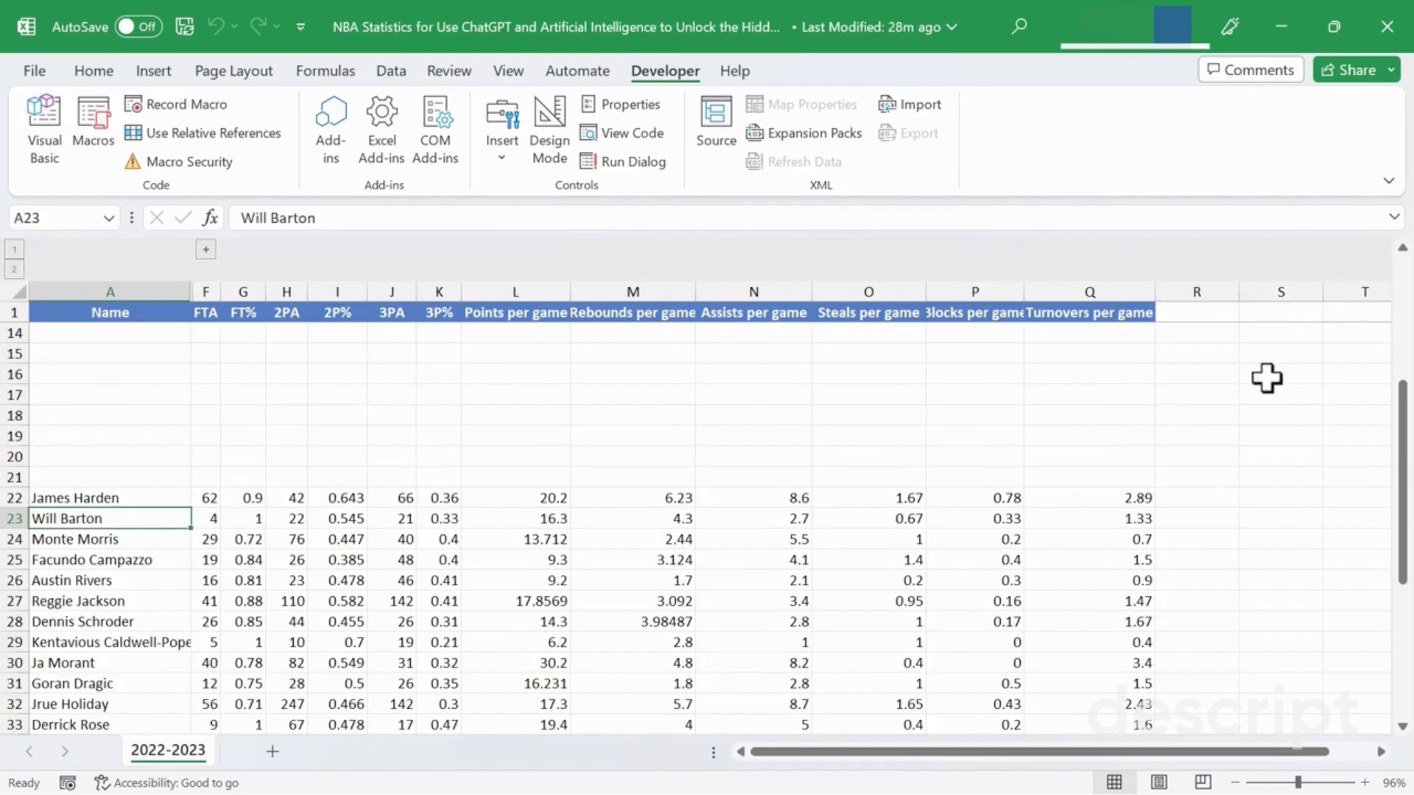
pyautogui.scroll(3, 196, 436)
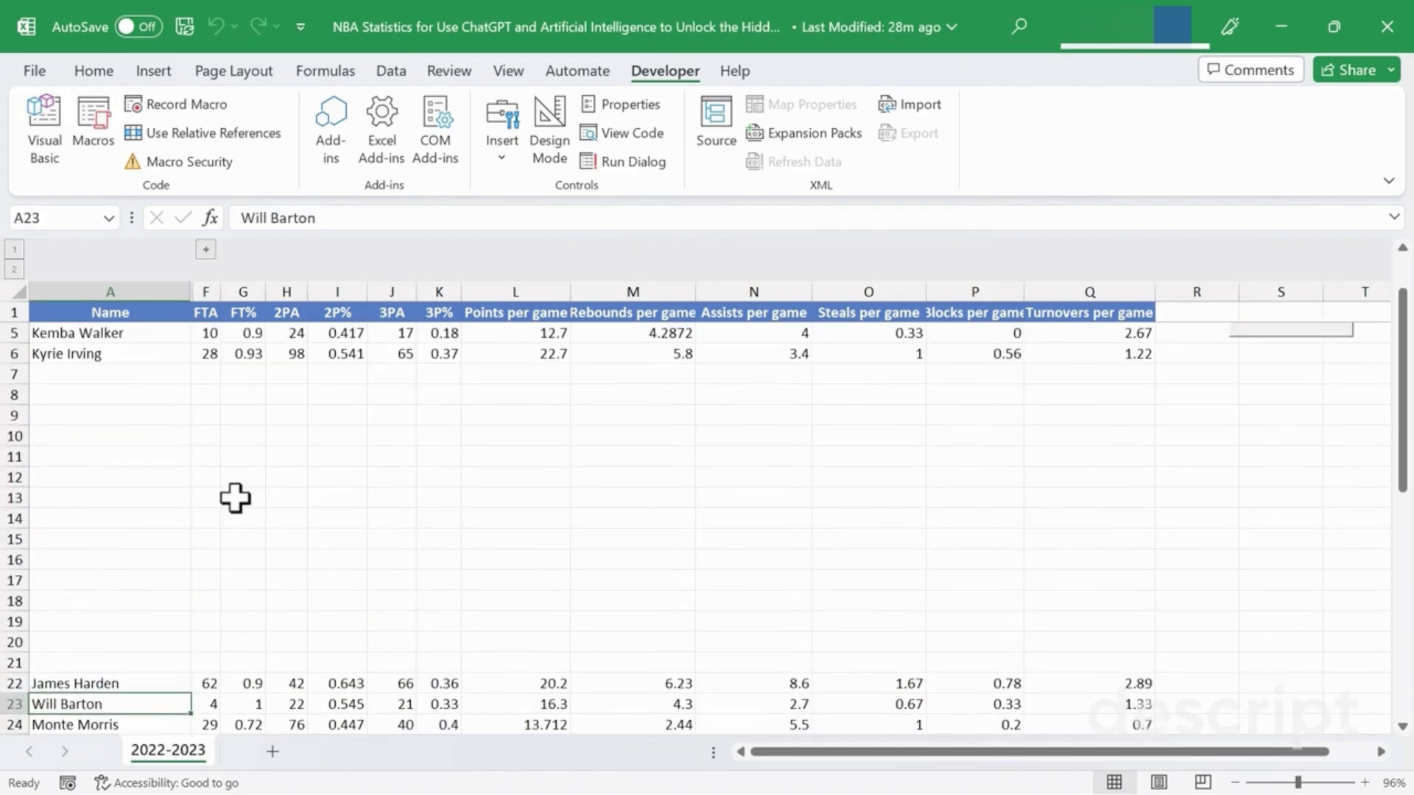
pyautogui.scroll(1, 234, 499)
pyautogui.scroll(-3, 218, 490)
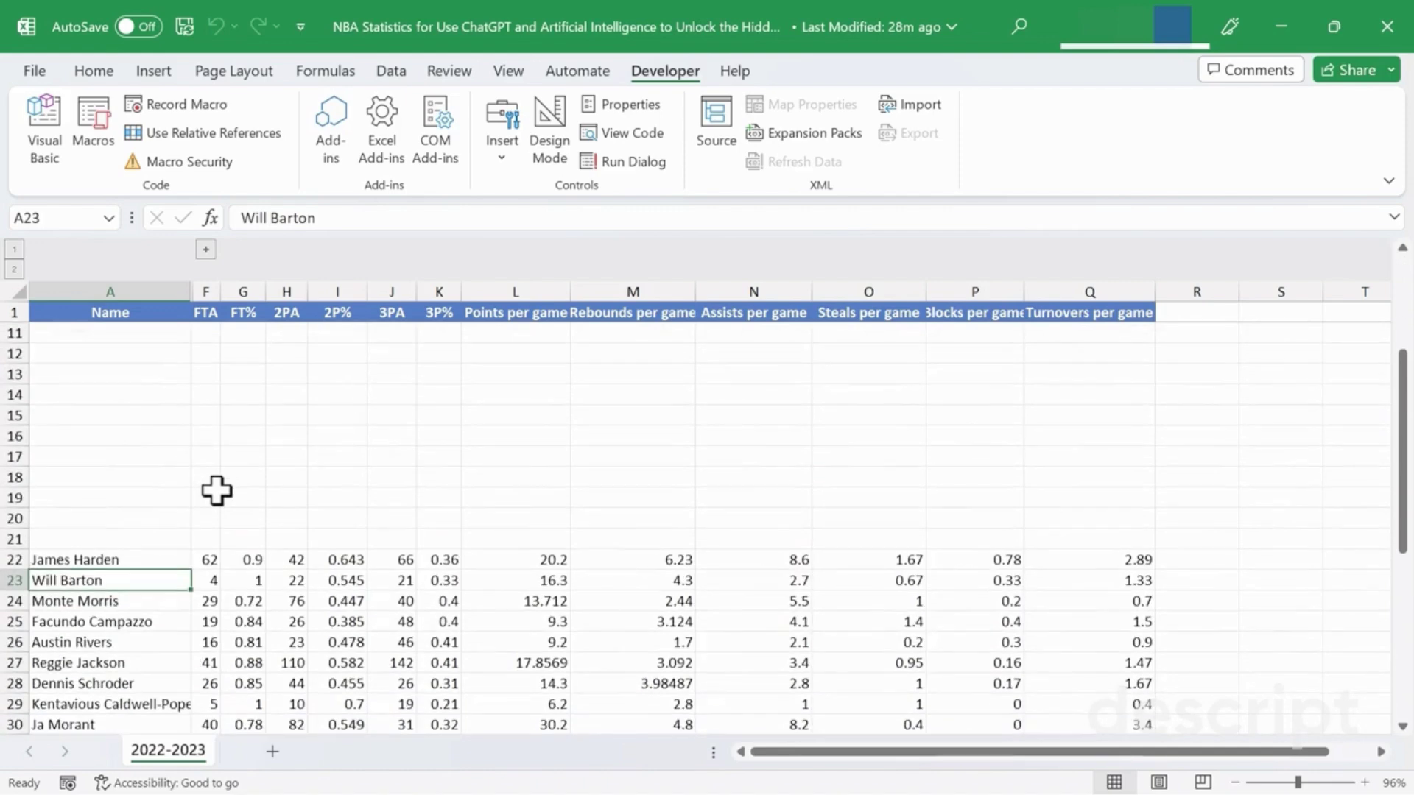
# - Select A41 at Donovan Mitchell and run Button 1 to insert empty rows above it
pyautogui.click(87, 667)
pyautogui.scroll(-6, 79, 672)
pyautogui.click(81, 580)
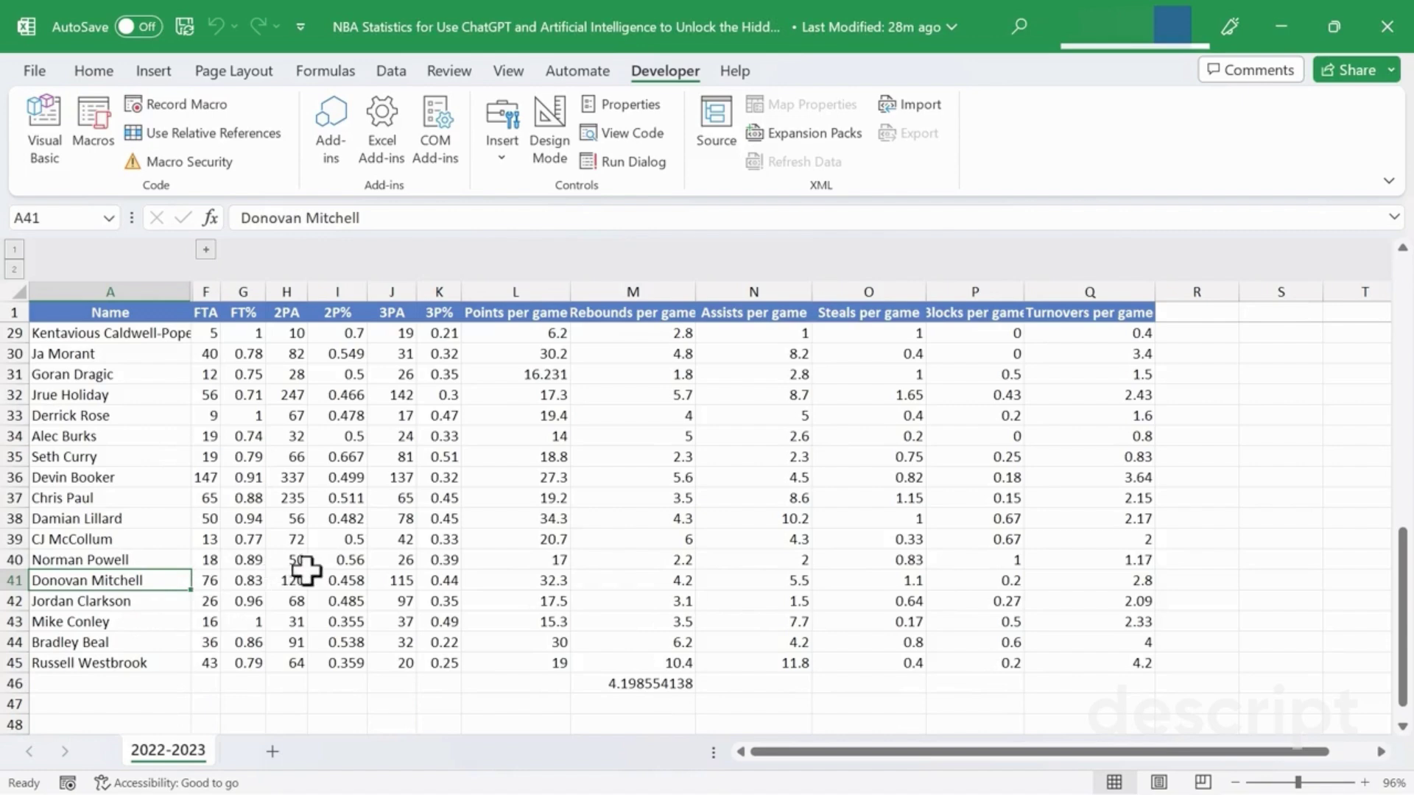
pyautogui.scroll(3, 308, 570)
pyautogui.scroll(7, 308, 569)
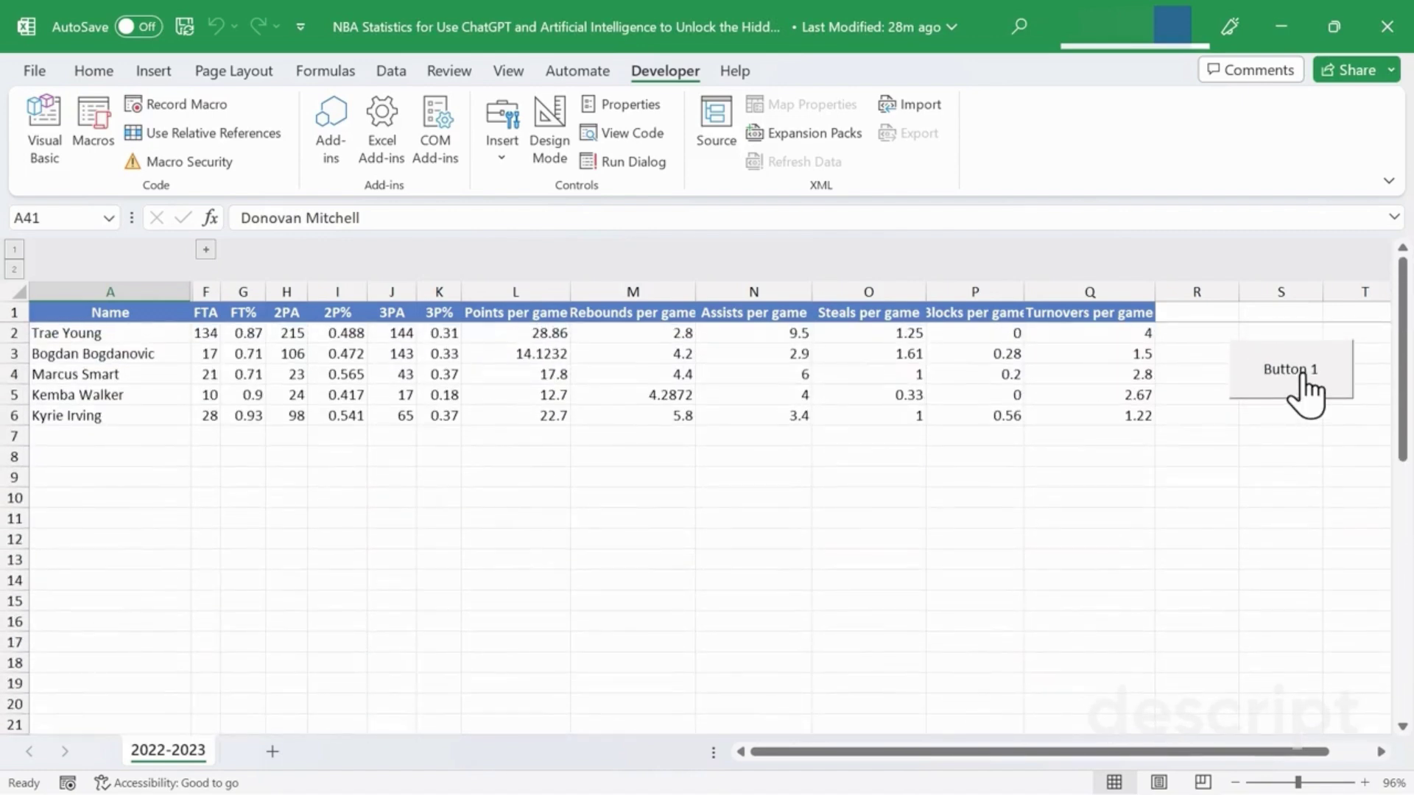
pyautogui.click(1302, 377)
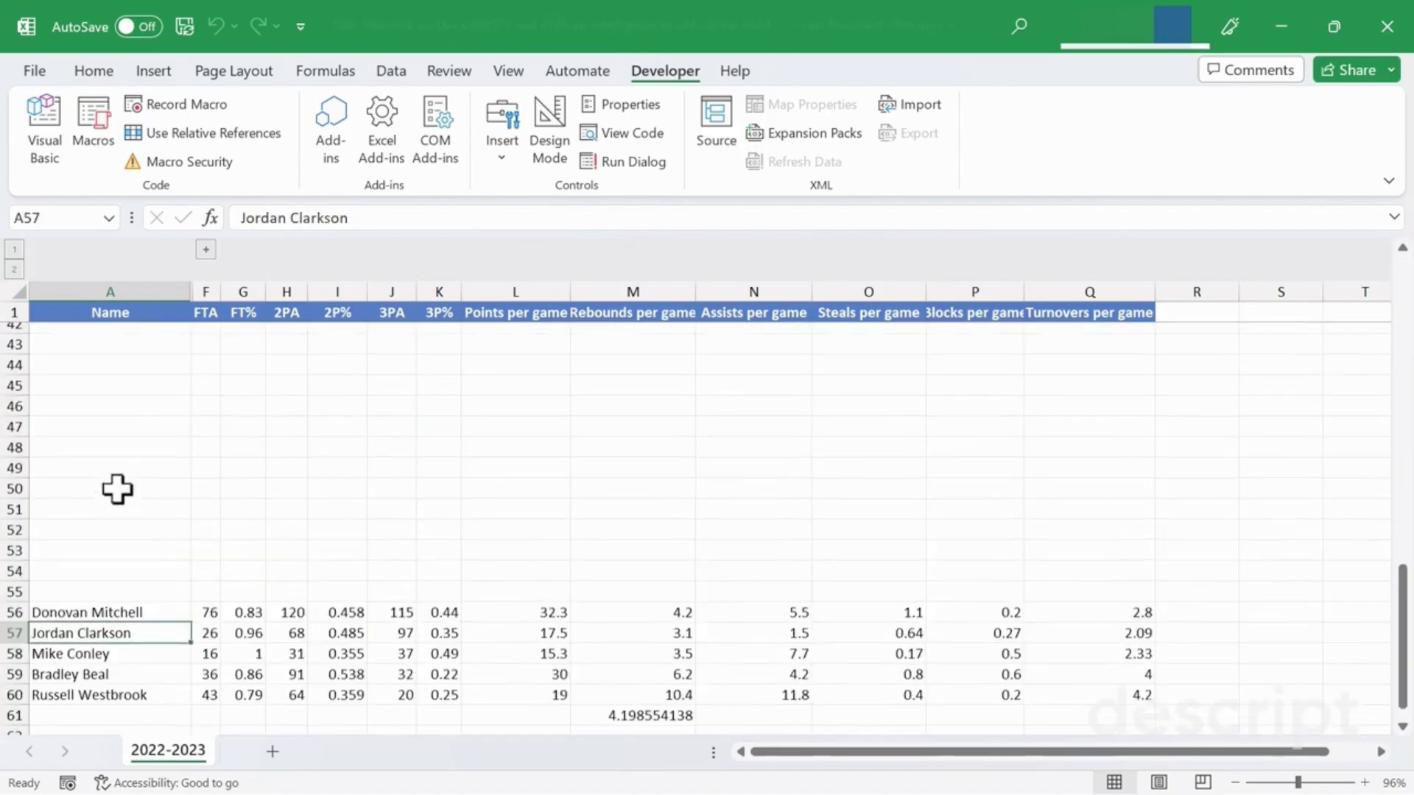
pyautogui.scroll(14, 118, 489)
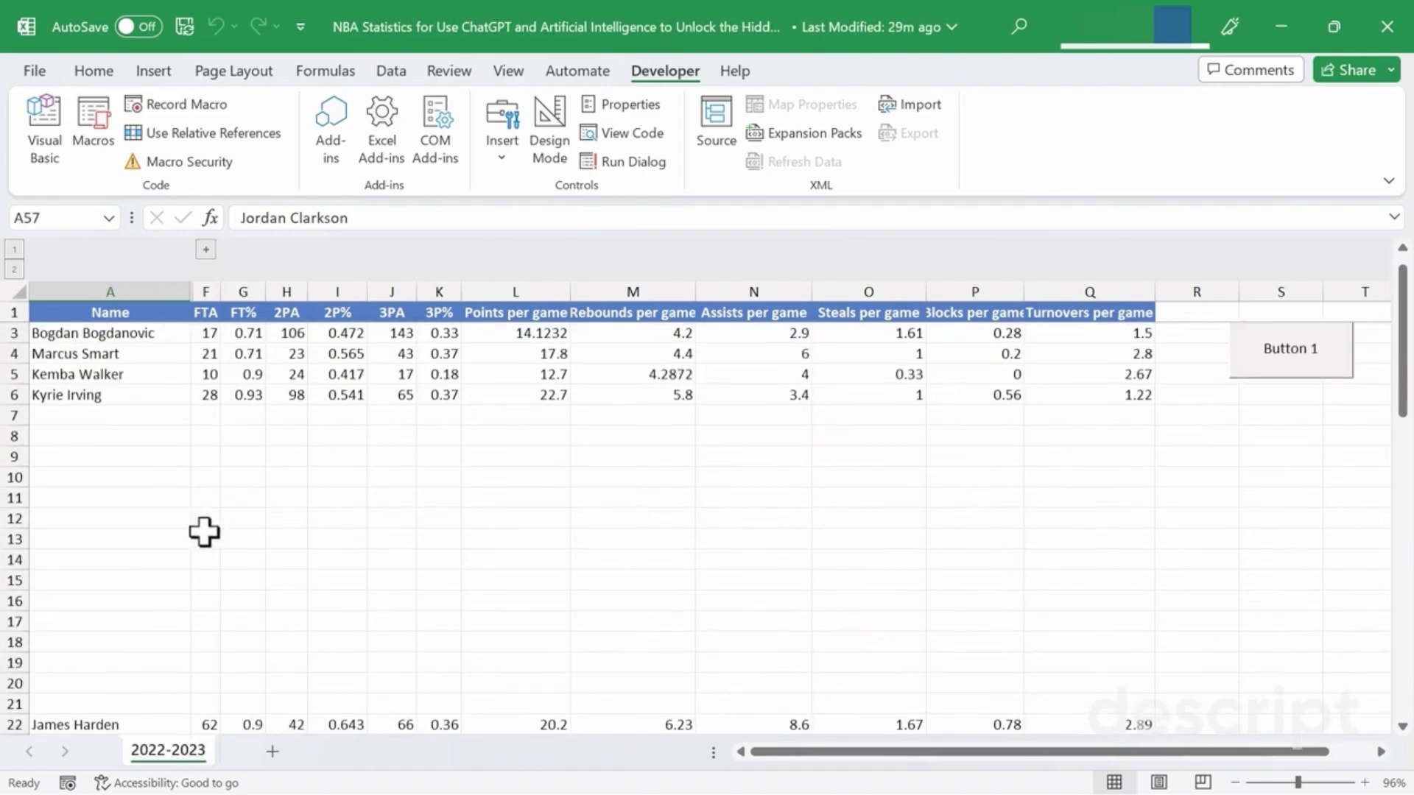
pyautogui.scroll(1, 766, 483)
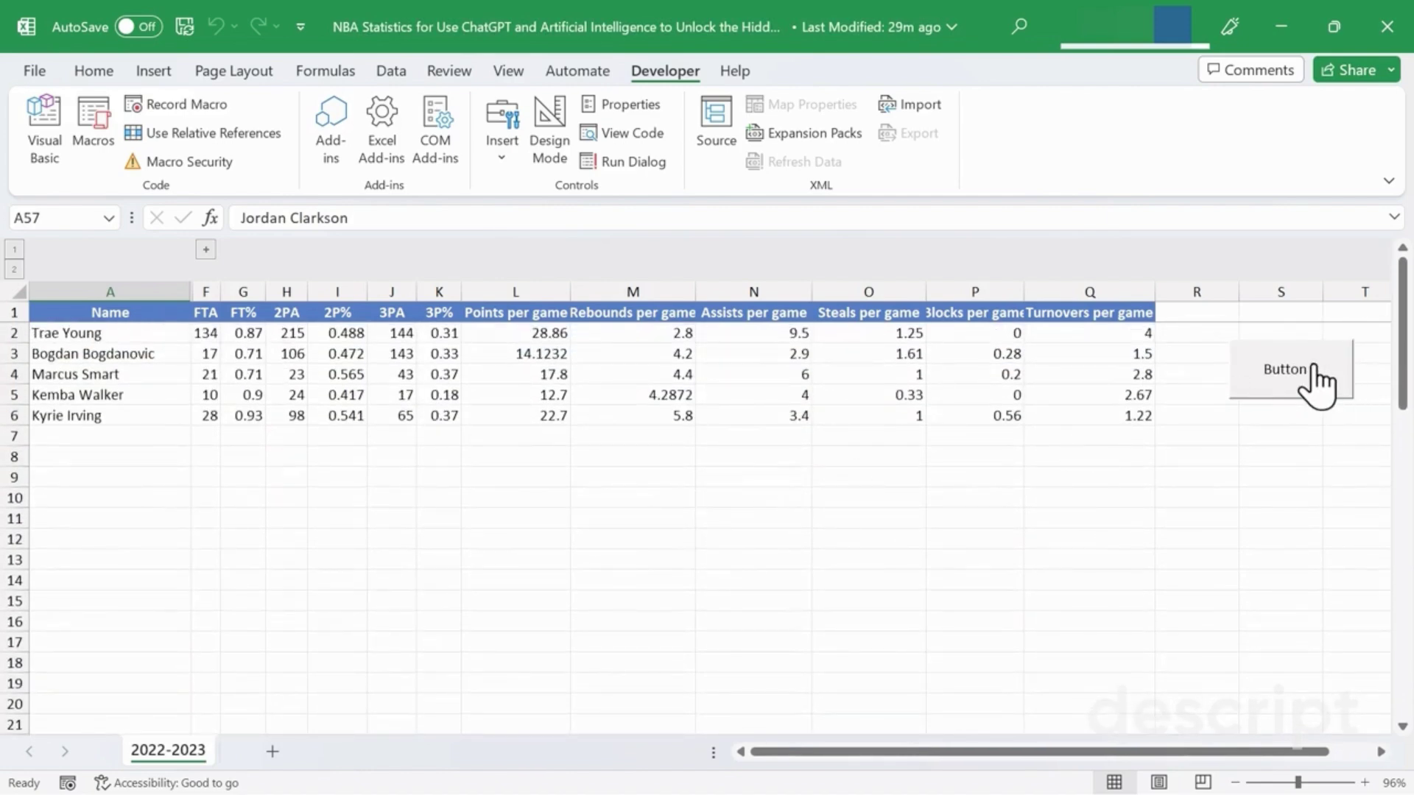
pyautogui.click(1318, 390)
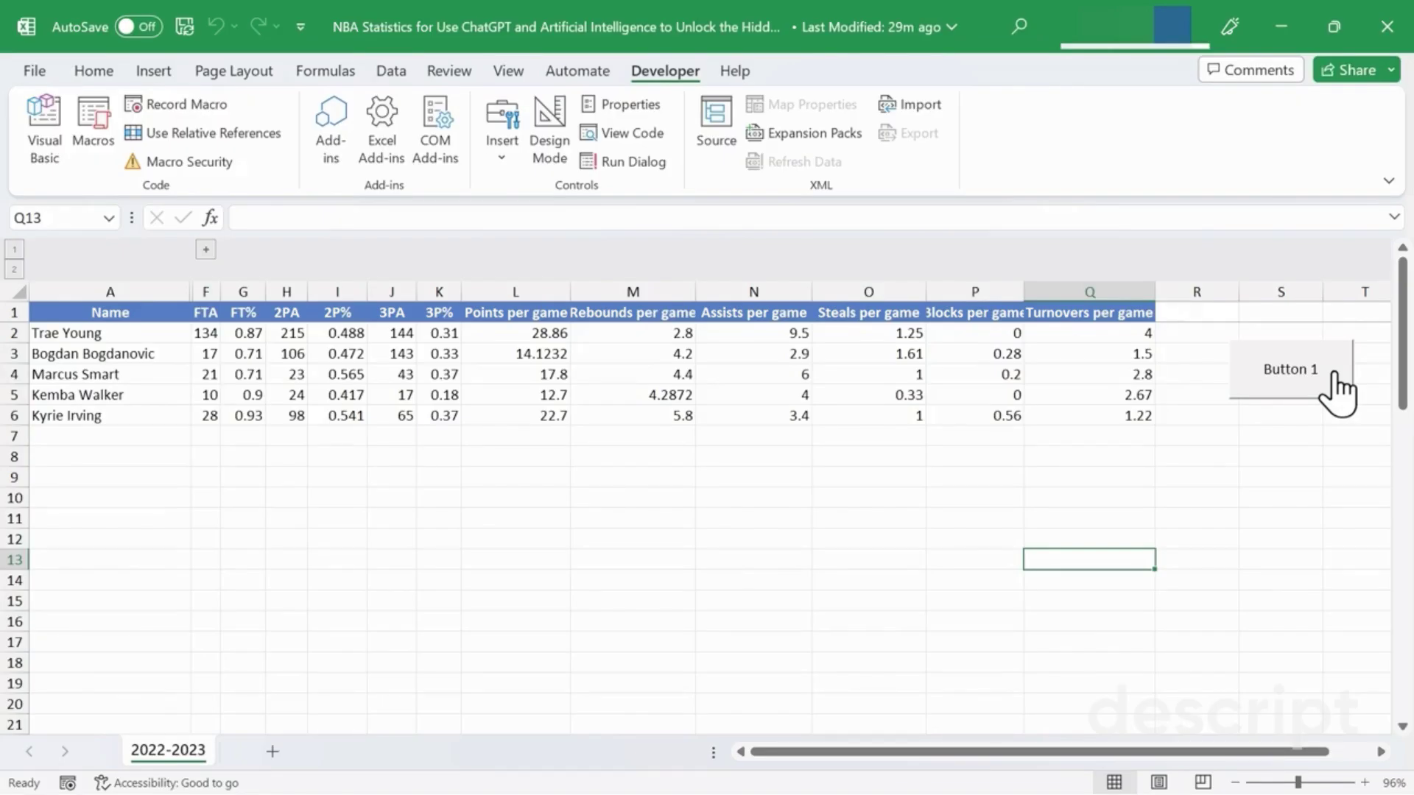
pyautogui.click(502, 133)
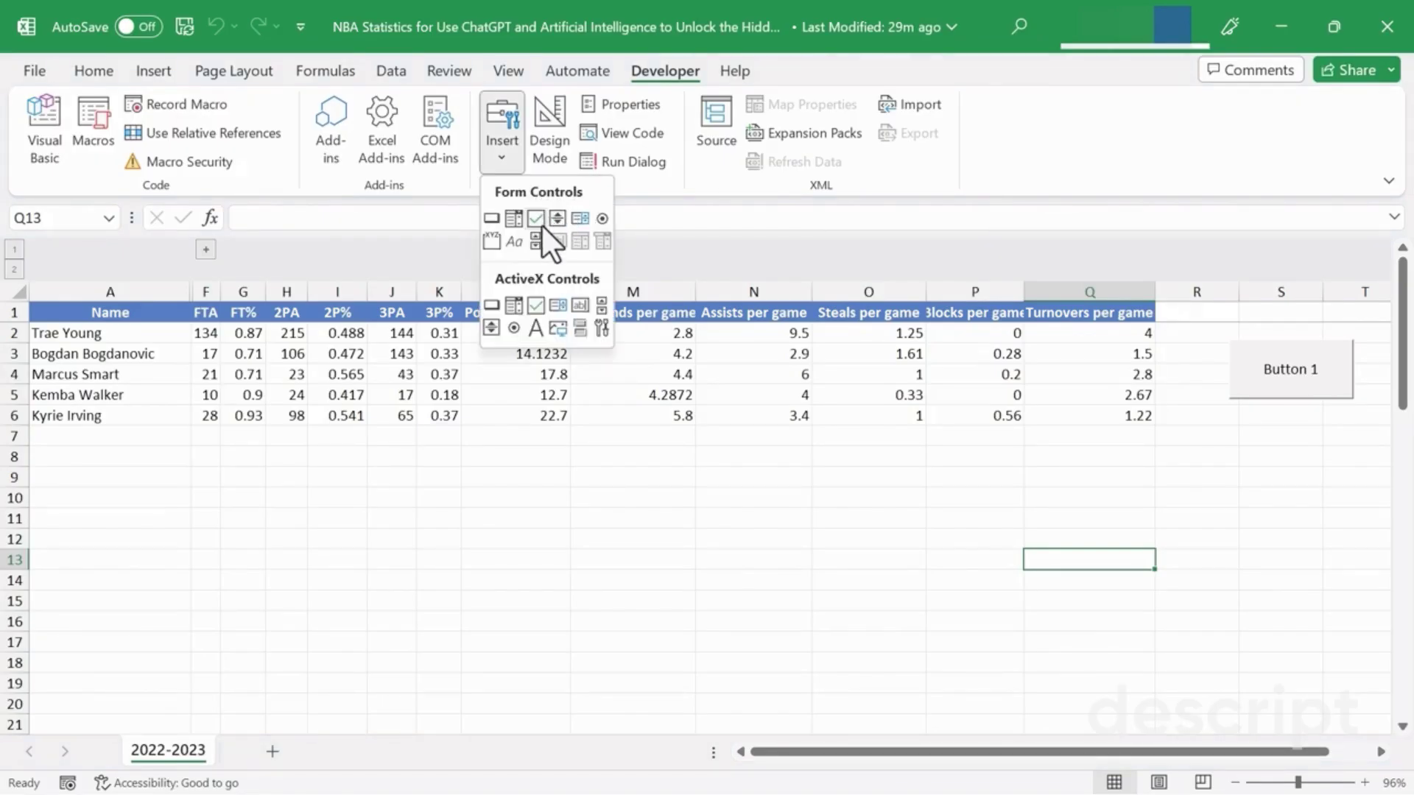
pyautogui.click(543, 225)
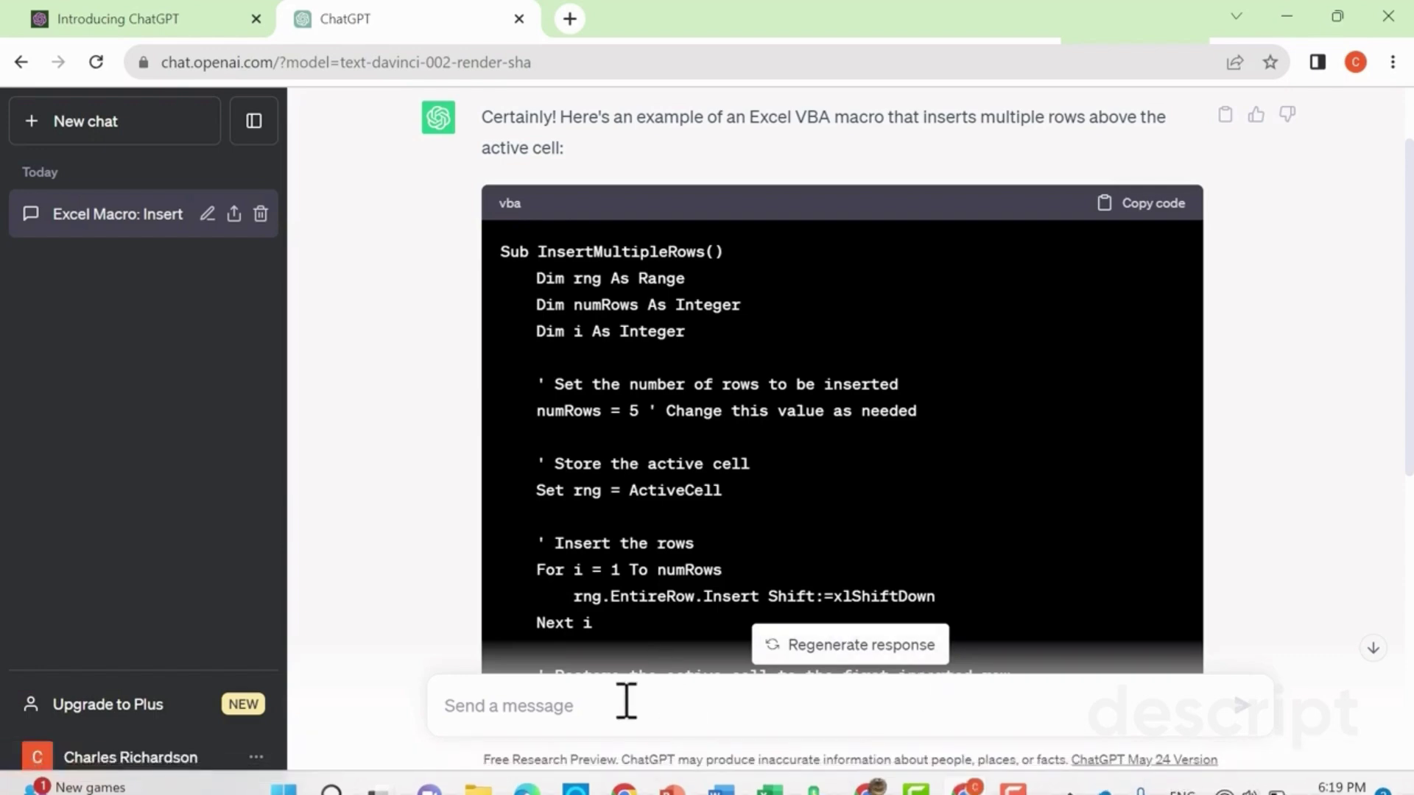
# - Ask ChatGPT to 'Write an excel macro for centering across selection.' and copy the code
pyautogui.click(589, 709)
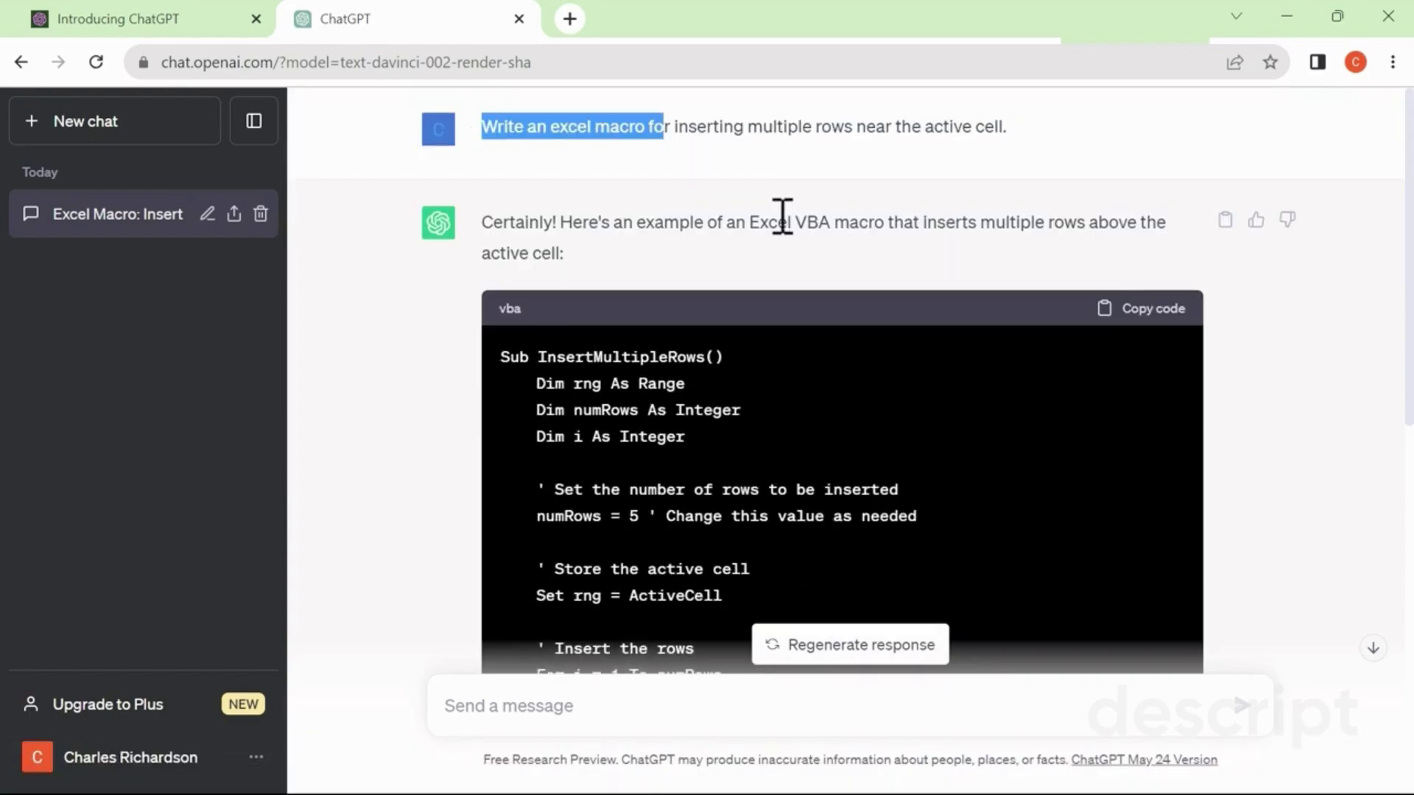
pyautogui.scroll(-15, 781, 219)
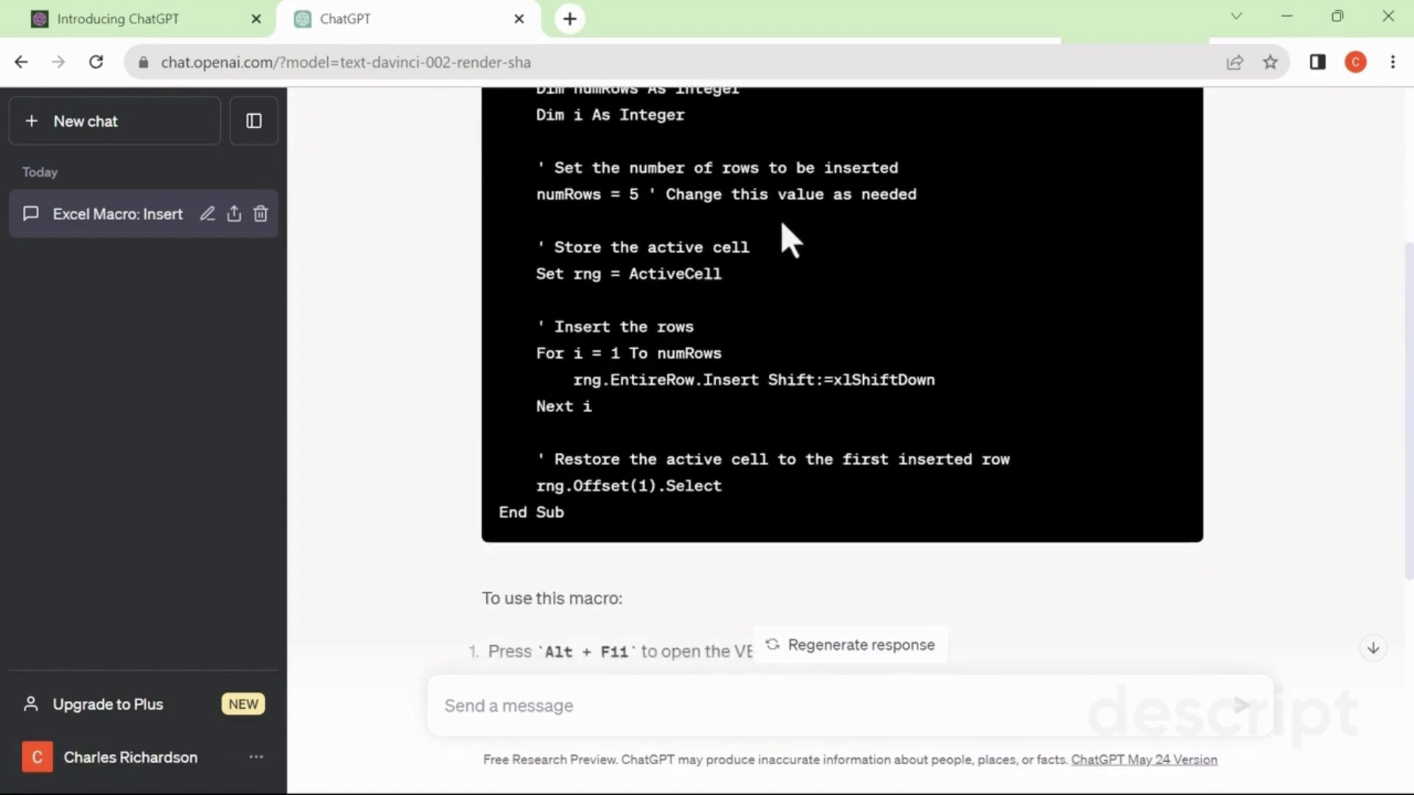
pyautogui.write('User Write an excel macro fo')
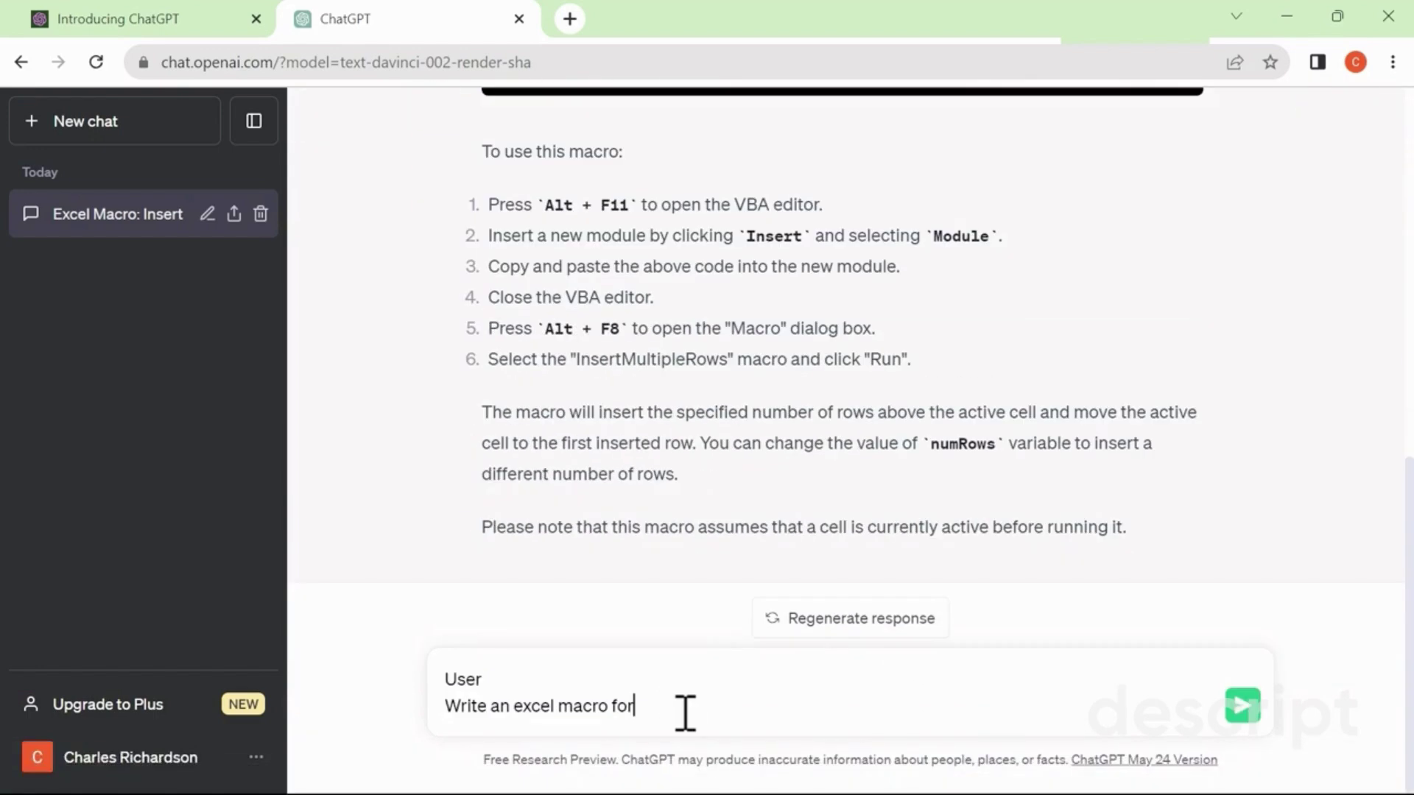
pyautogui.write('centering across selection.')
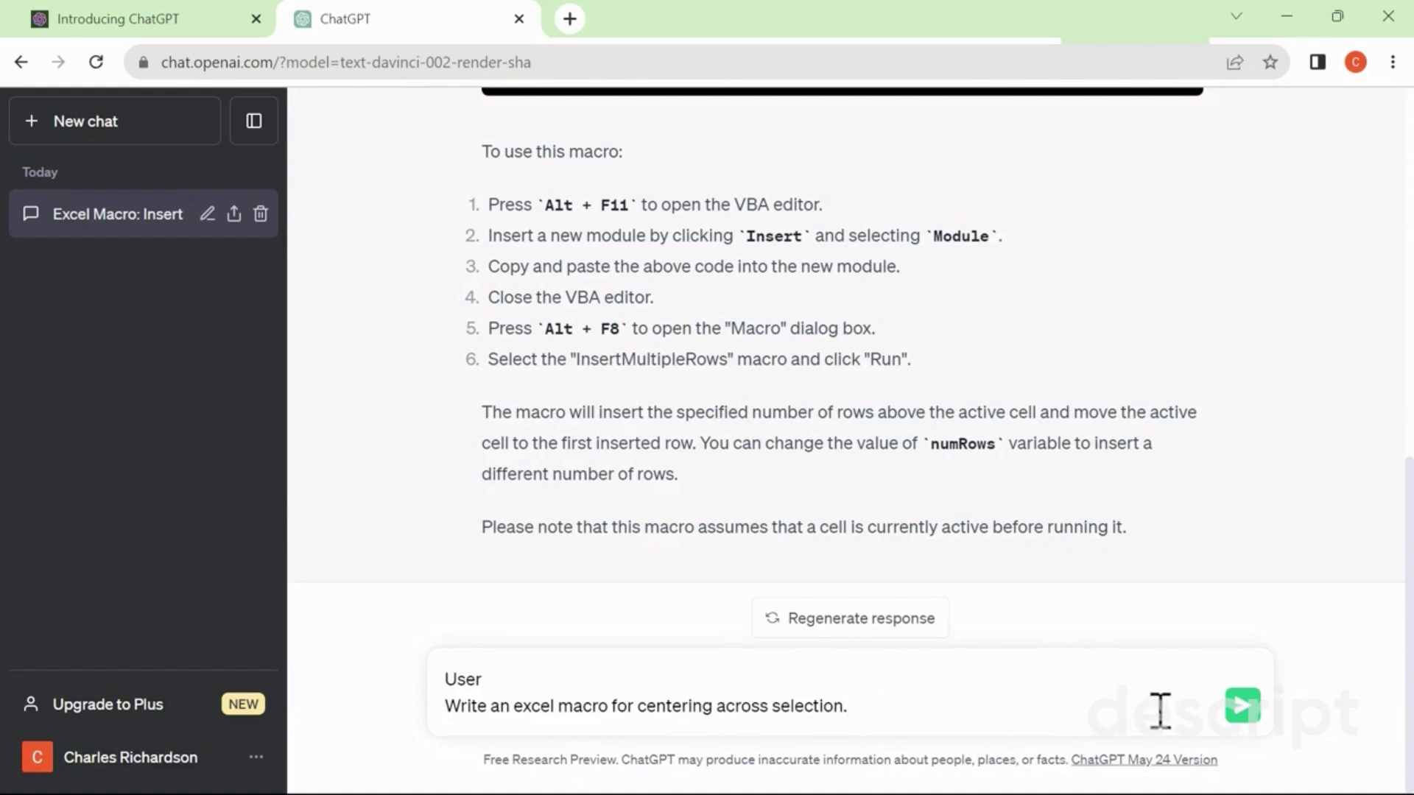
pyautogui.press('Return')
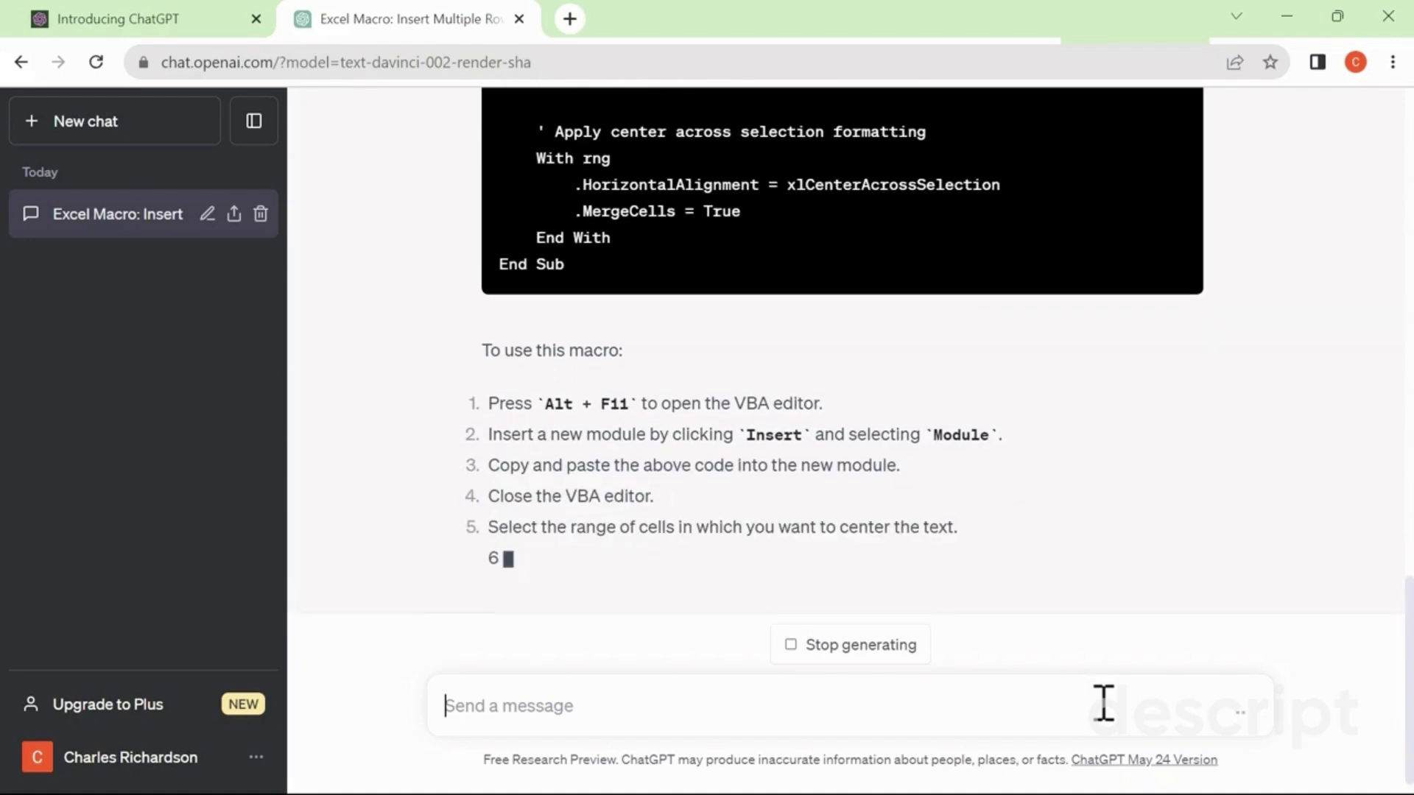
pyautogui.scroll(4, 929, 383)
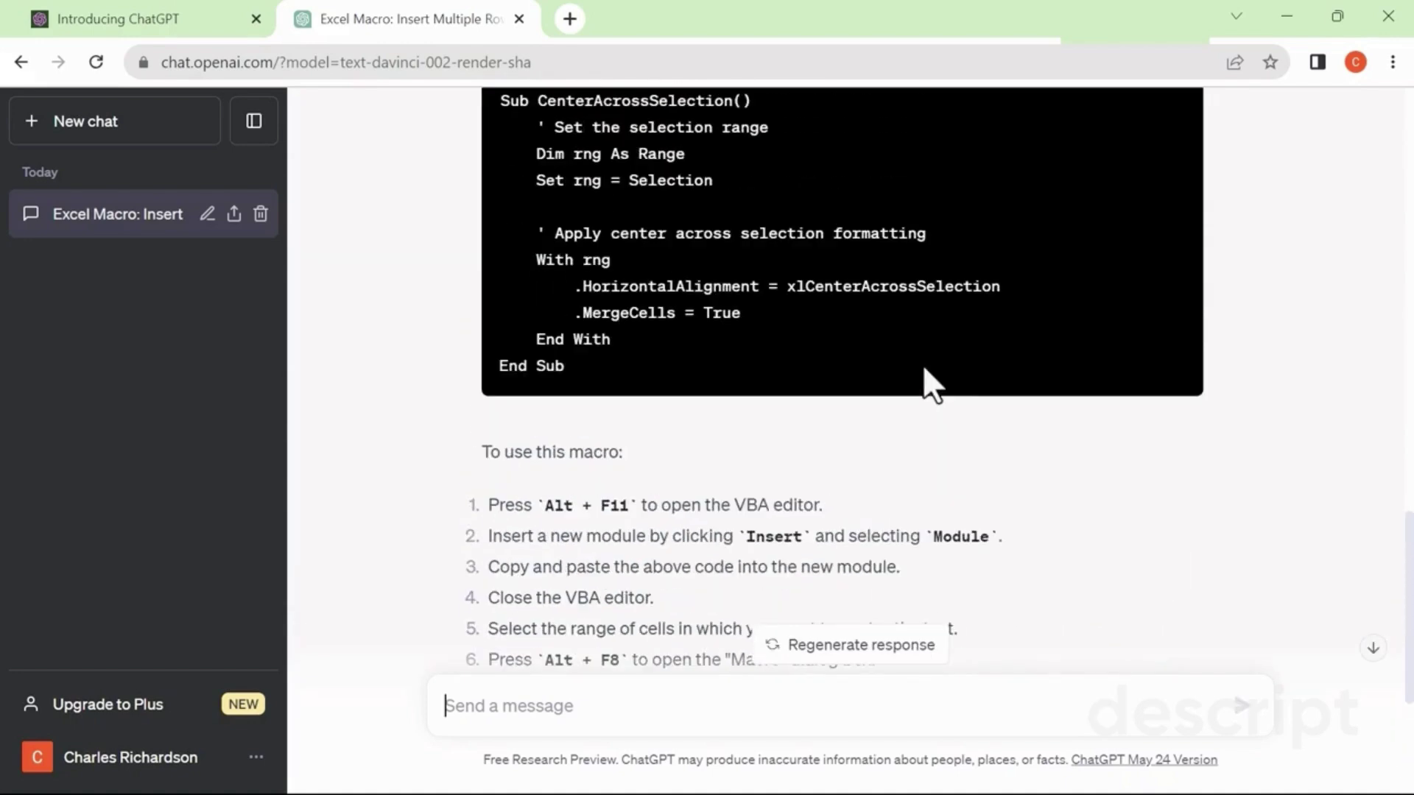
pyautogui.scroll(3, 923, 369)
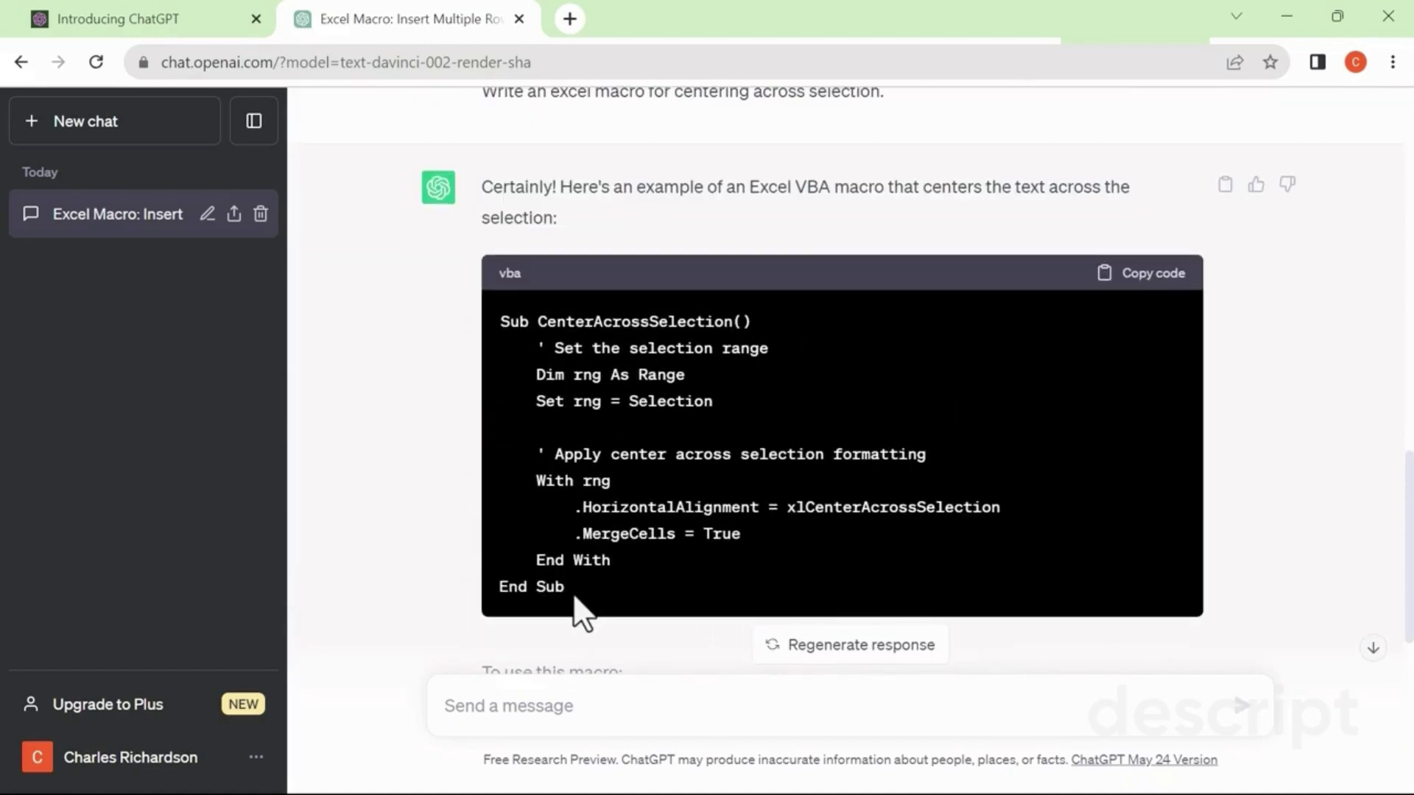
pyautogui.moveTo(577, 600); pyautogui.dragTo(517, 589)
pyautogui.click(1156, 274)
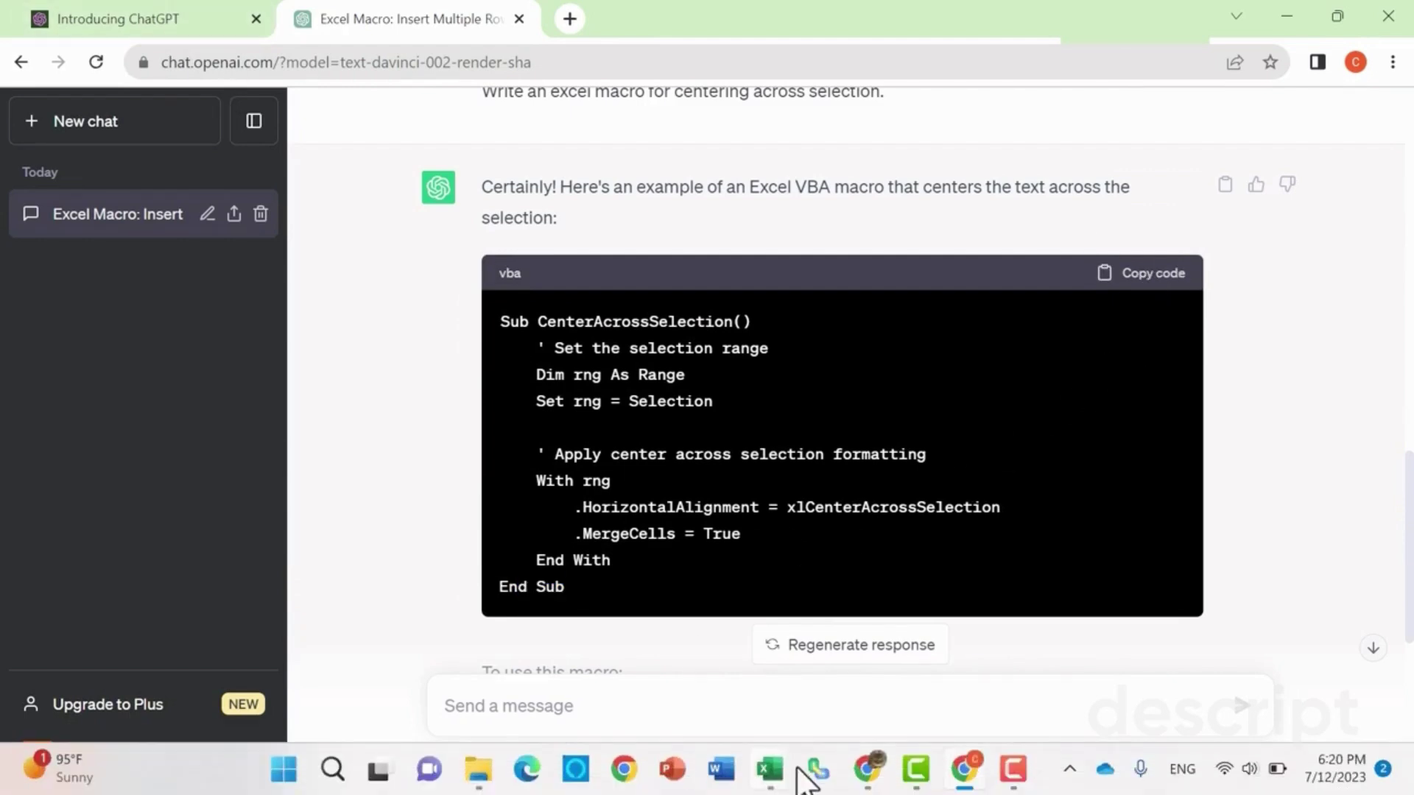
# - Paste the CenterAcrossSelection code into a new Module2 and close the editor back to Excel
pyautogui.click(810, 777)
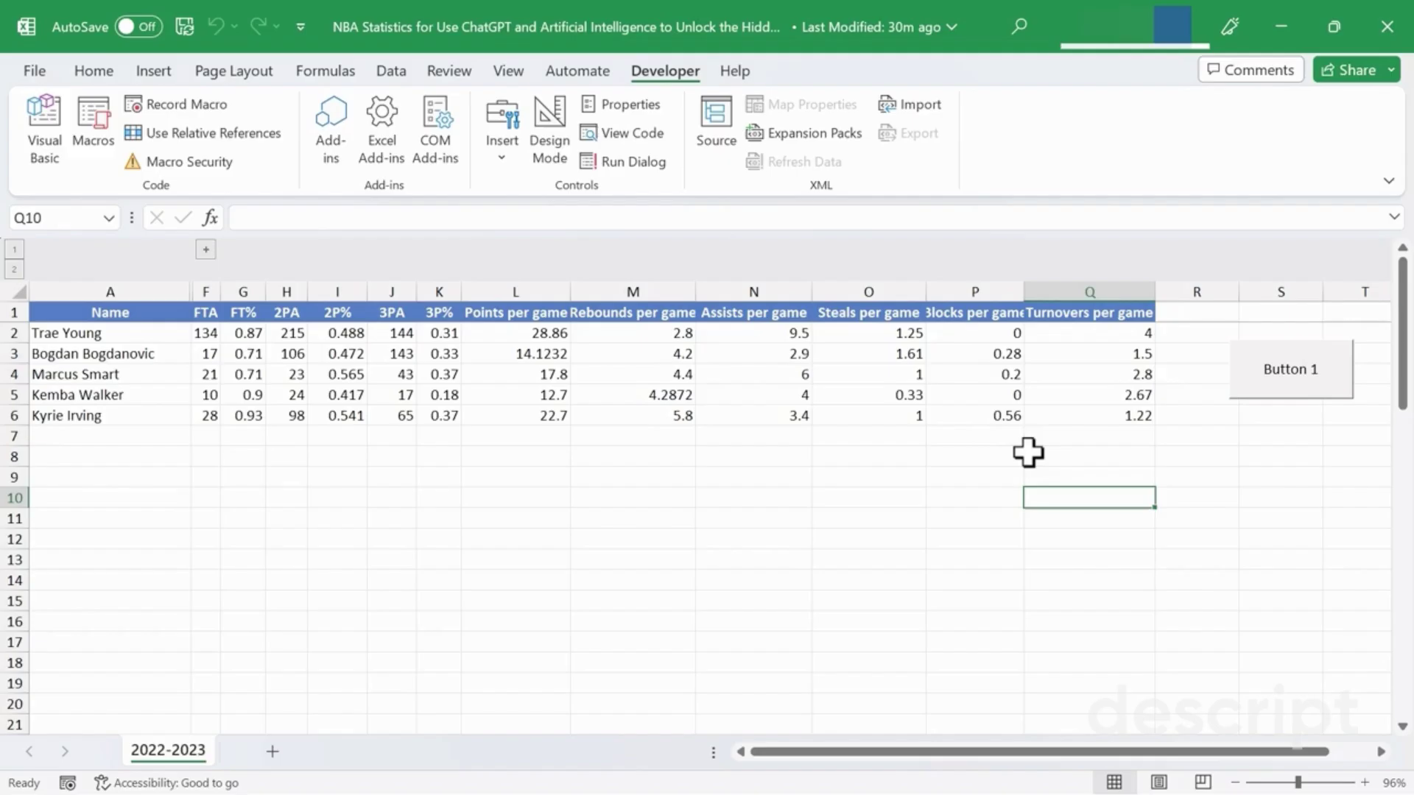
pyautogui.click(47, 108)
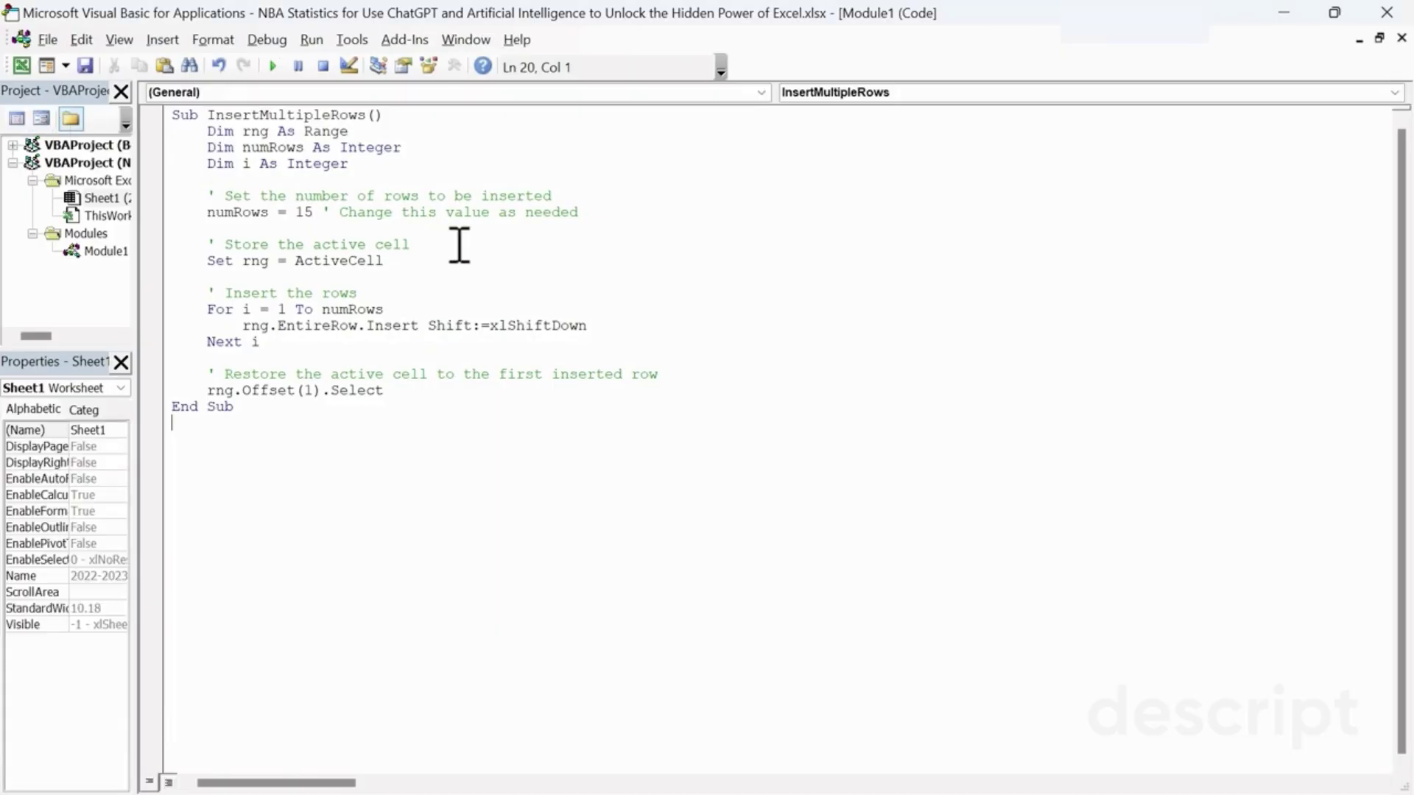
pyautogui.click(164, 39)
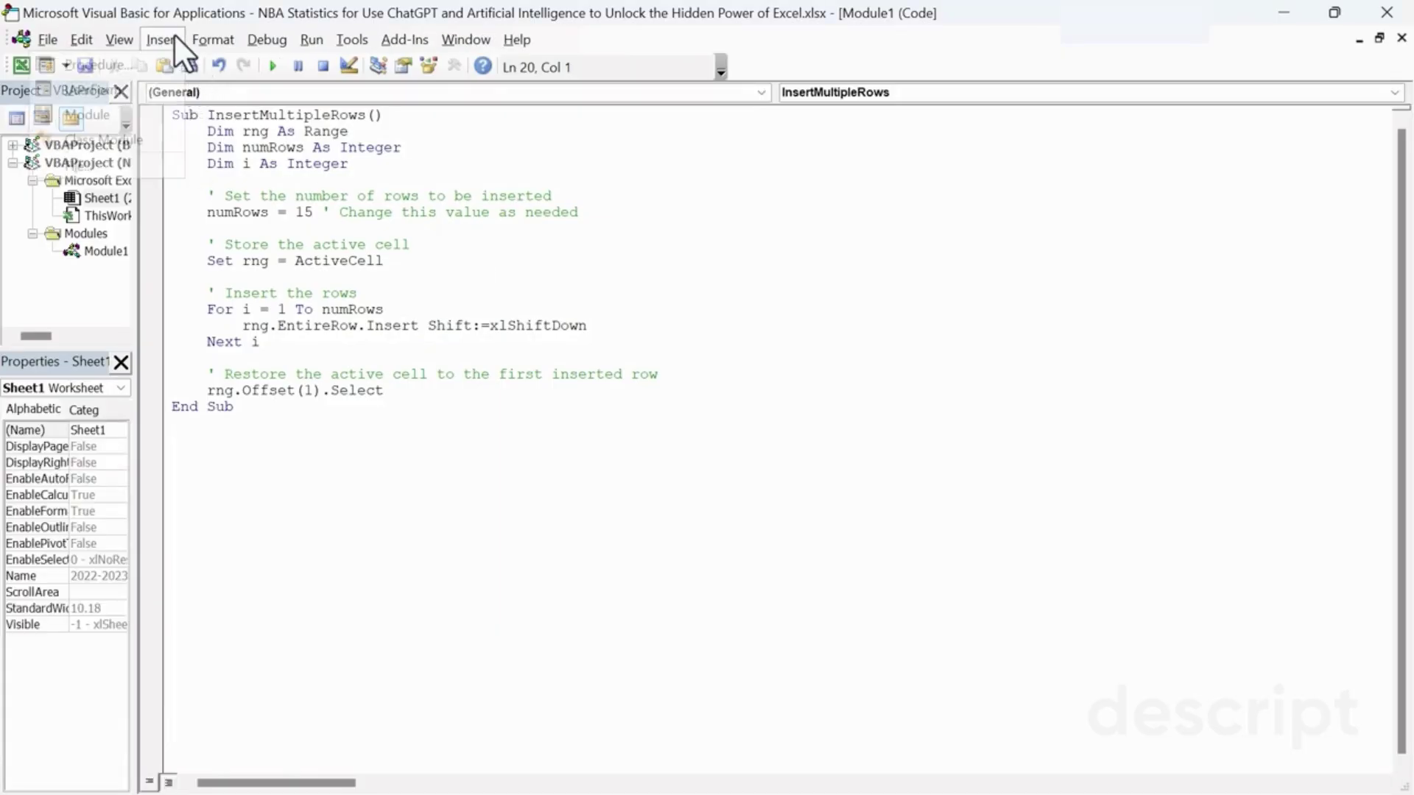
pyautogui.click(97, 111)
pyautogui.hotkey('ctrl', 'v')
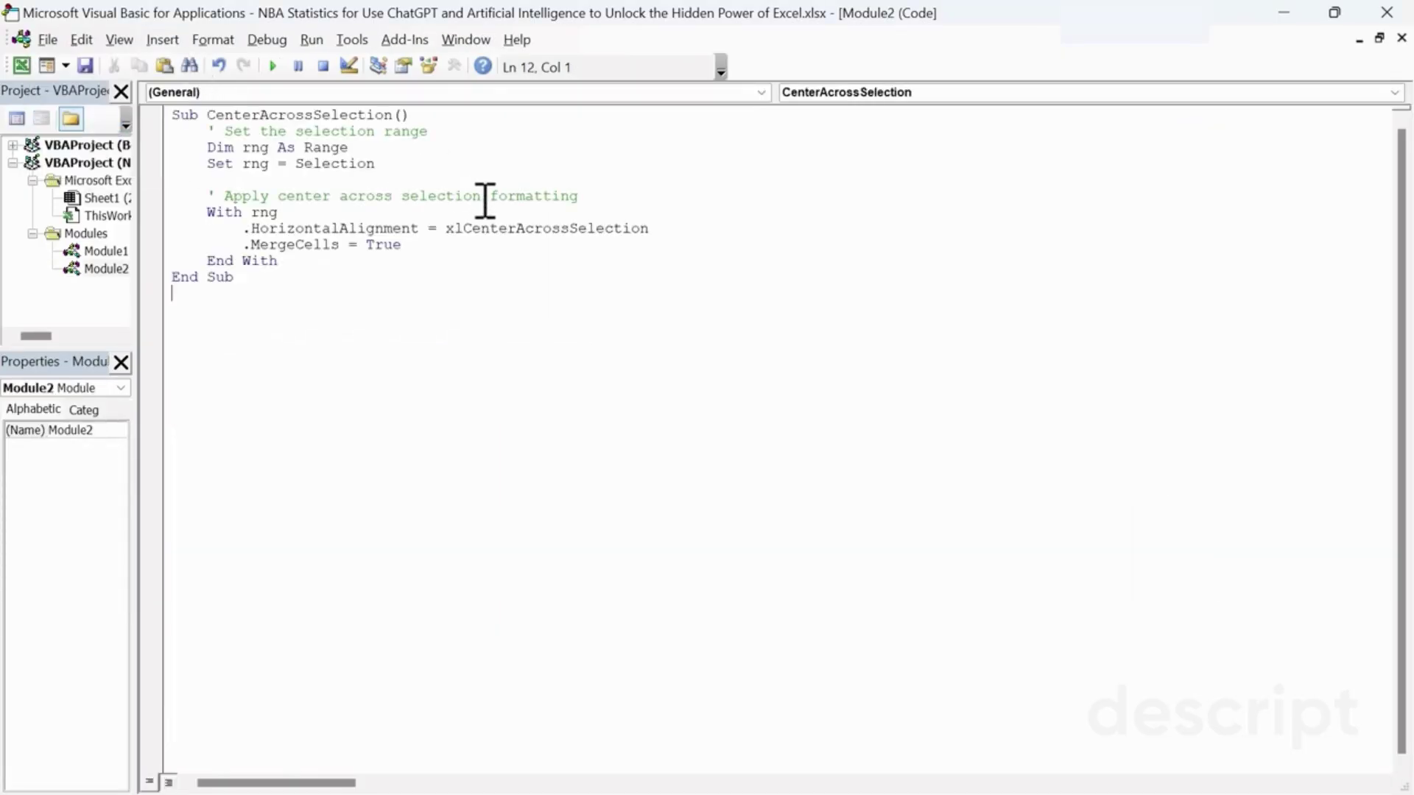
pyautogui.click(47, 39)
pyautogui.click(90, 193)
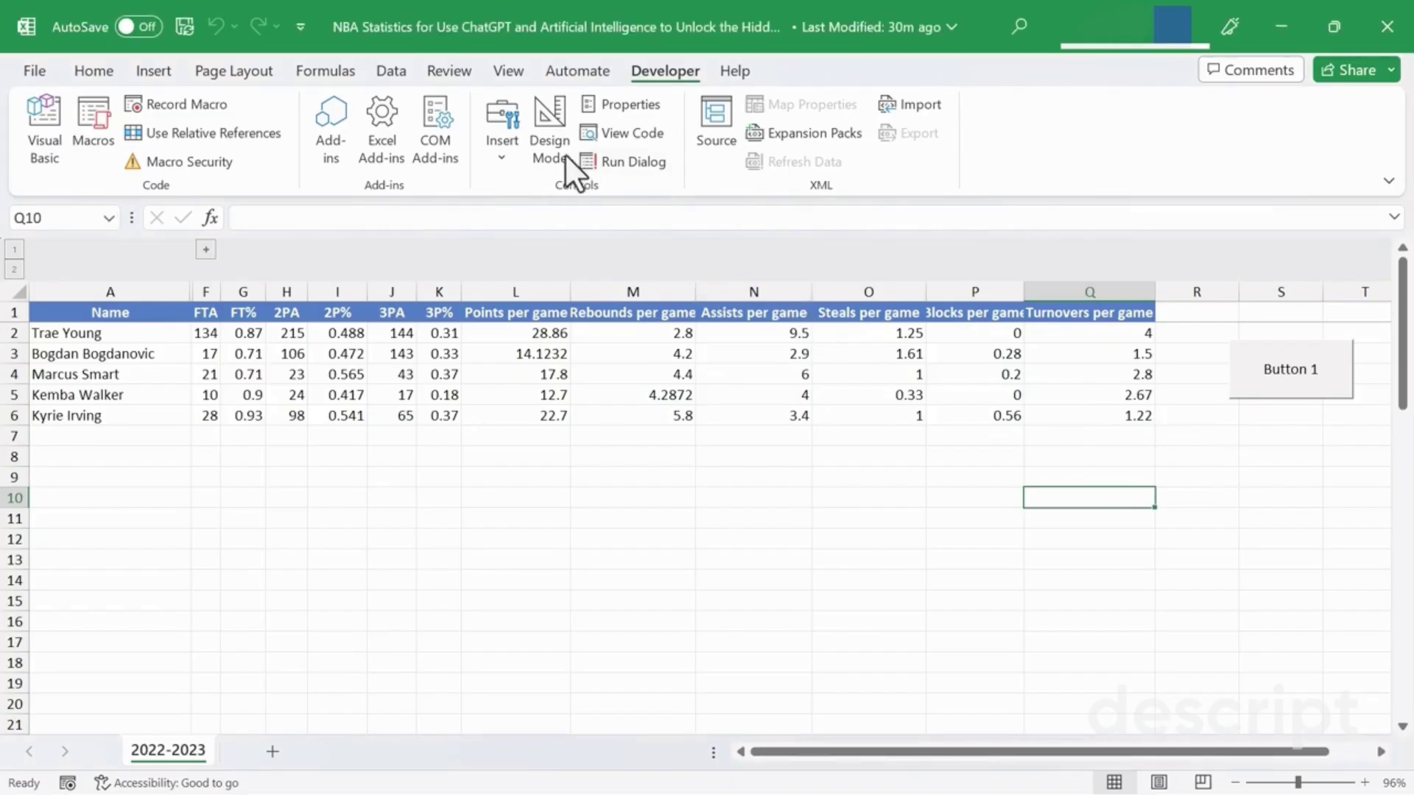
# - Draw Button 2 beside the player table and assign it the CenterAcrossSelection macro
pyautogui.click(502, 143)
pyautogui.click(490, 218)
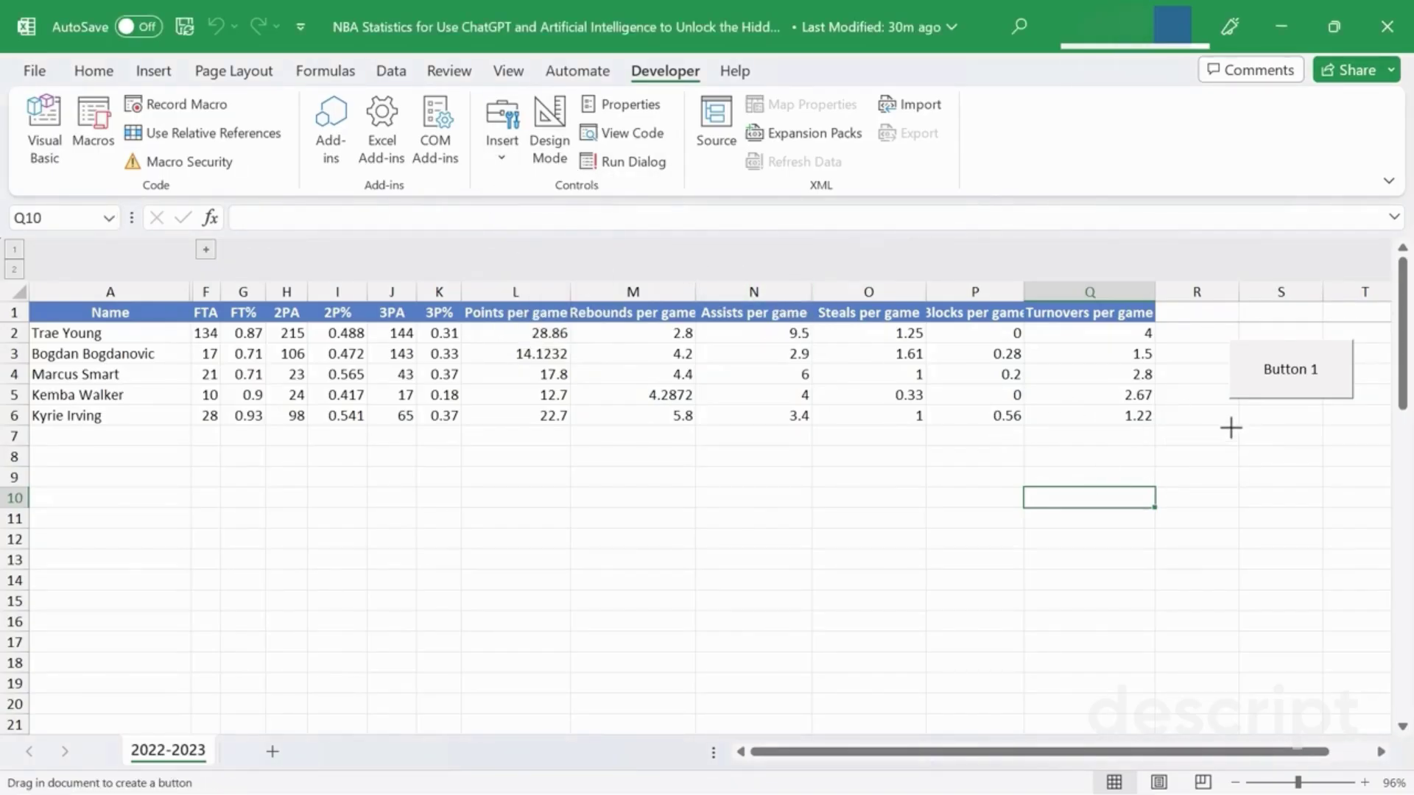
pyautogui.moveTo(1231, 428); pyautogui.dragTo(1105, 471)
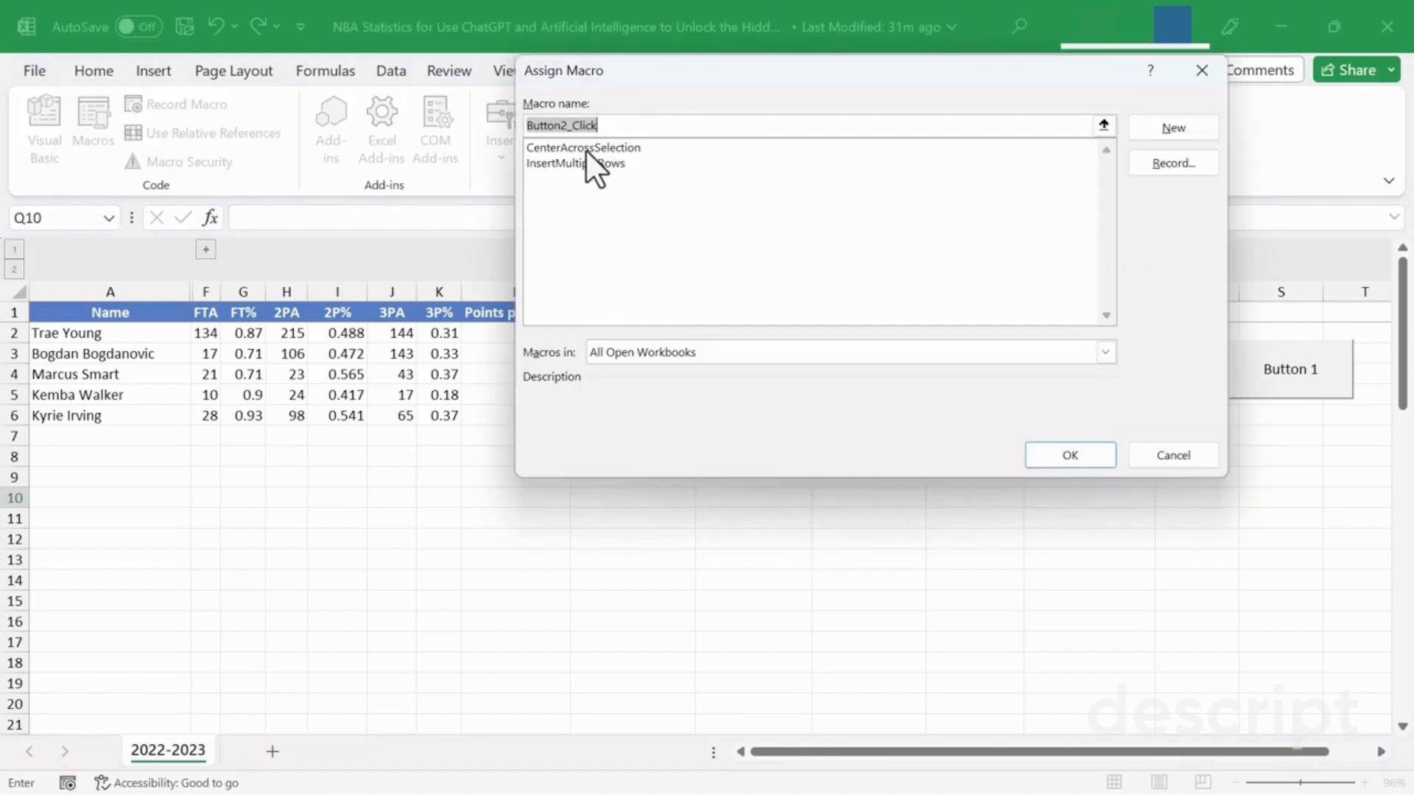
pyautogui.click(585, 149)
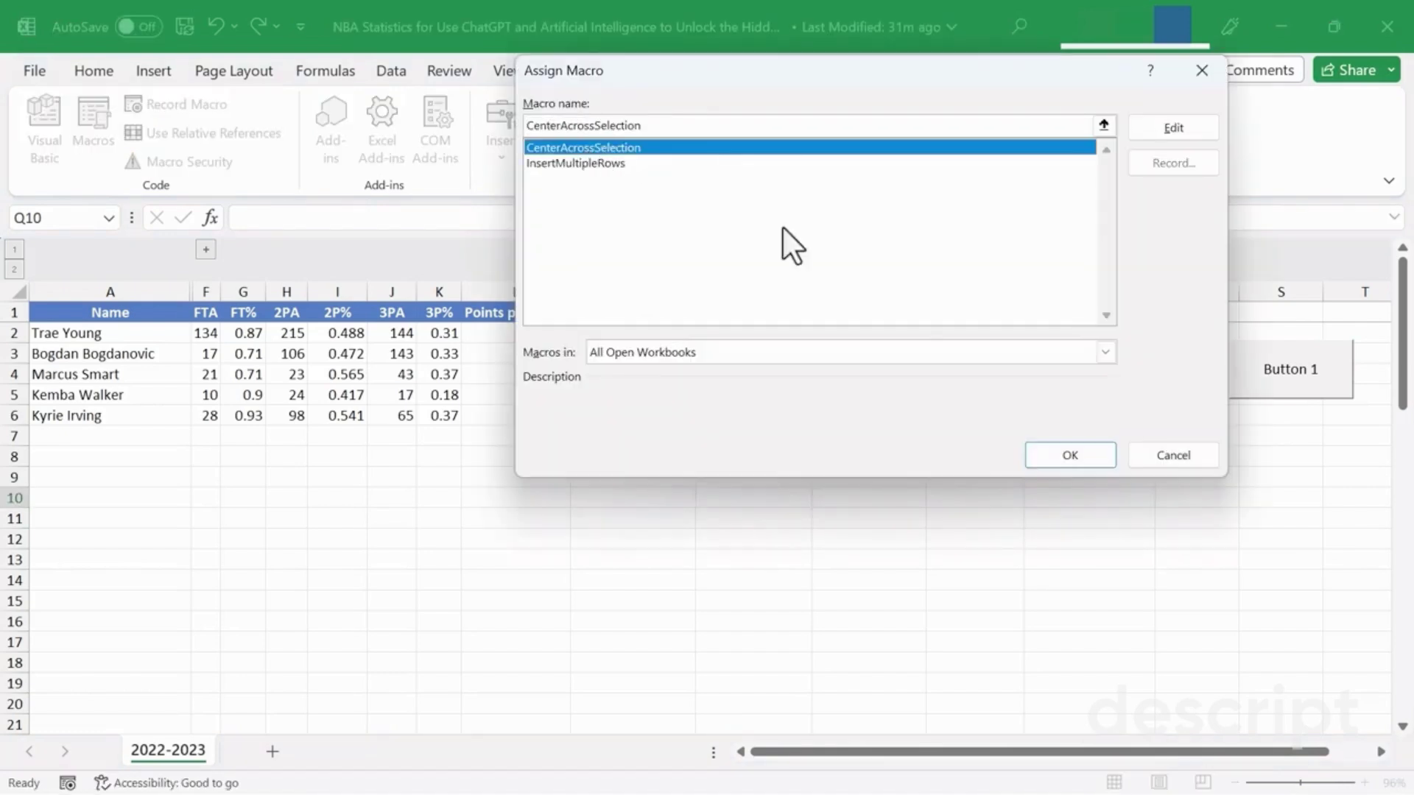
pyautogui.click(1077, 457)
pyautogui.click(1264, 525)
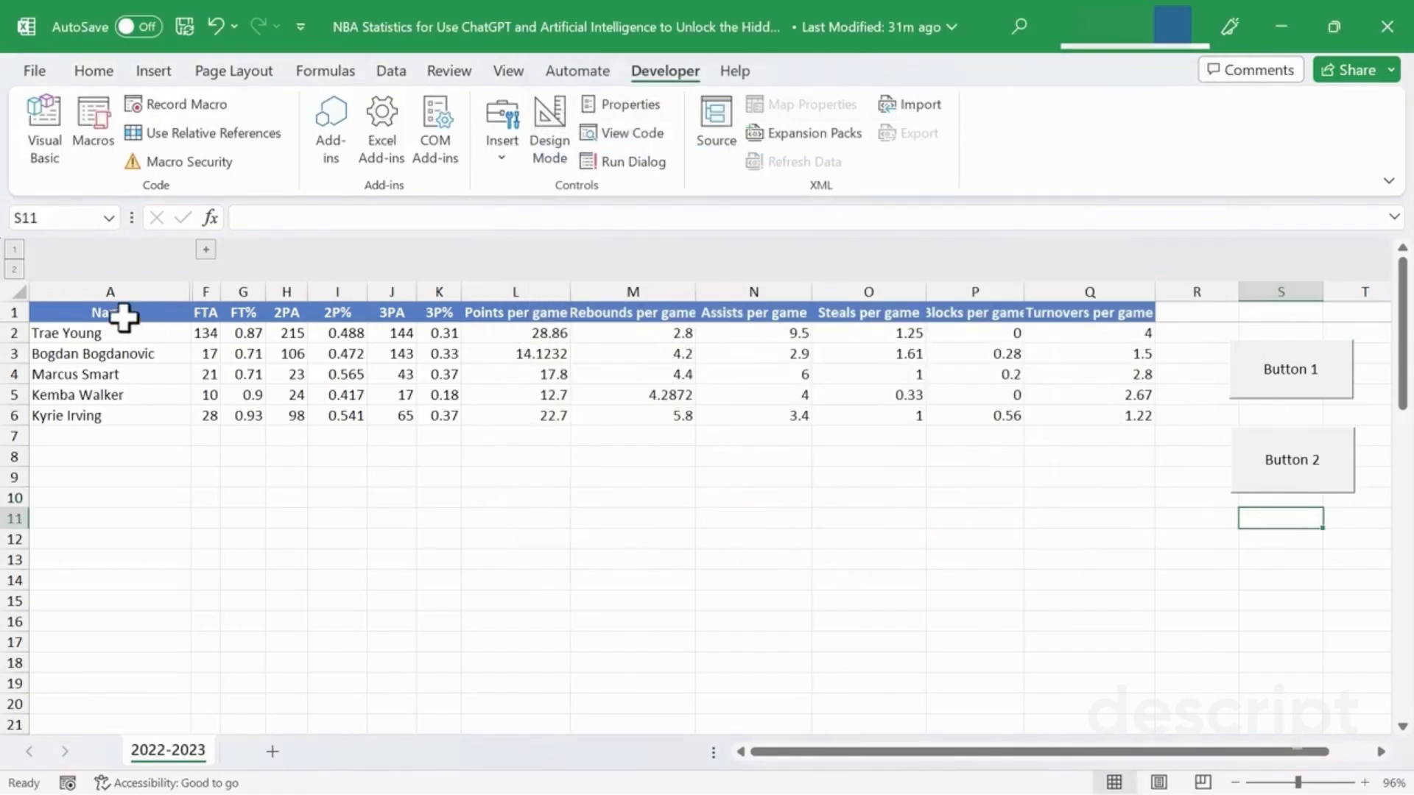
# - Merge header cells A1:H1 with Button 2, accepting the merge warning
pyautogui.moveTo(121, 314); pyautogui.dragTo(295, 313)
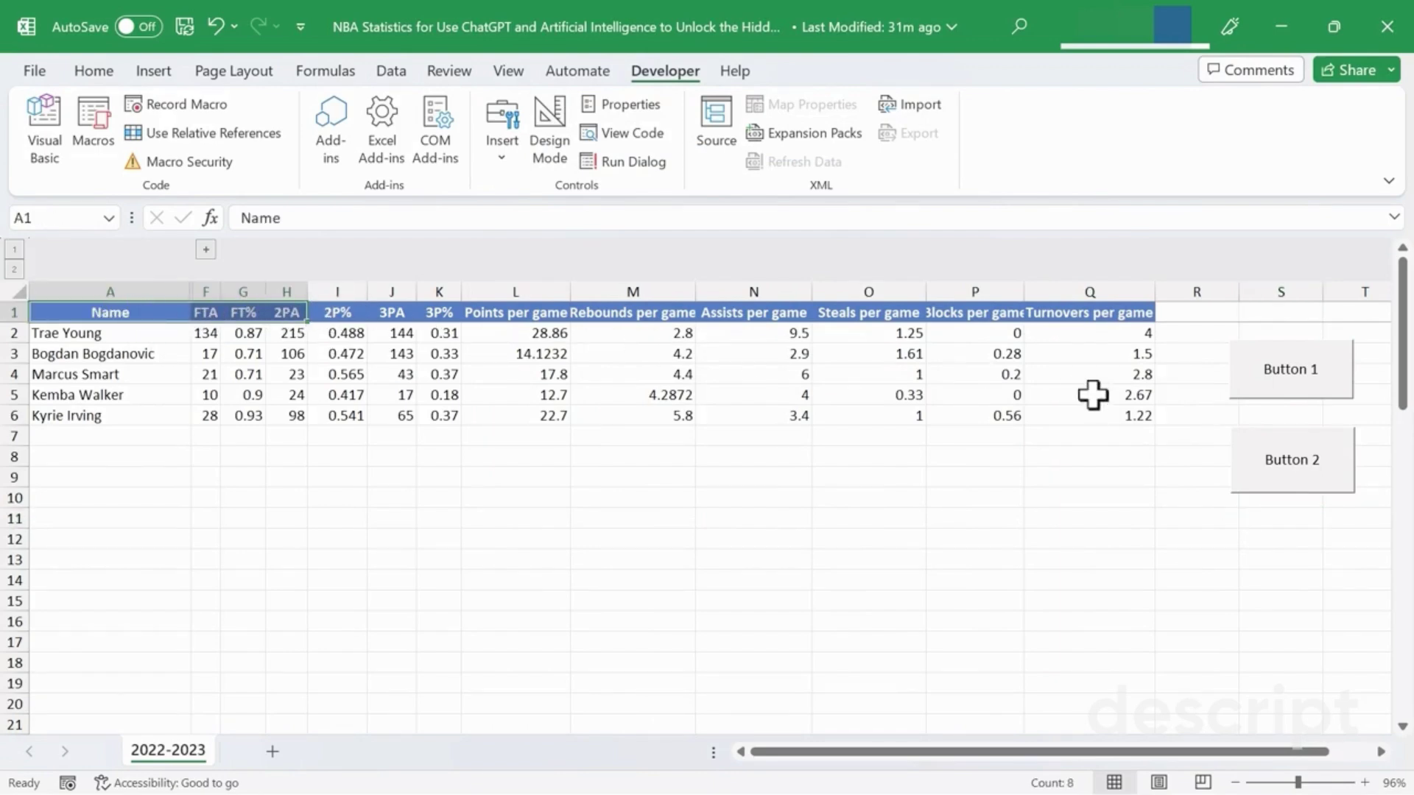
pyautogui.click(1301, 471)
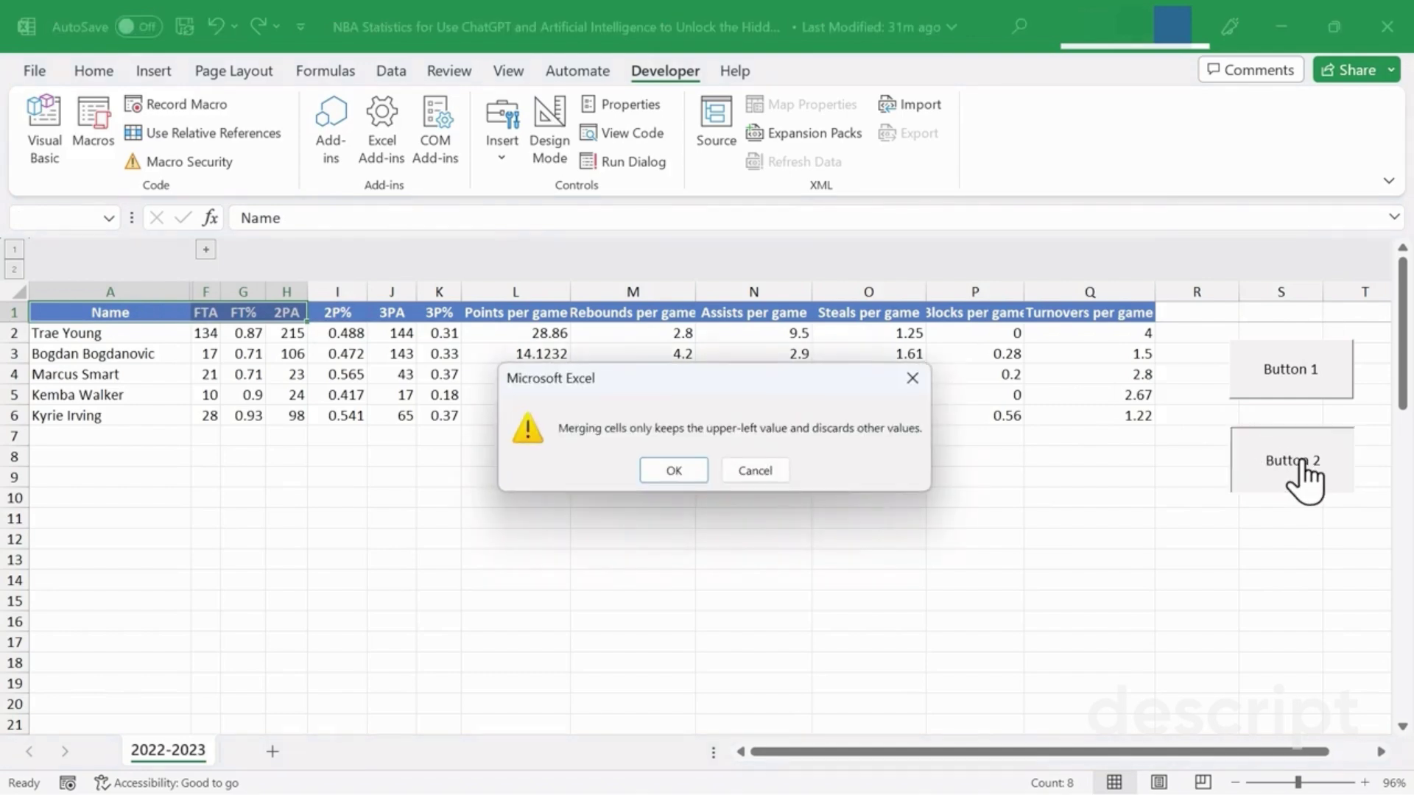
pyautogui.click(674, 470)
pyautogui.click(316, 493)
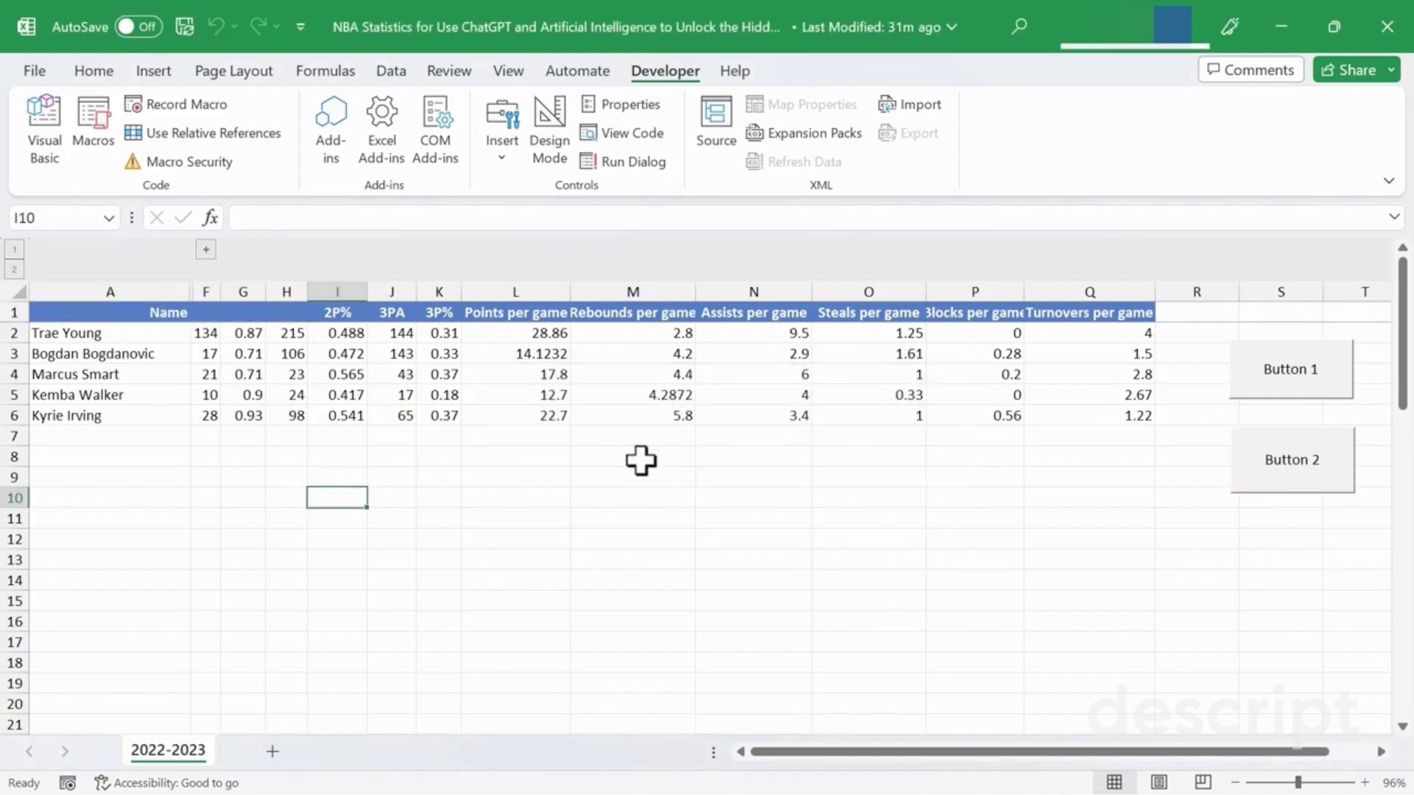
# - Merge the empty range M7:P11 into one cell with Button 2
pyautogui.moveTo(628, 442); pyautogui.dragTo(938, 521)
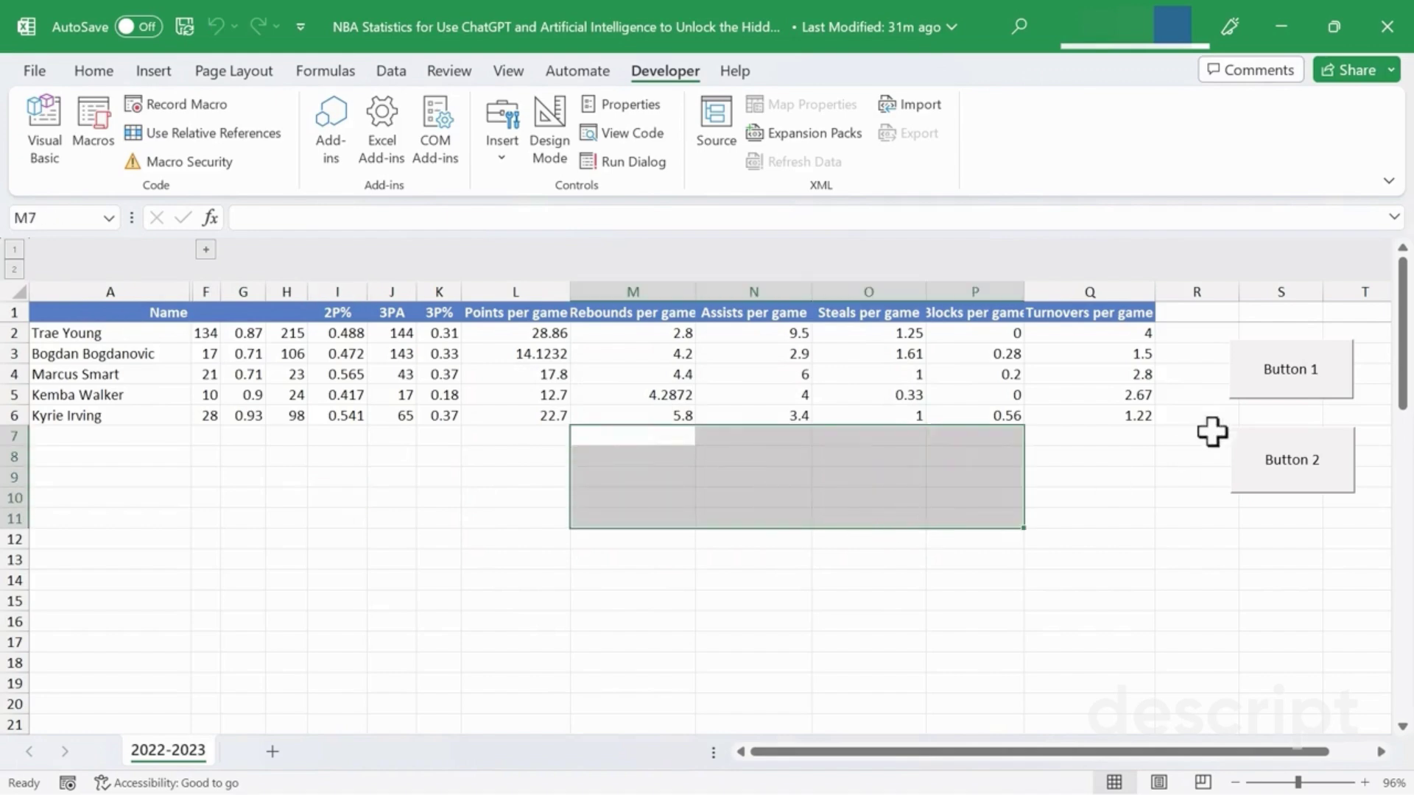
pyautogui.click(1318, 465)
pyautogui.click(1142, 537)
pyautogui.click(804, 470)
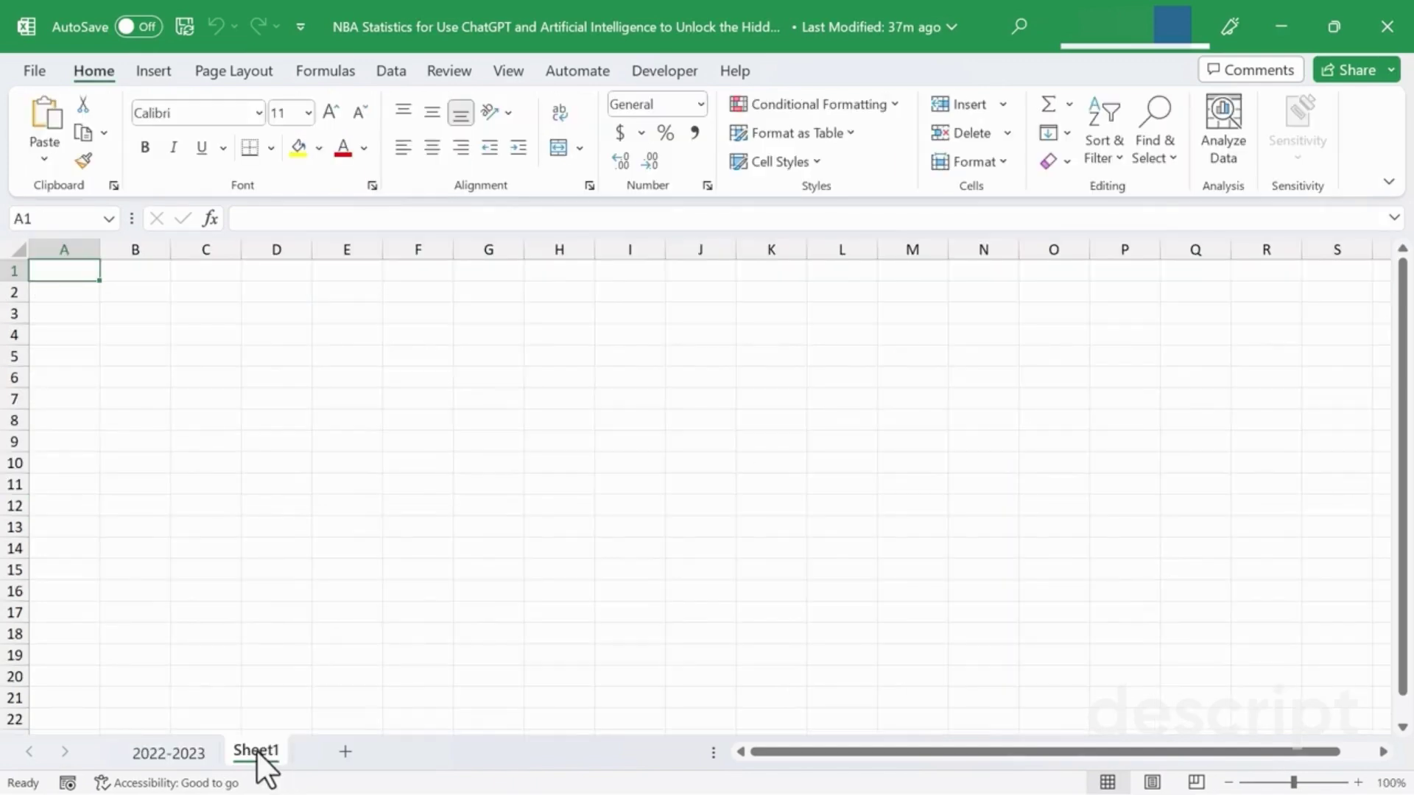
# - Select cells O3 and M13 on blank Sheet1, then switch to ChatGPT in the browser
pyautogui.click(1065, 312)
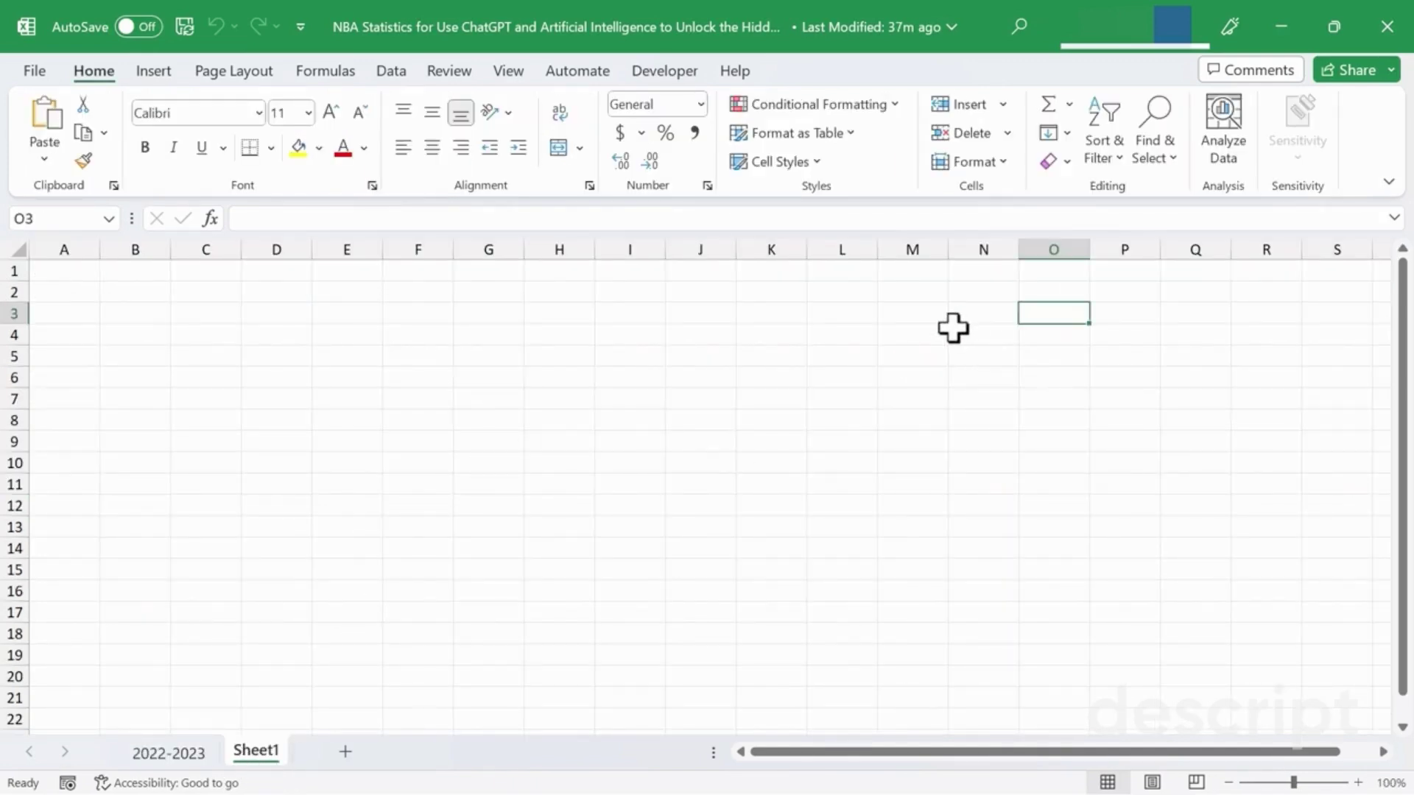
pyautogui.click(920, 527)
pyautogui.moveTo(1035, 777)
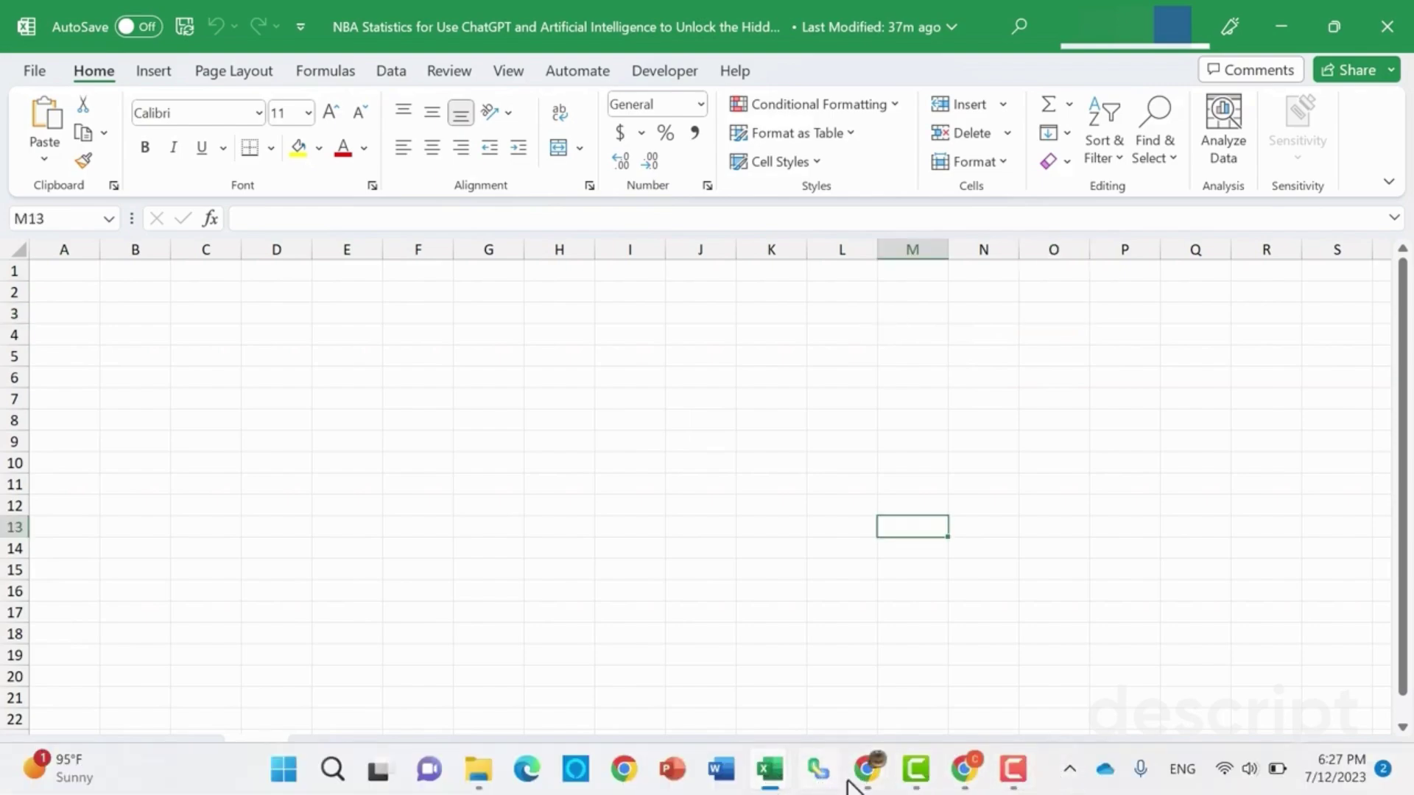
pyautogui.click(966, 771)
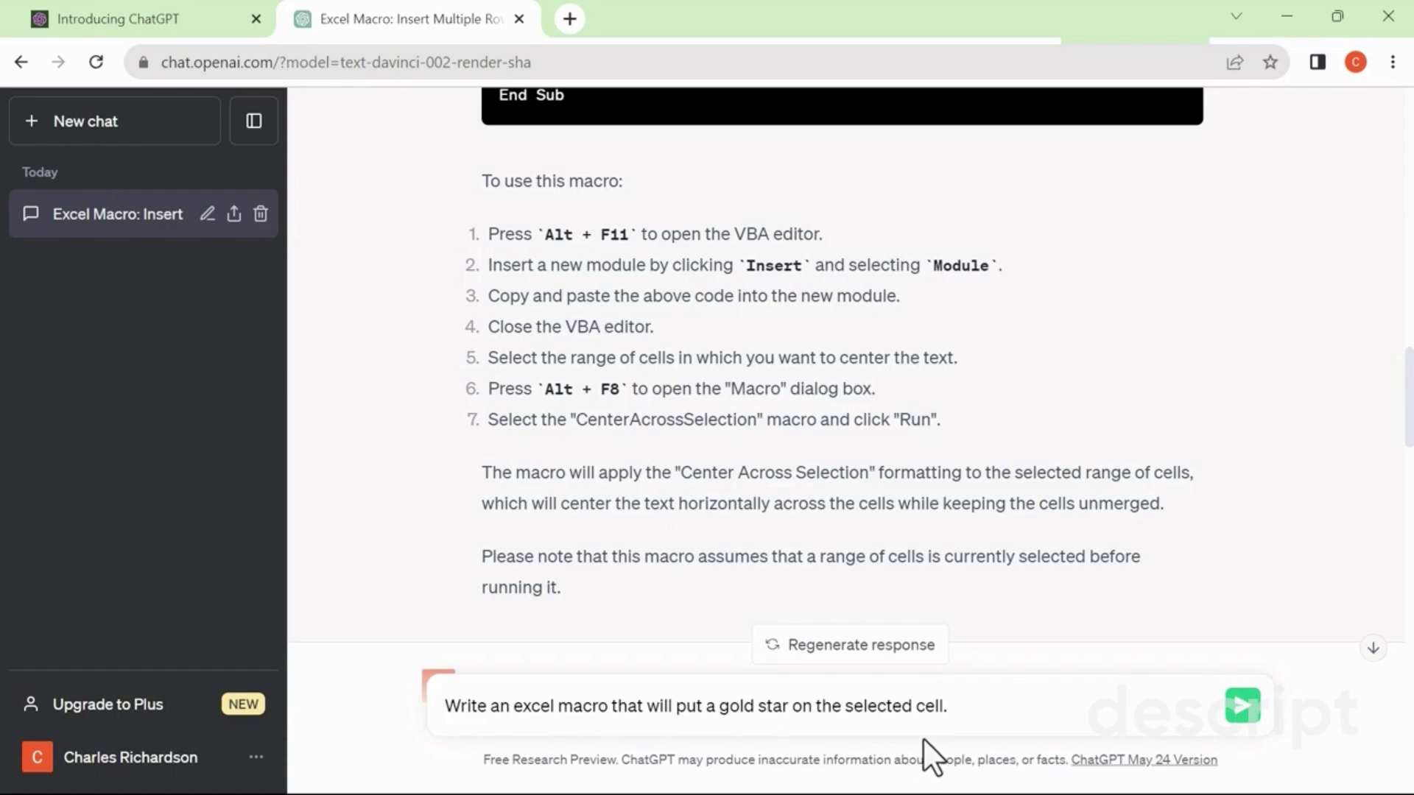
# - Send the gold-star macro prompt and copy the PutGoldStar VBA code from the reply
pyautogui.click(1242, 707)
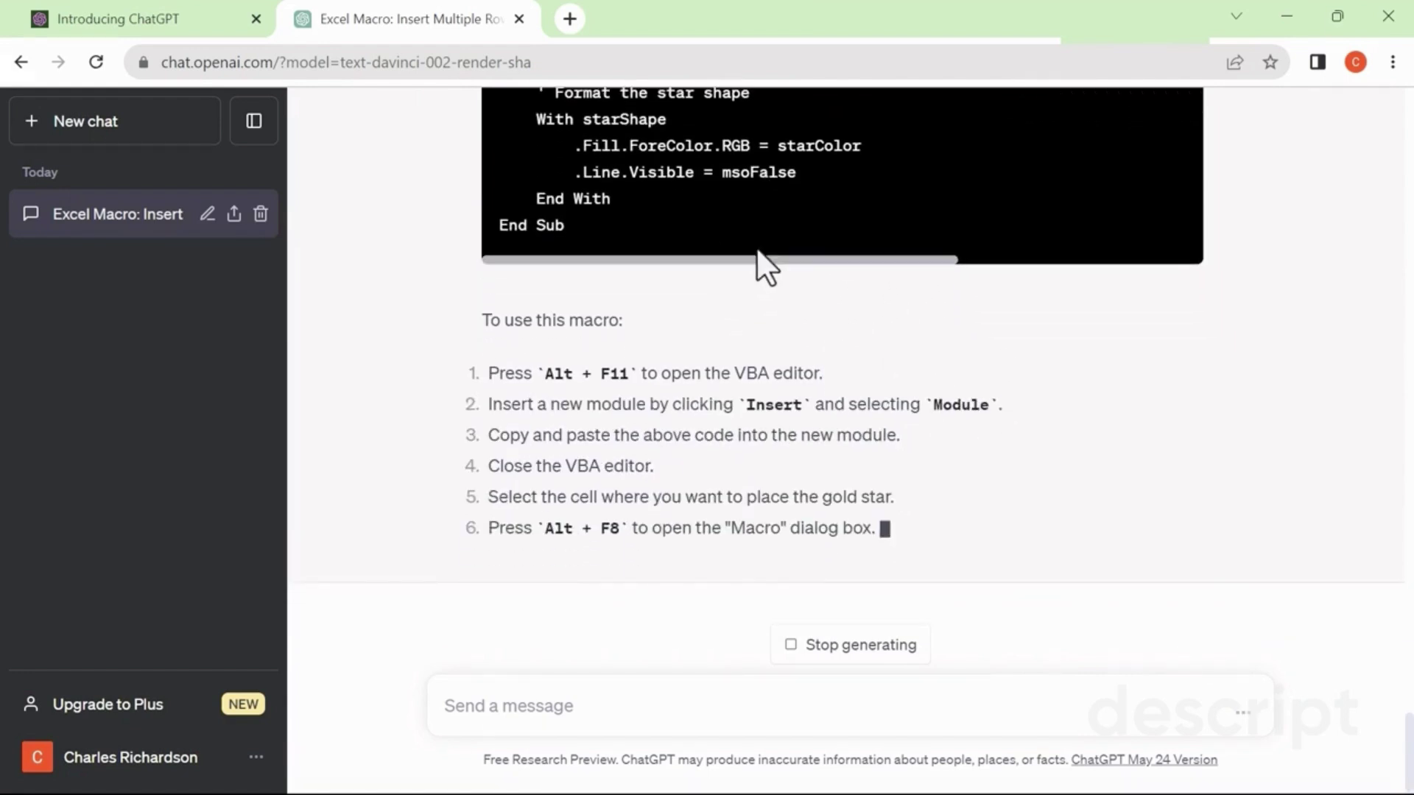
pyautogui.scroll(10, 714, 240)
pyautogui.click(1158, 195)
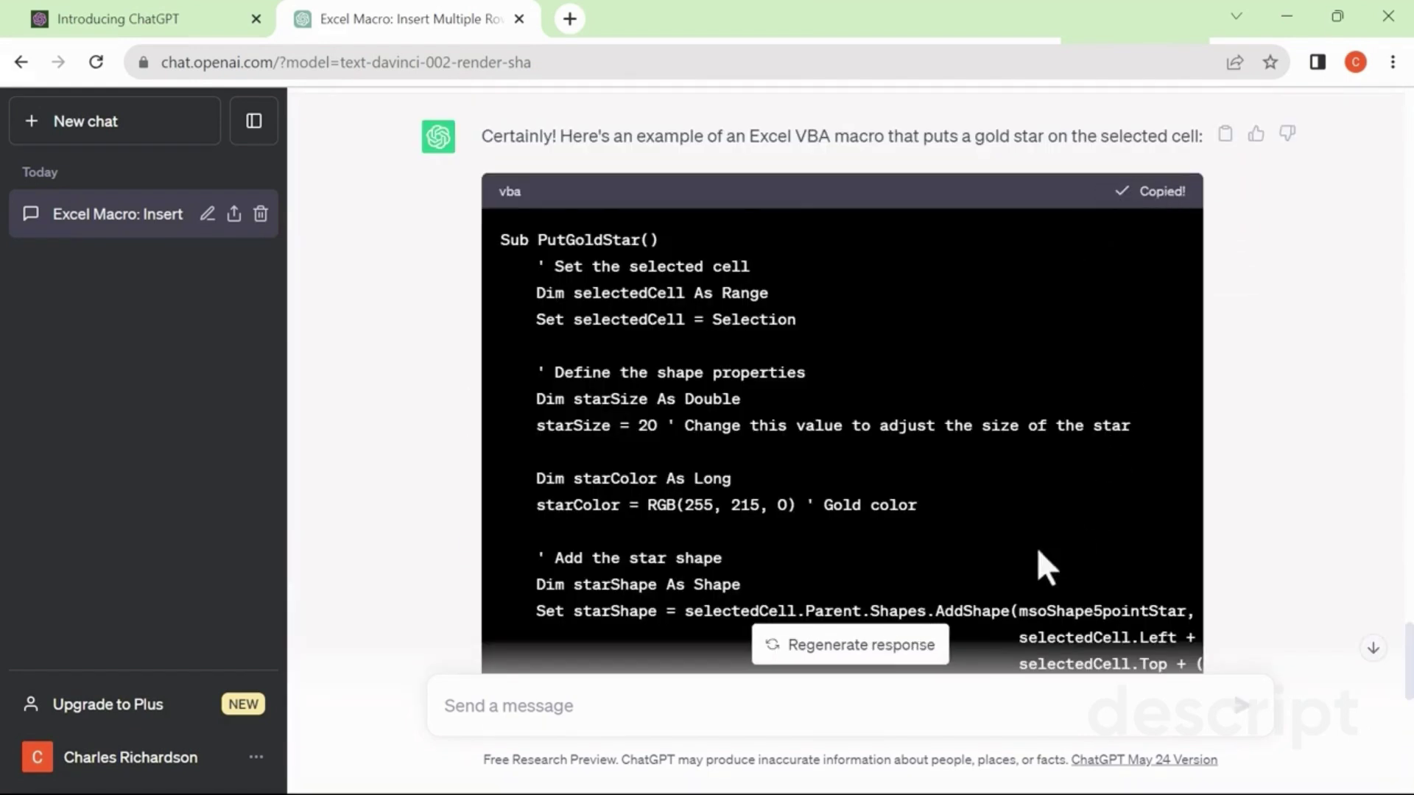
# - Back in the NBA Statistics workbook, open the Visual Basic editor and insert a new module
pyautogui.moveTo(748, 775)
pyautogui.click(894, 684)
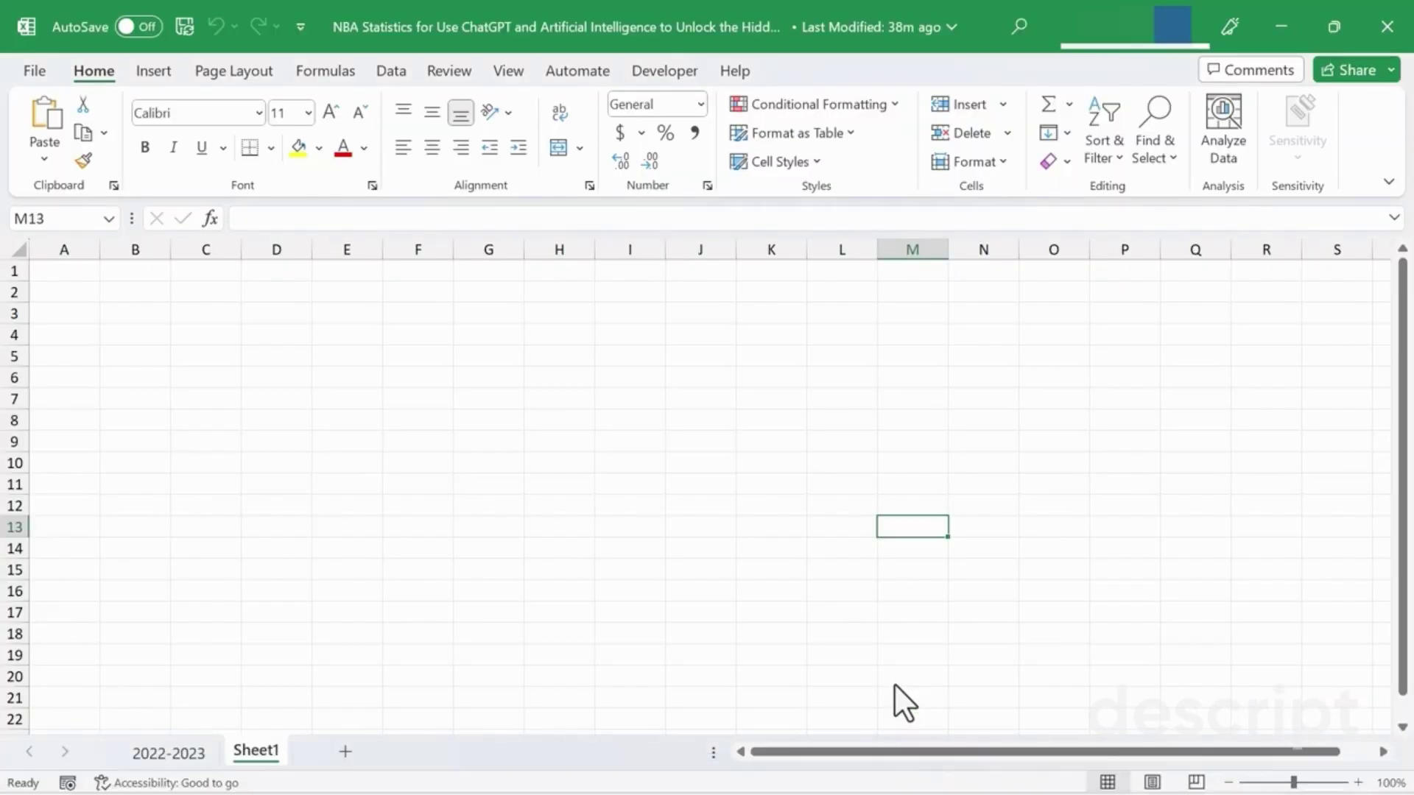
pyautogui.click(661, 70)
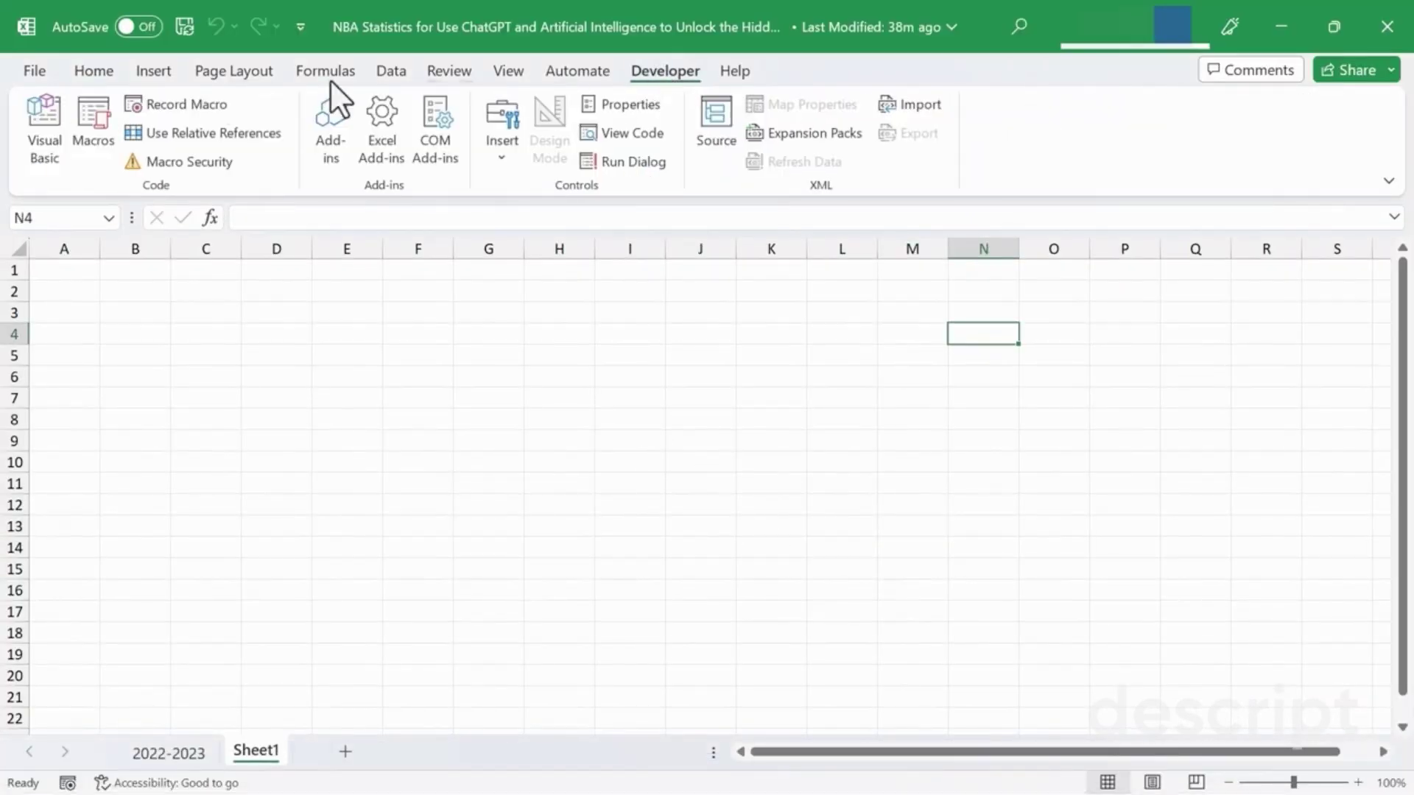
pyautogui.click(45, 120)
pyautogui.click(141, 39)
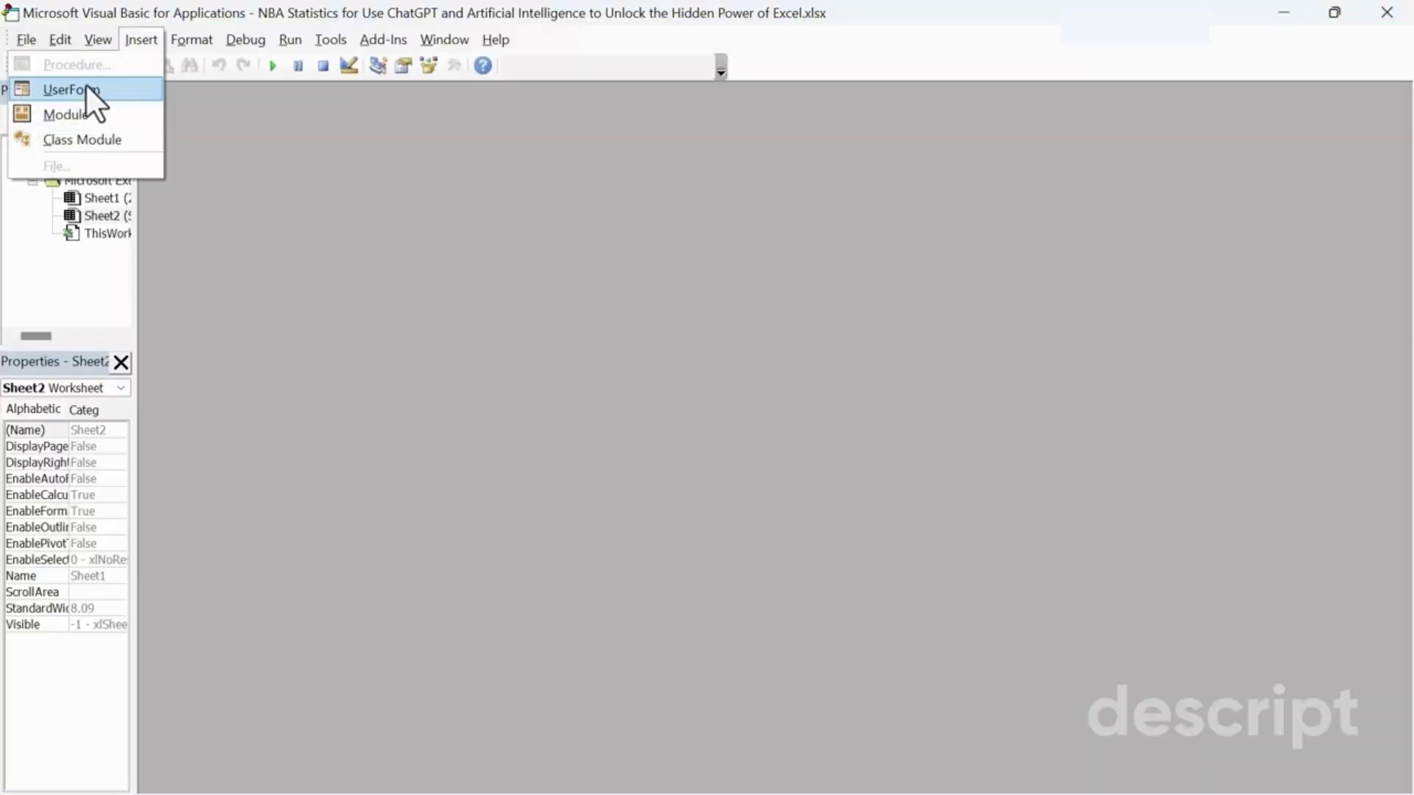
pyautogui.click(73, 112)
# - Paste the PutGoldStar code into Module1, noting the star size of 20, and return to Excel
pyautogui.write("Sub PutGoldStar()     ' Set the selected cell     Dim selectedCell As Range     Set selectedCell = Selection      ' Define the shape properties     Dim starSize As Double     starSize = 20 ' Change this value to adjust the size of the star      Dim starColor As Long     starColor = RGB(255, 215, 0) ' Gold color      ' Add the star shape     Dim starShape As Shape     Set starShape = selectedCell.Parent.Shapes.AddShape(msoShape5pointStar, _                                                         selectedCell.Left + (selectedCell.Width - starSize) / 2, _                                                         selectedCell.Top + (selectedCell.Height - starSize) / 2, _                                                         starSize, starSize)      ' Format the star shape     With starShape         .Fill.ForeColor.RGB = starColor         .Line.Visible = msoFalse     End With End Sub")
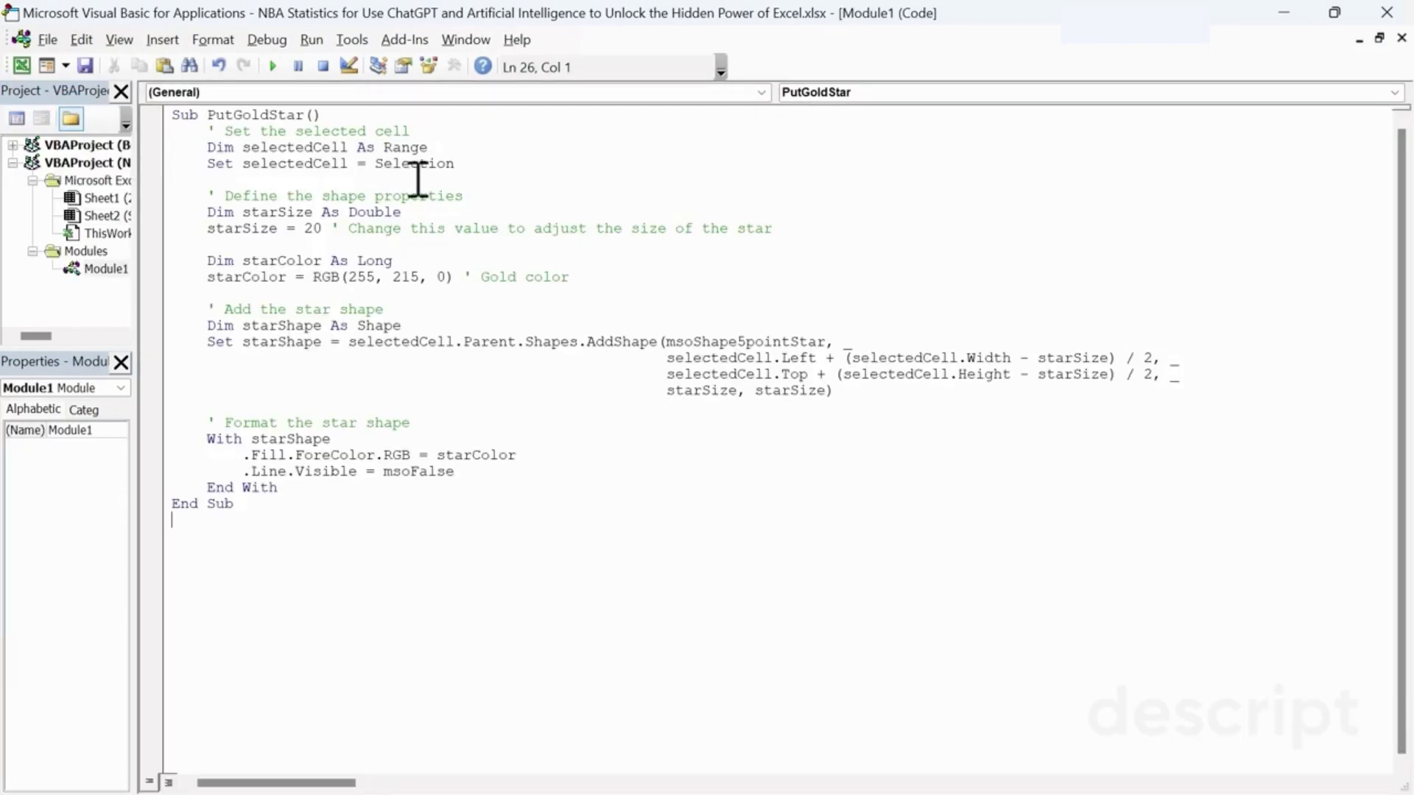
pyautogui.moveTo(290, 228); pyautogui.dragTo(426, 236)
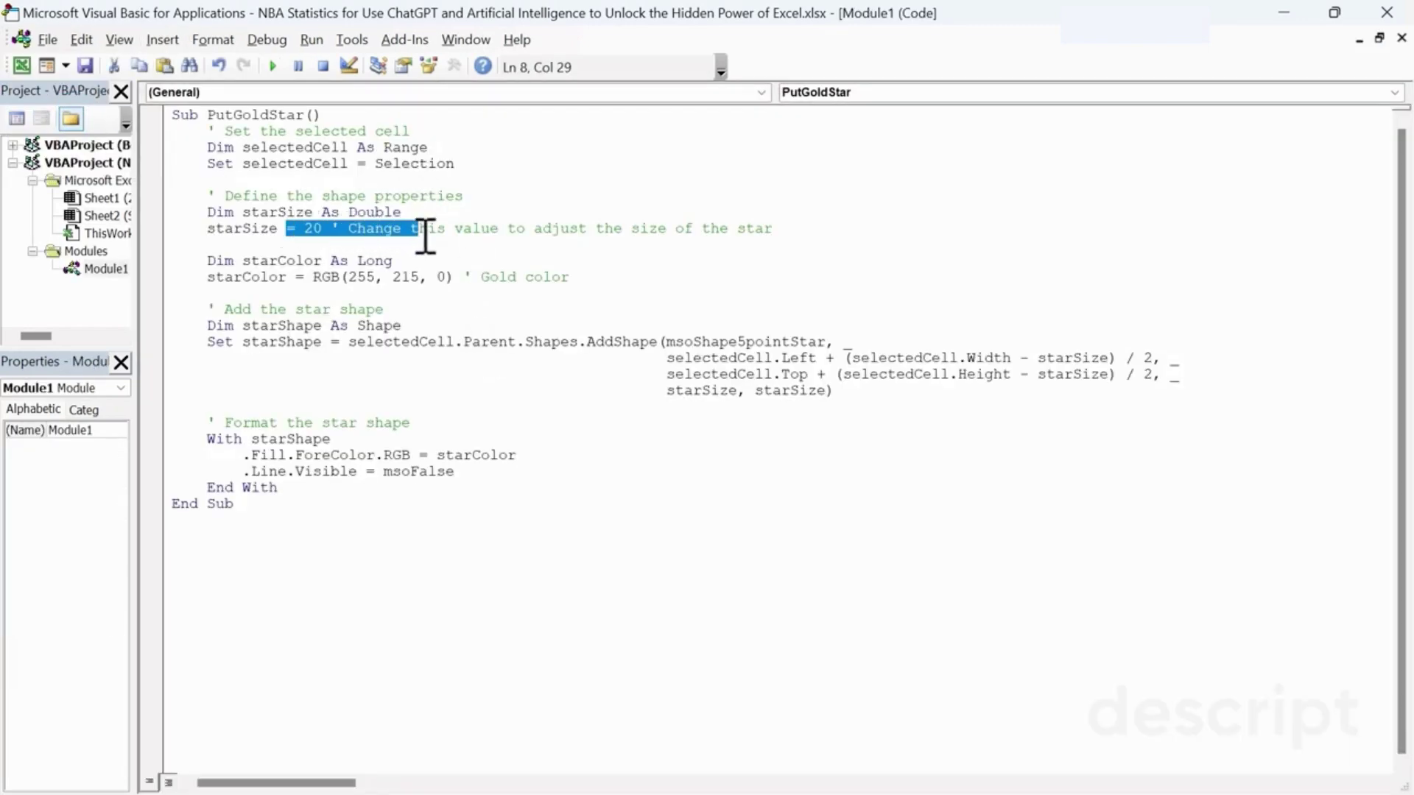
pyautogui.click(633, 440)
pyautogui.click(47, 40)
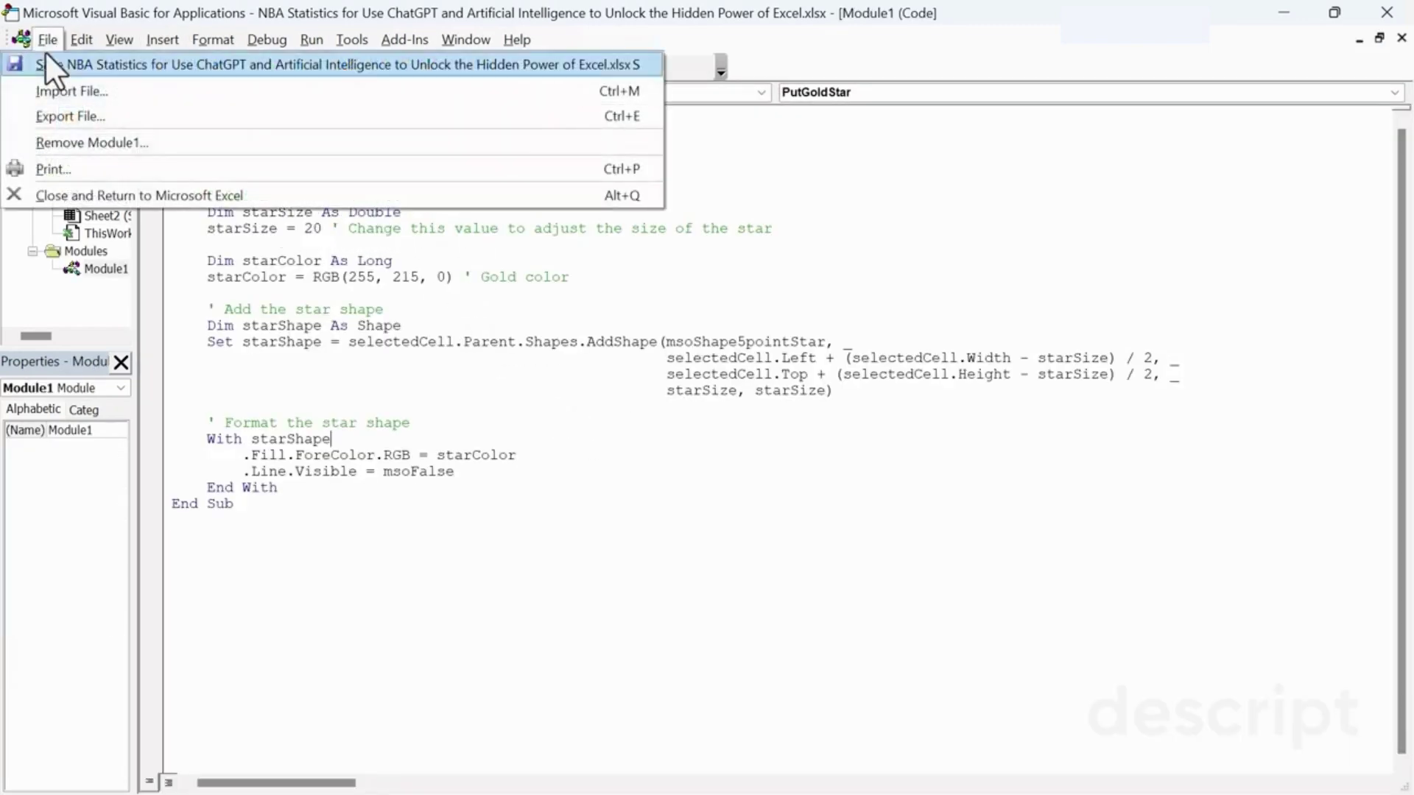
pyautogui.click(94, 196)
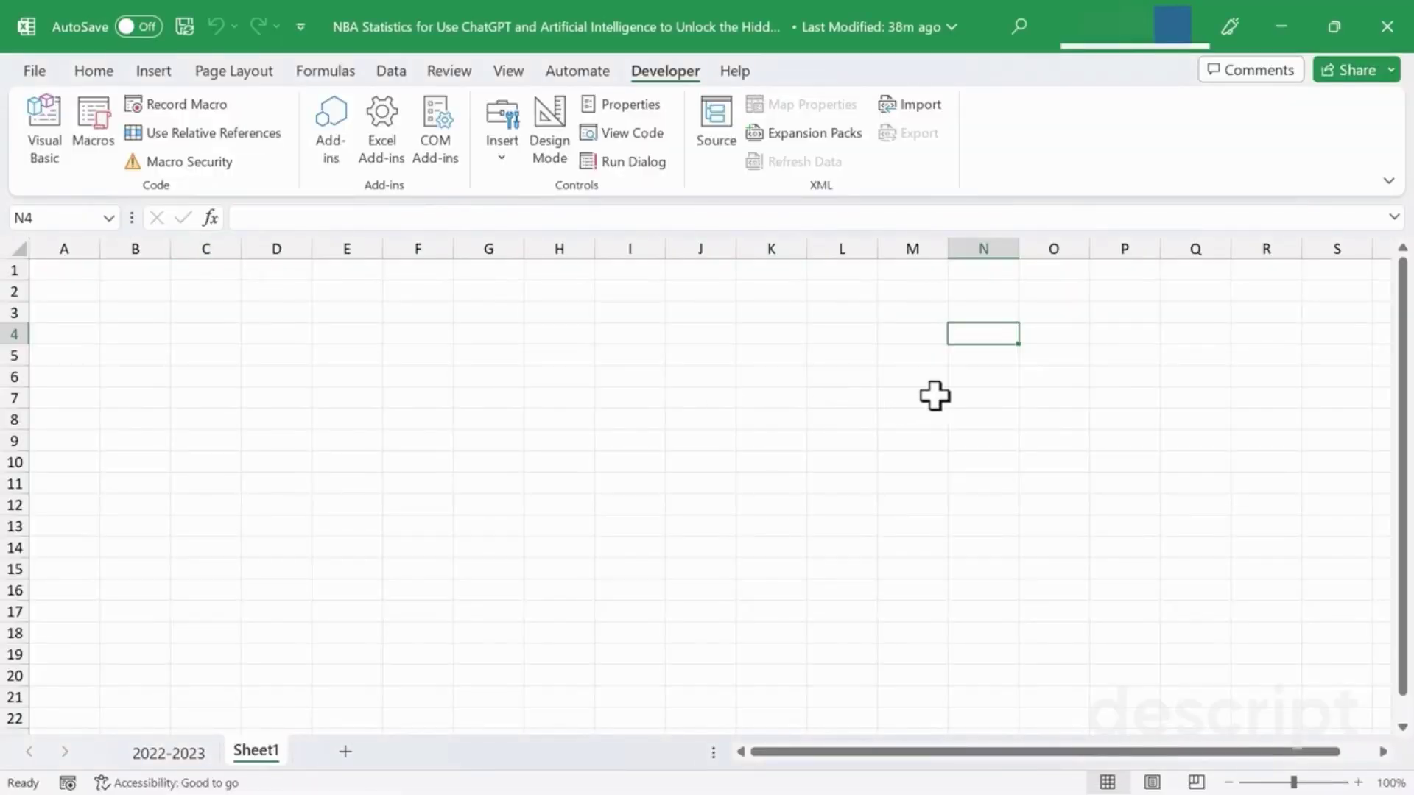
# - Draw a button on Sheet1 around columns P–R and assign it the PutGoldStar macro
pyautogui.click(503, 139)
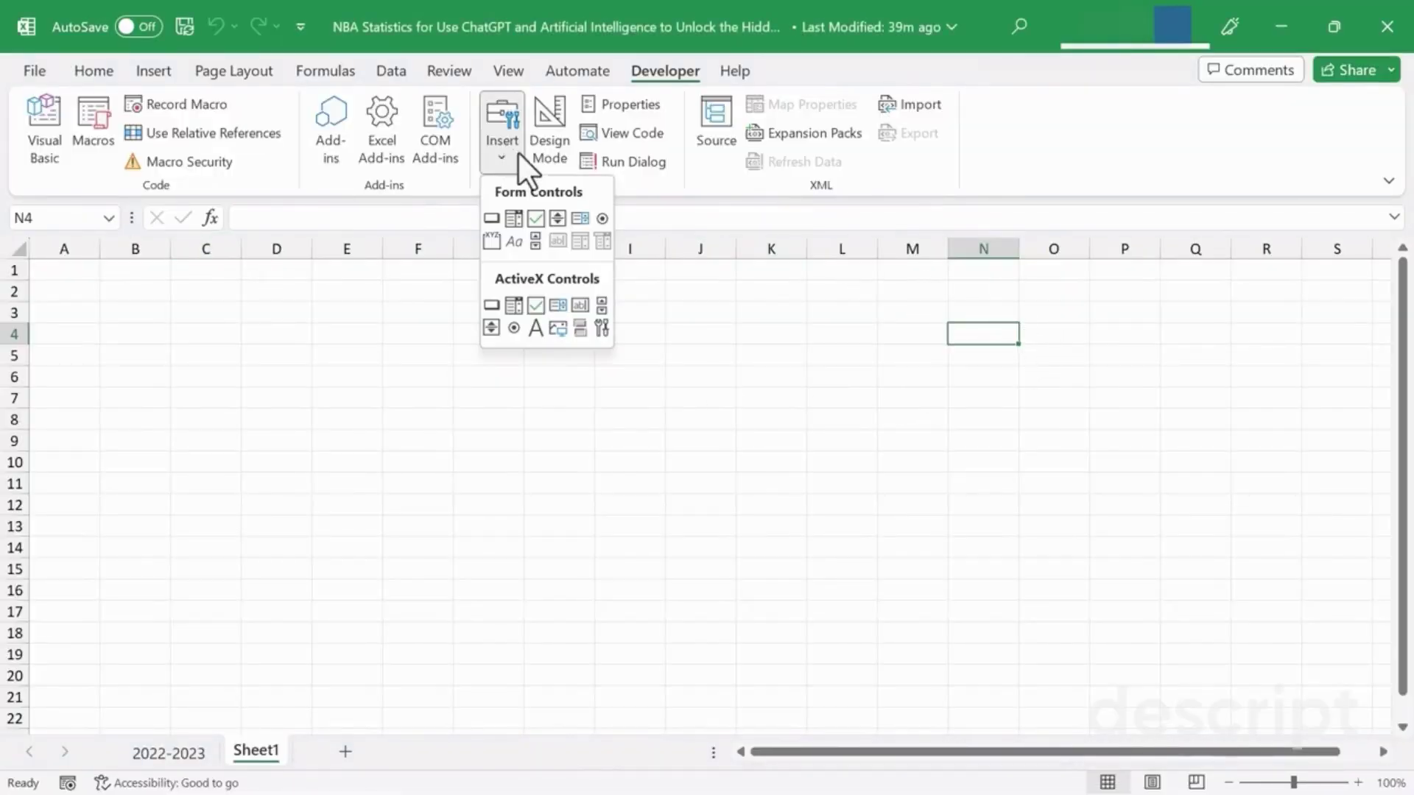
pyautogui.click(491, 218)
pyautogui.moveTo(1105, 298); pyautogui.dragTo(1269, 395)
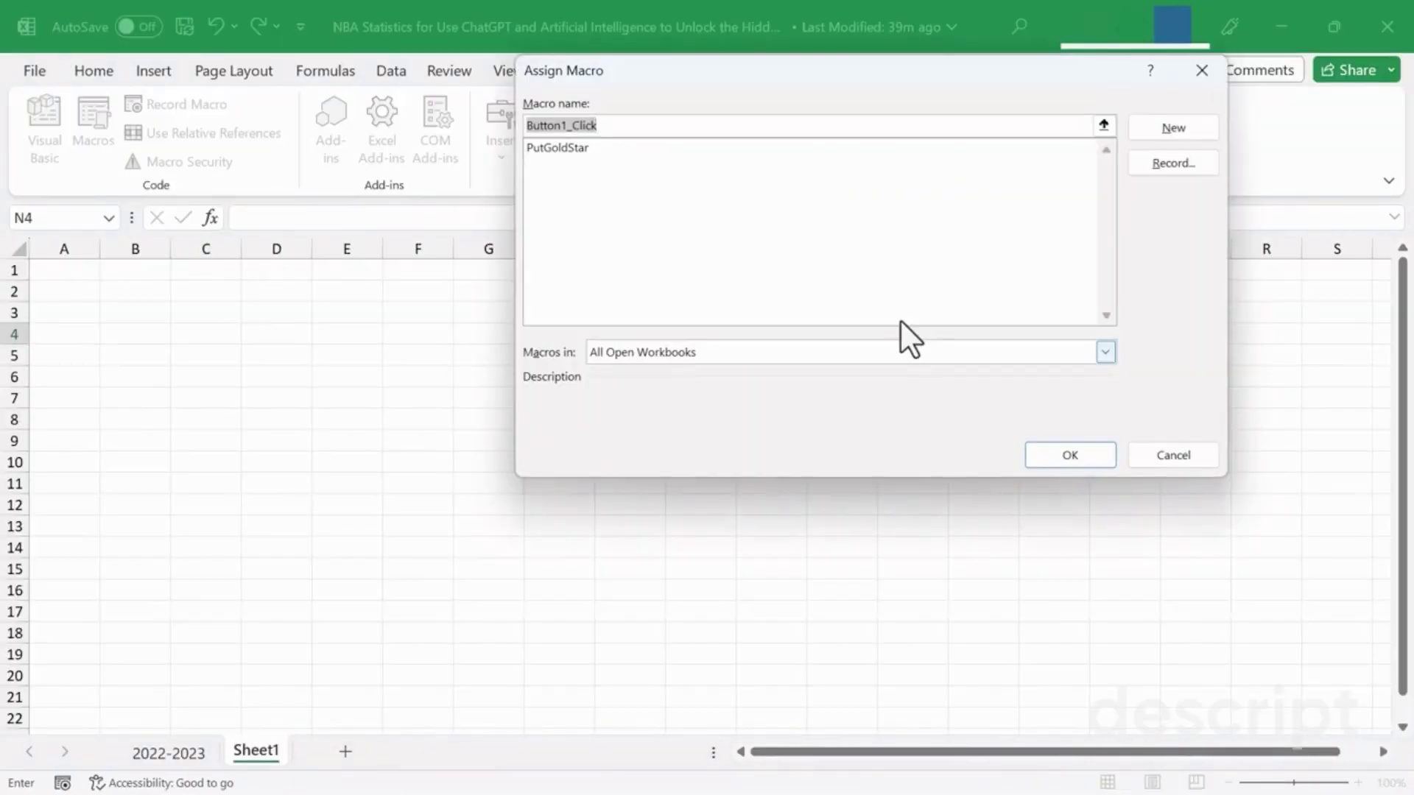
pyautogui.click(566, 148)
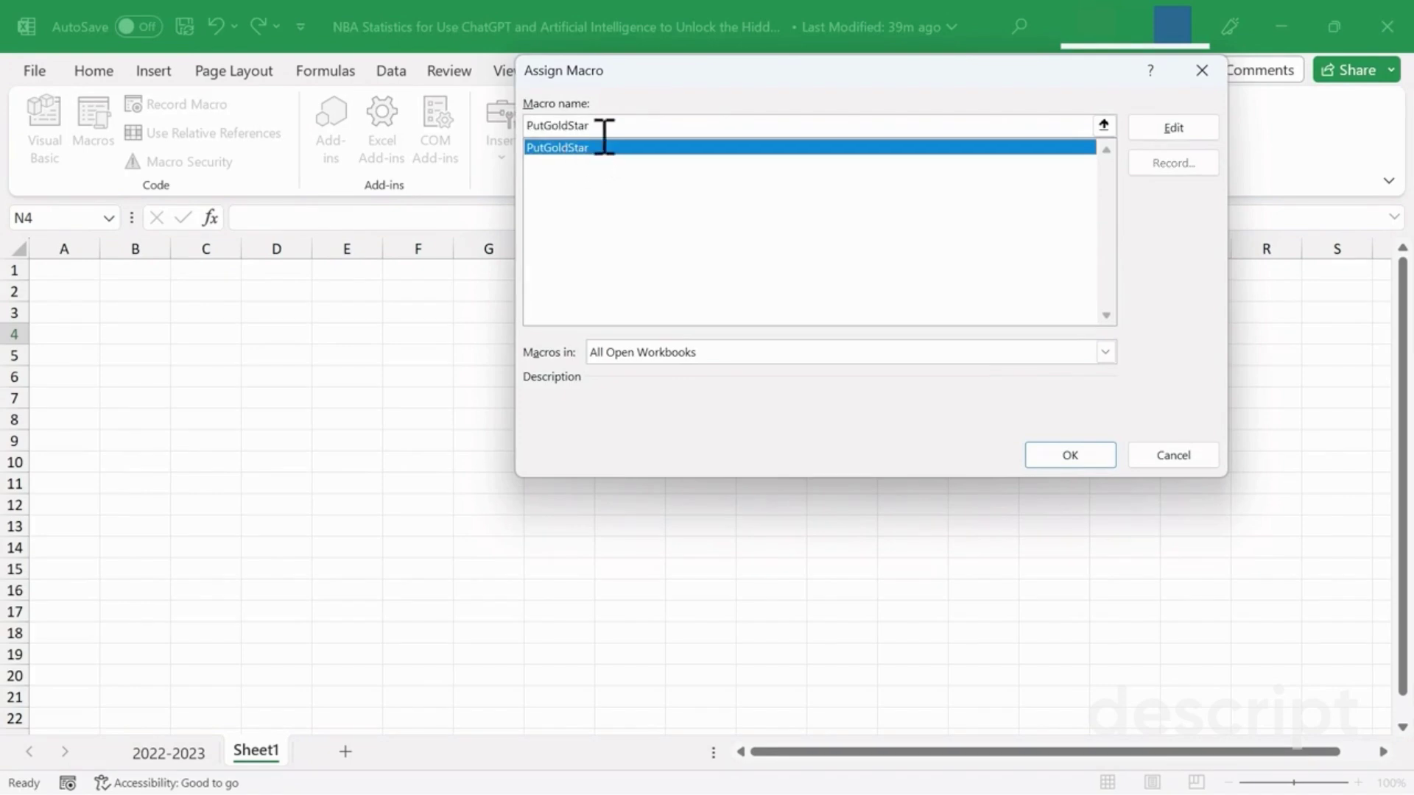
pyautogui.click(1084, 456)
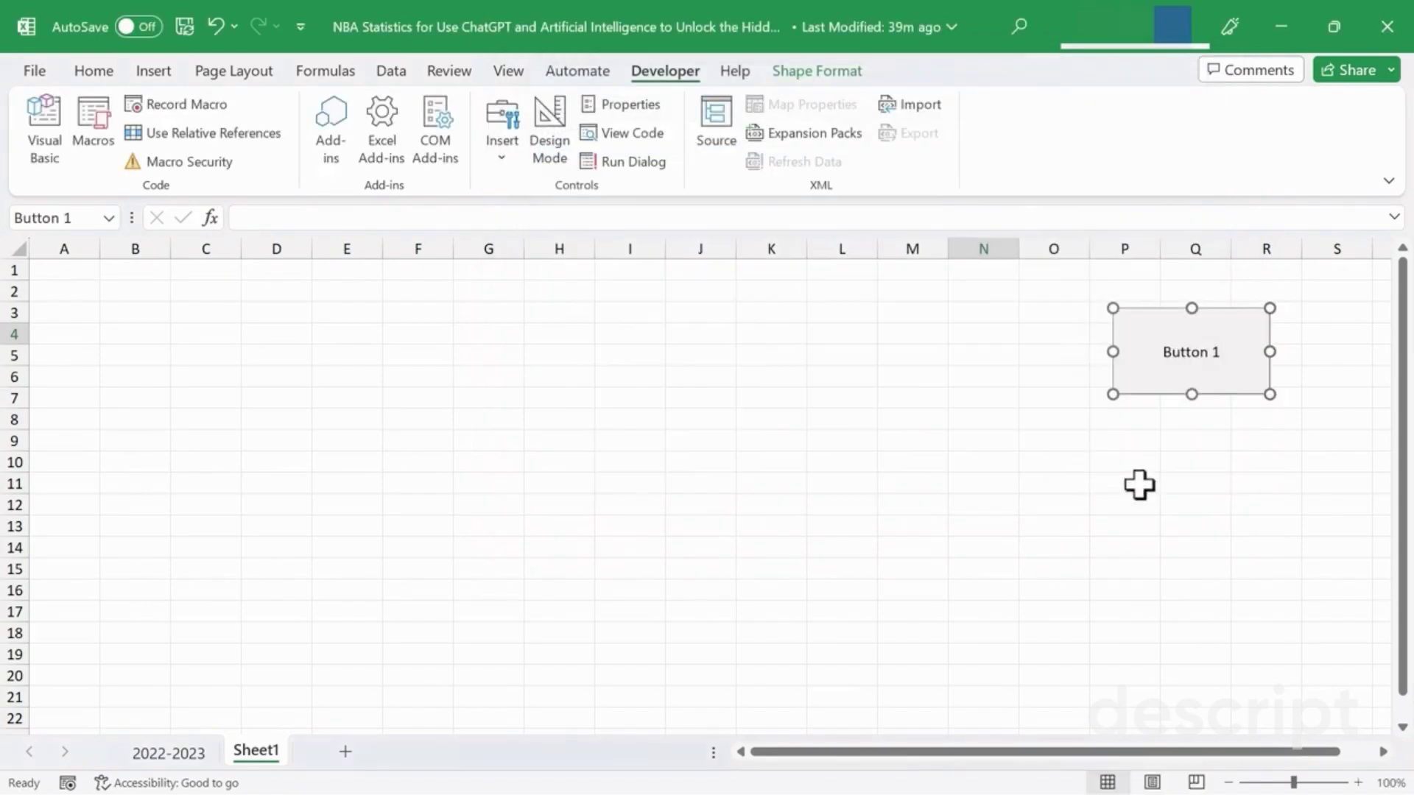
pyautogui.click(1143, 462)
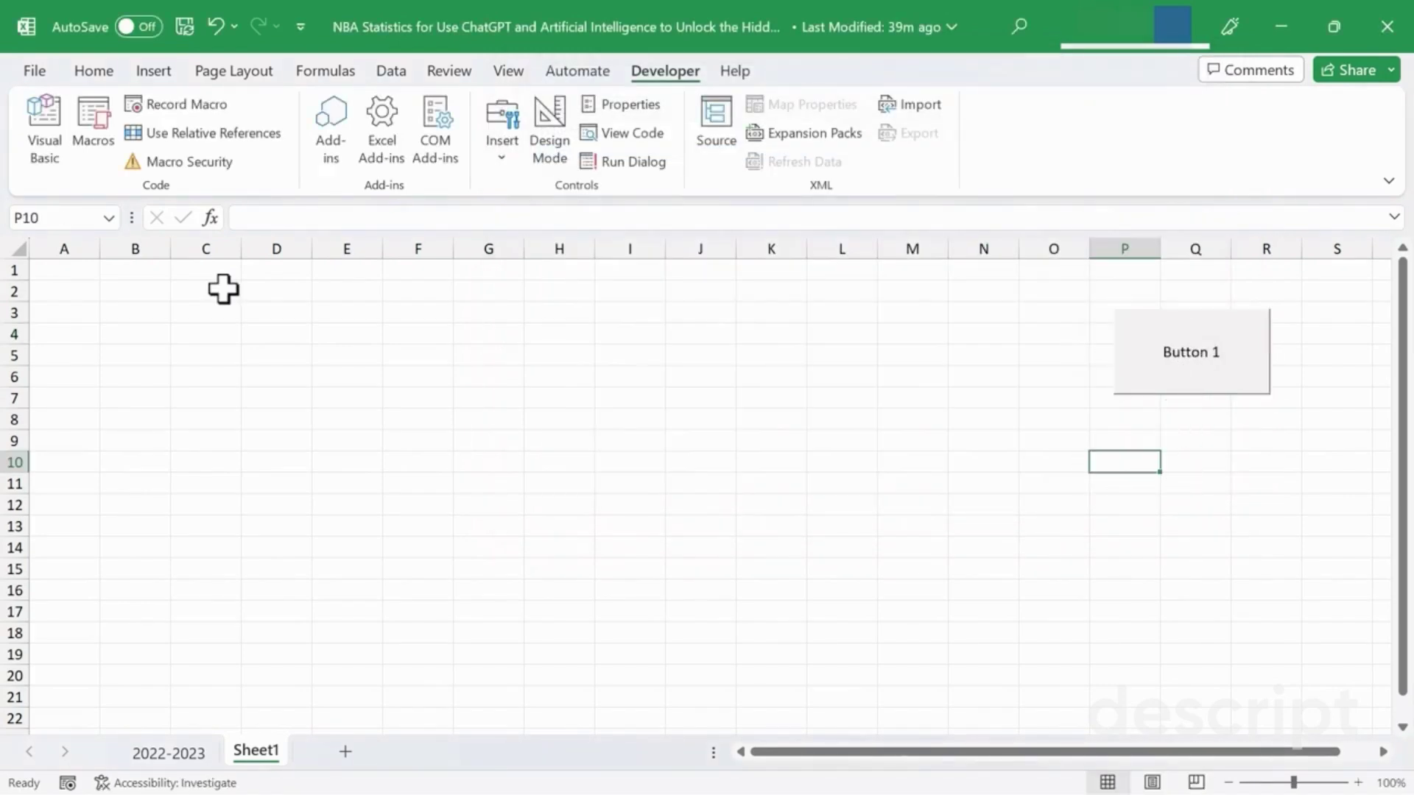
# - Use the button to place gold stars in C2, E3 and K2, then select M12 and K15
pyautogui.click(223, 293)
pyautogui.click(1197, 372)
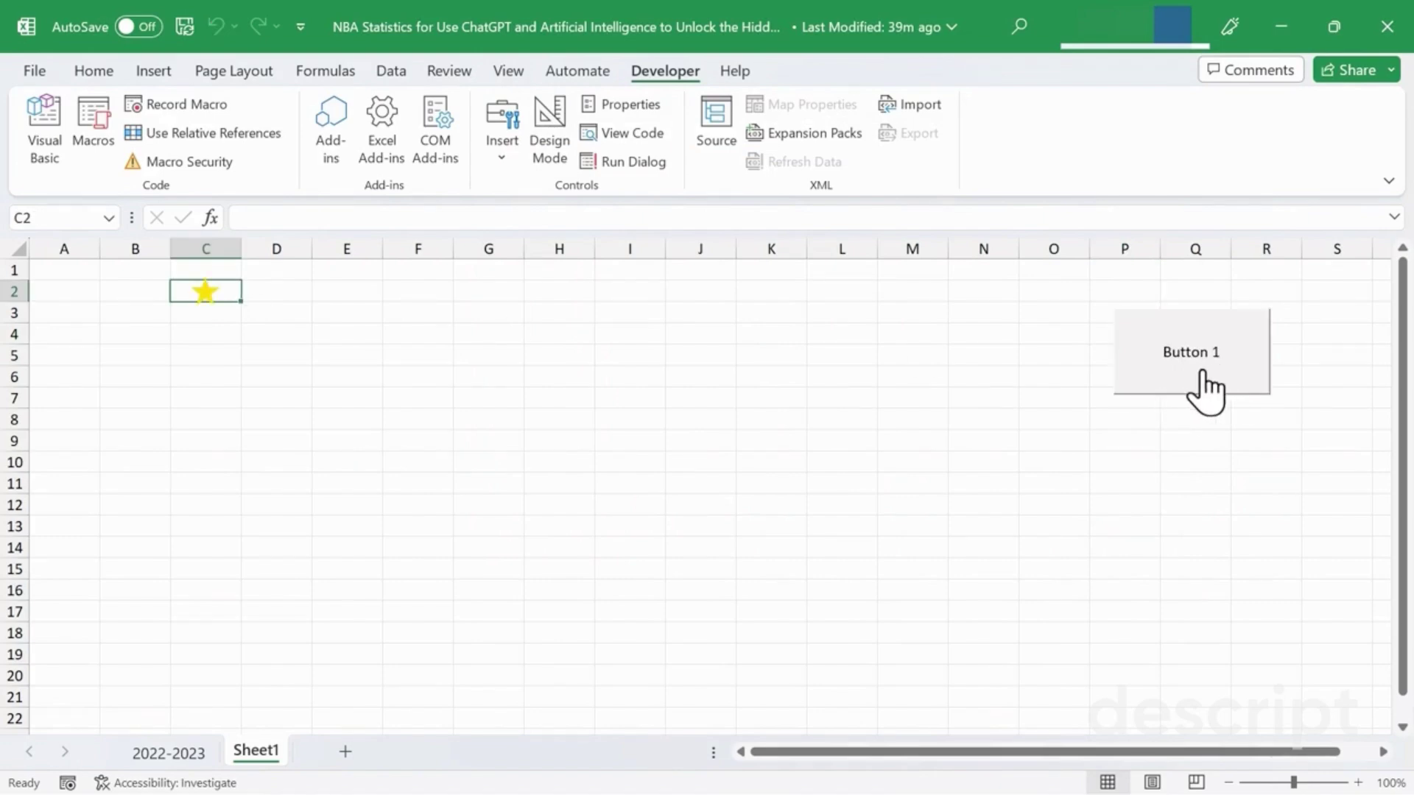
pyautogui.click(351, 316)
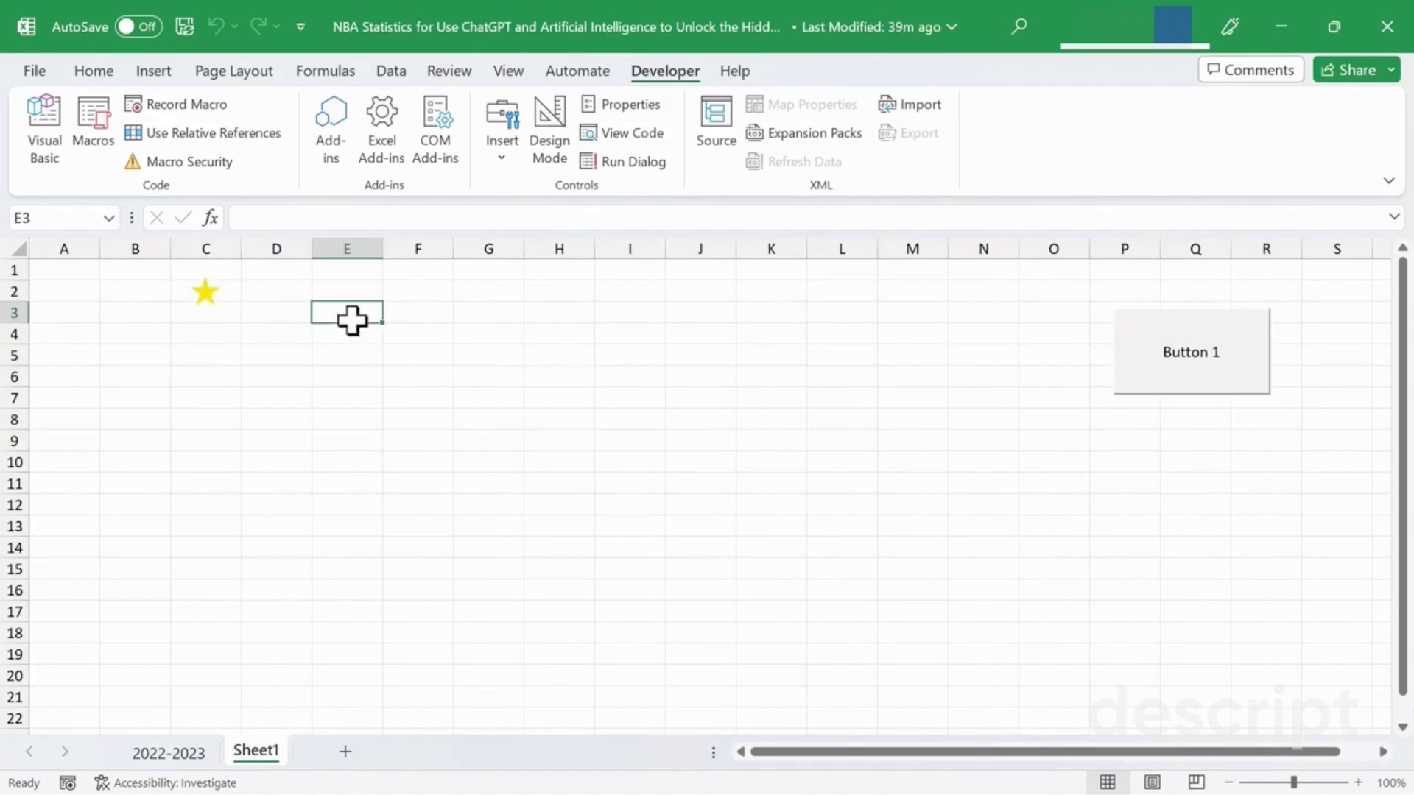
pyautogui.click(1228, 382)
pyautogui.click(786, 294)
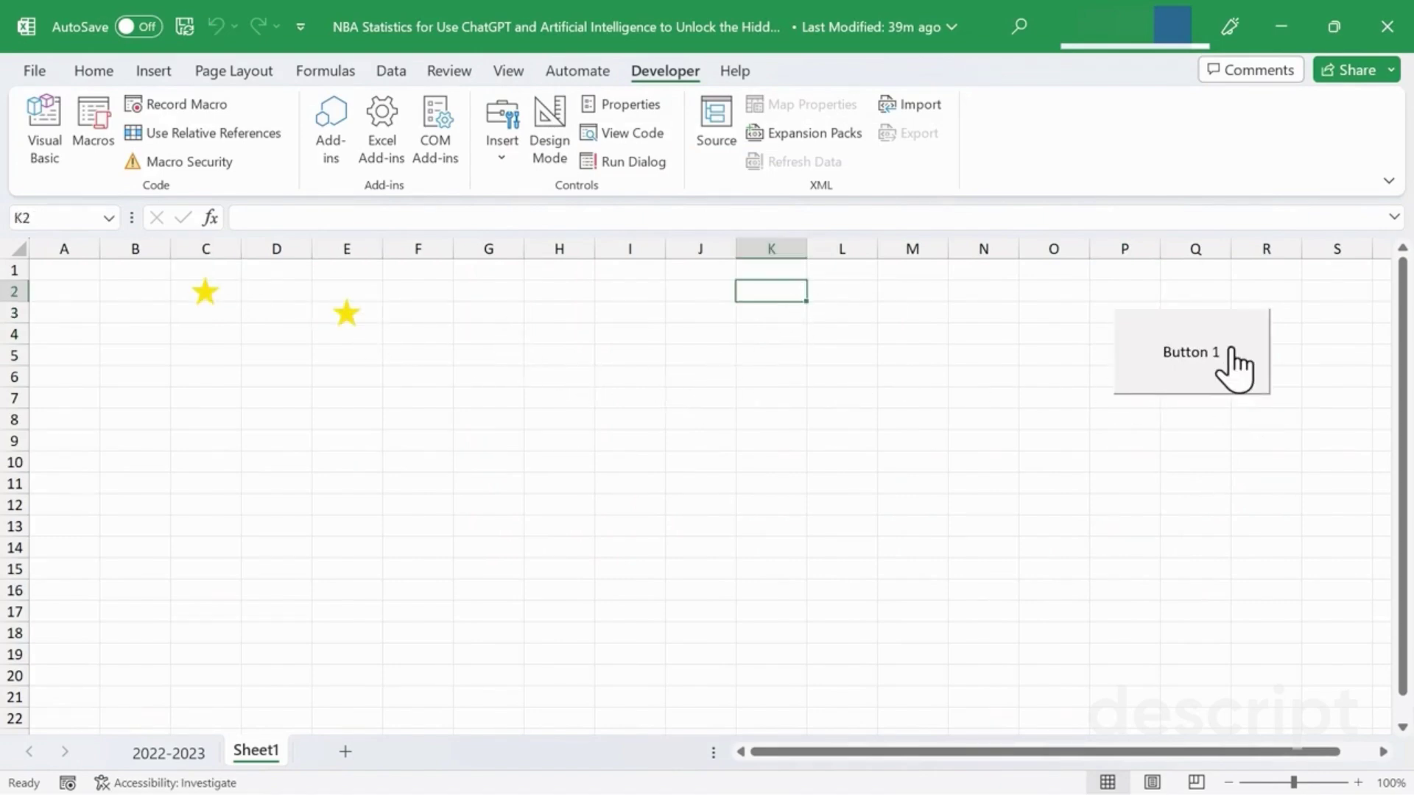
pyautogui.click(1231, 369)
pyautogui.click(889, 501)
pyautogui.click(739, 566)
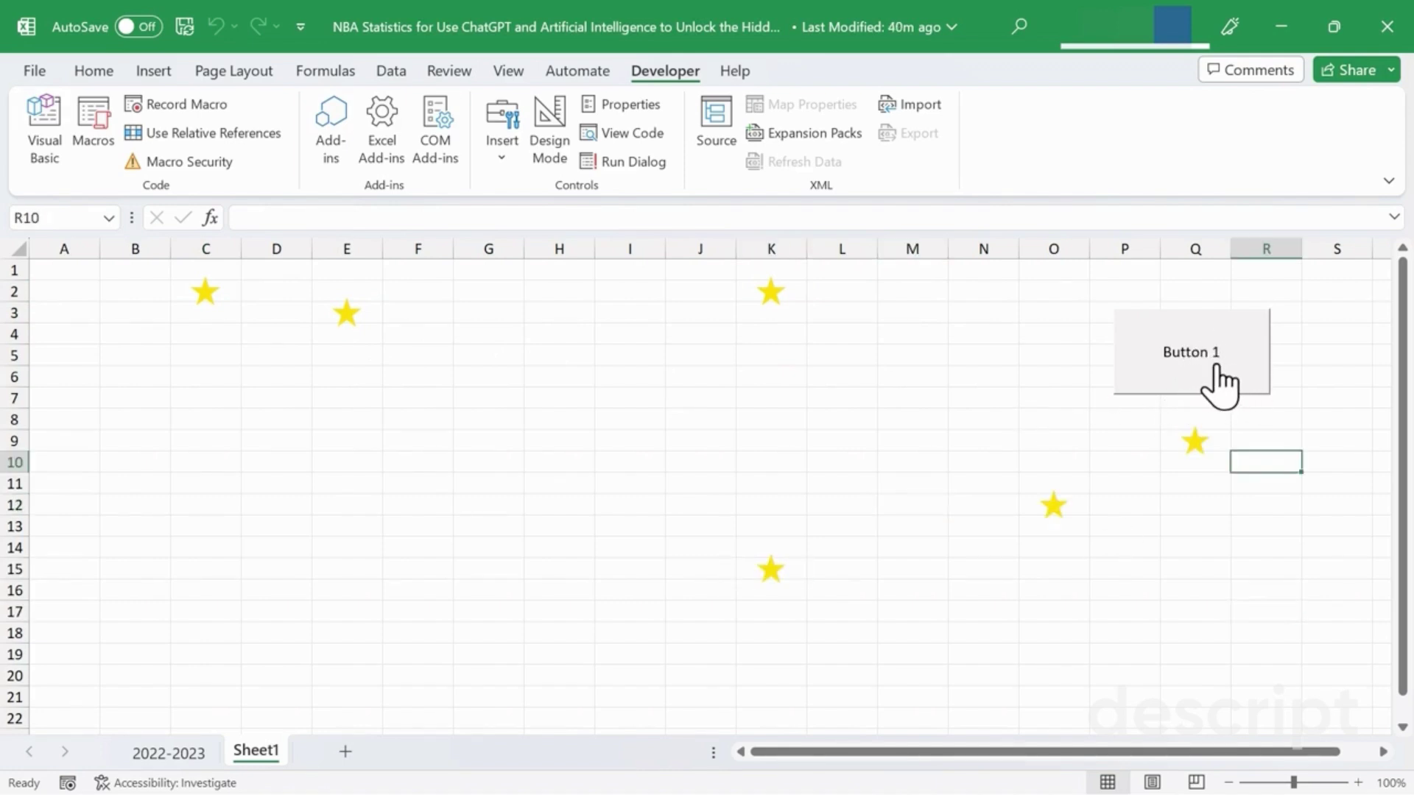
# - Rename the Button 1 label to 'Gold Star'
pyautogui.keyDown('ctrl'); pyautogui.click(1216, 363); pyautogui.keyUp('ctrl')
pyautogui.rightClick(1229, 371)
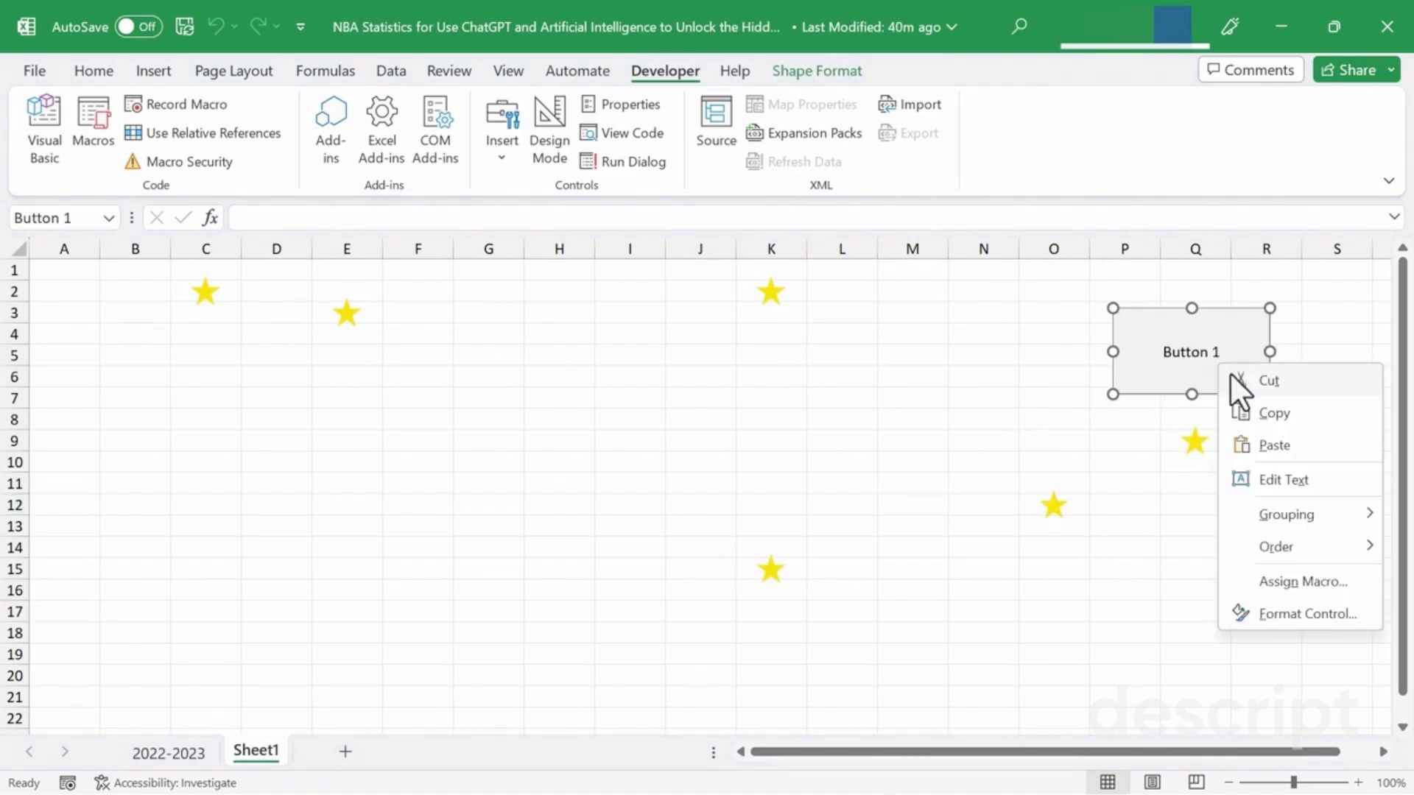
pyautogui.click(1290, 476)
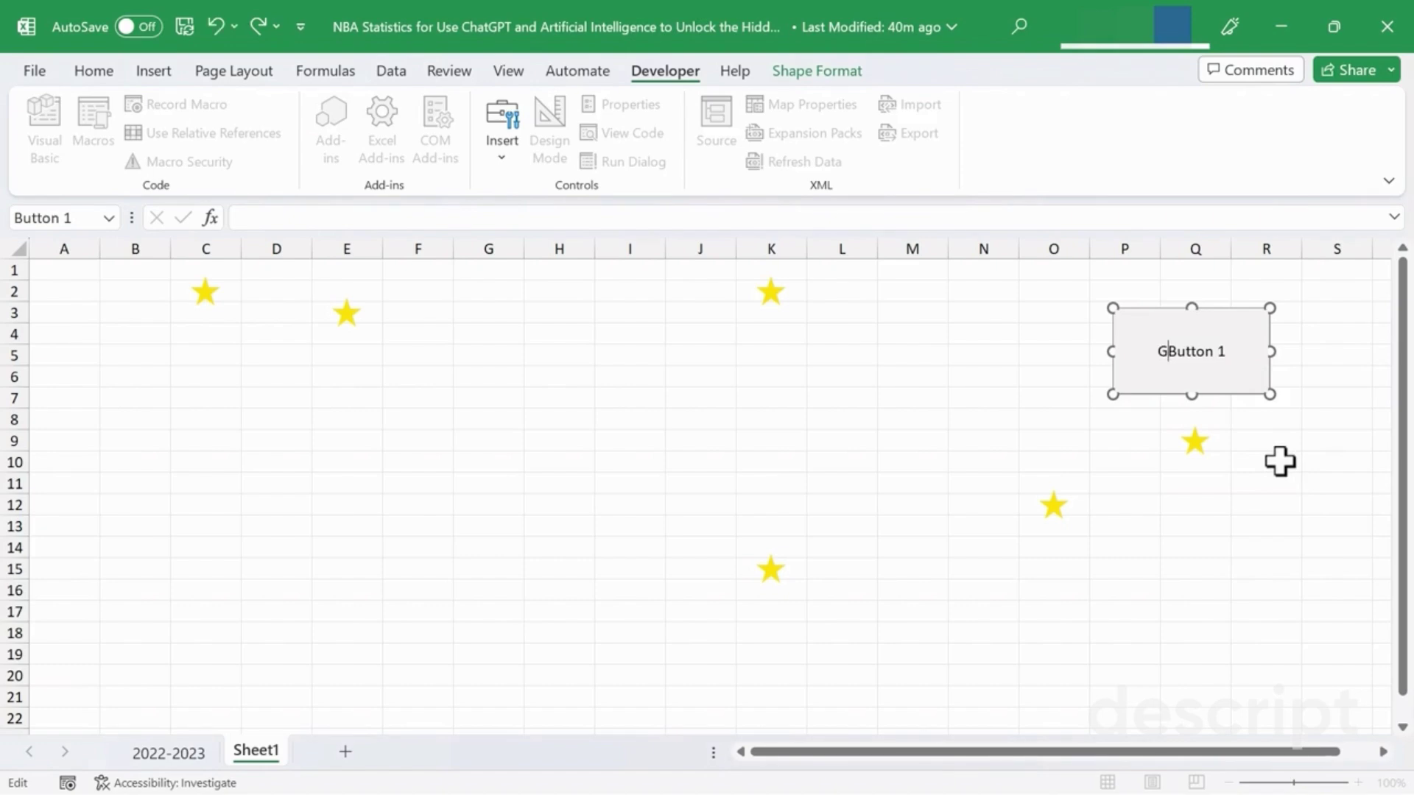
pyautogui.write('Gold Star')
pyautogui.press('End')
pyautogui.press('BackSpace')
pyautogui.press('BackSpace')
pyautogui.press('BackSpace')
pyautogui.press('BackSpace')
pyautogui.press('BackSpace')
pyautogui.press('BackSpace')
pyautogui.press('BackSpace')
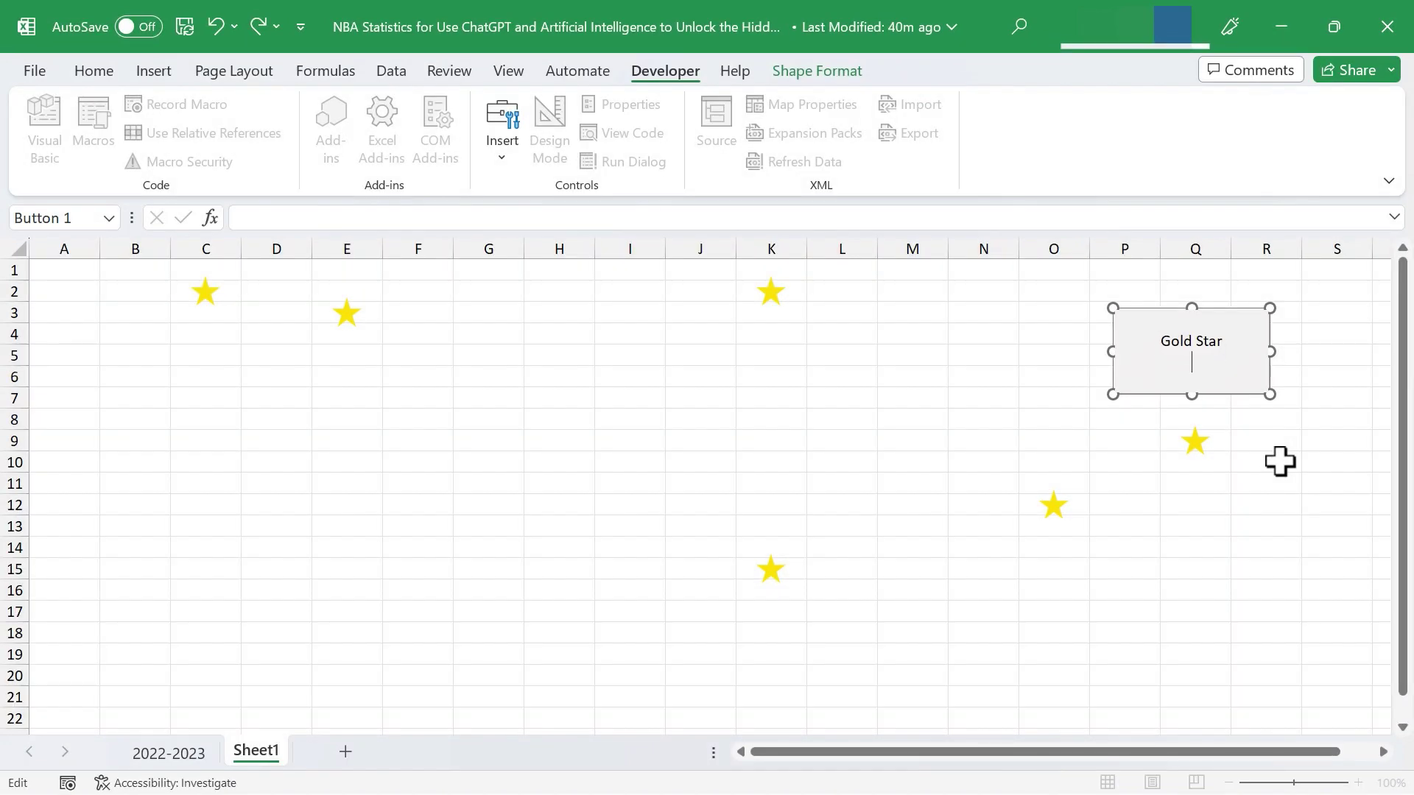
pyautogui.click(884, 420)
# - Place gold stars in I10, M6, J12, O9 and K6 with the Gold Star button
pyautogui.click(654, 467)
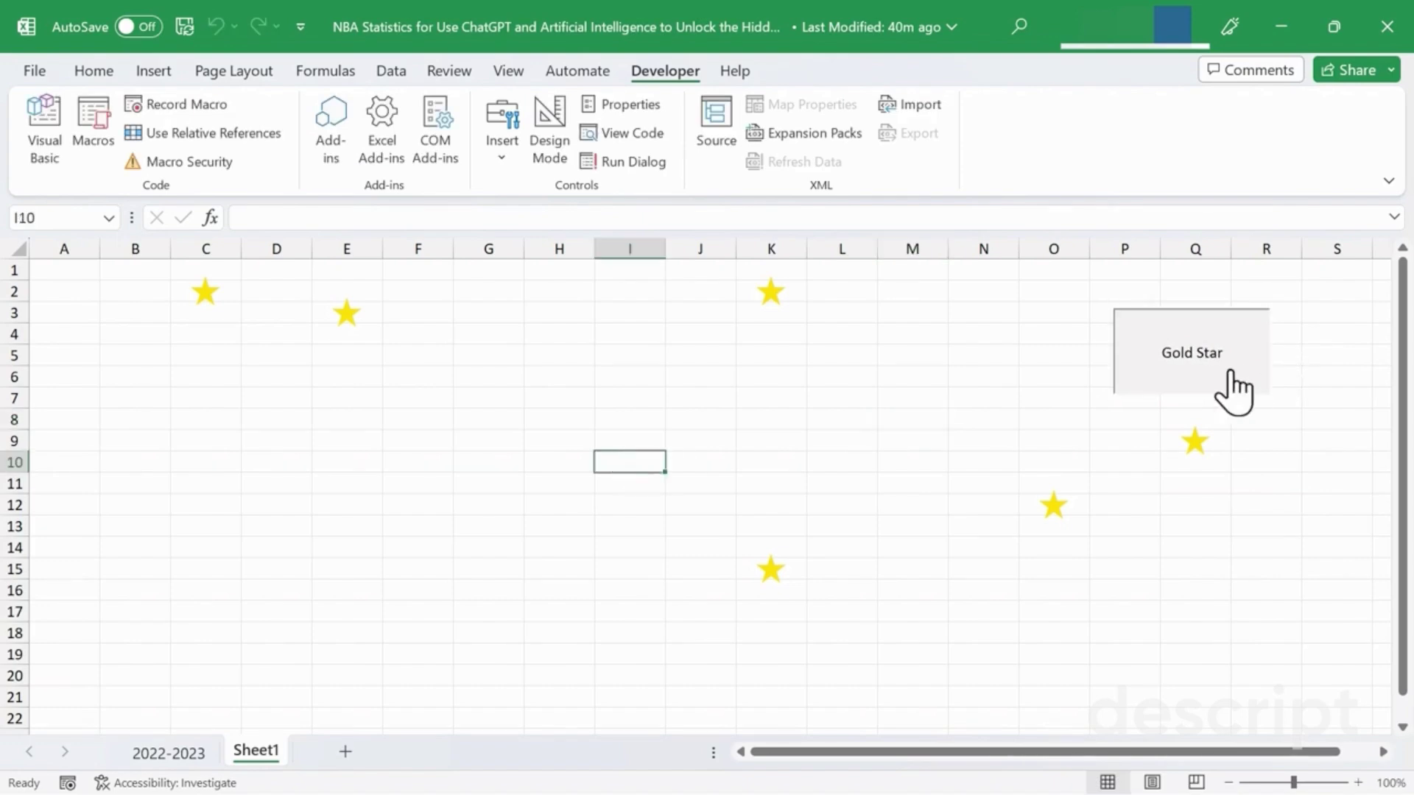
pyautogui.click(1179, 357)
pyautogui.click(1180, 363)
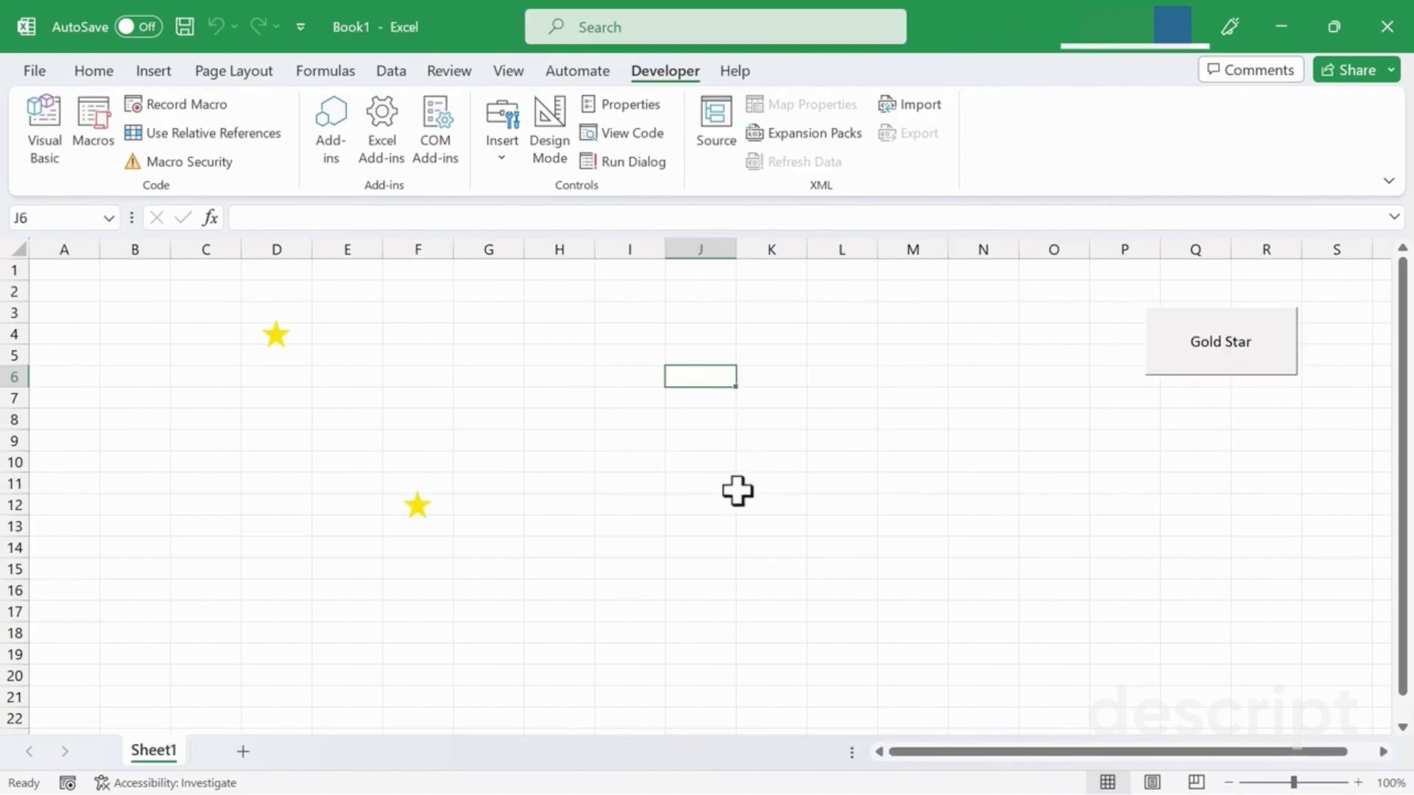
pyautogui.click(711, 506)
pyautogui.click(1219, 360)
pyautogui.click(776, 363)
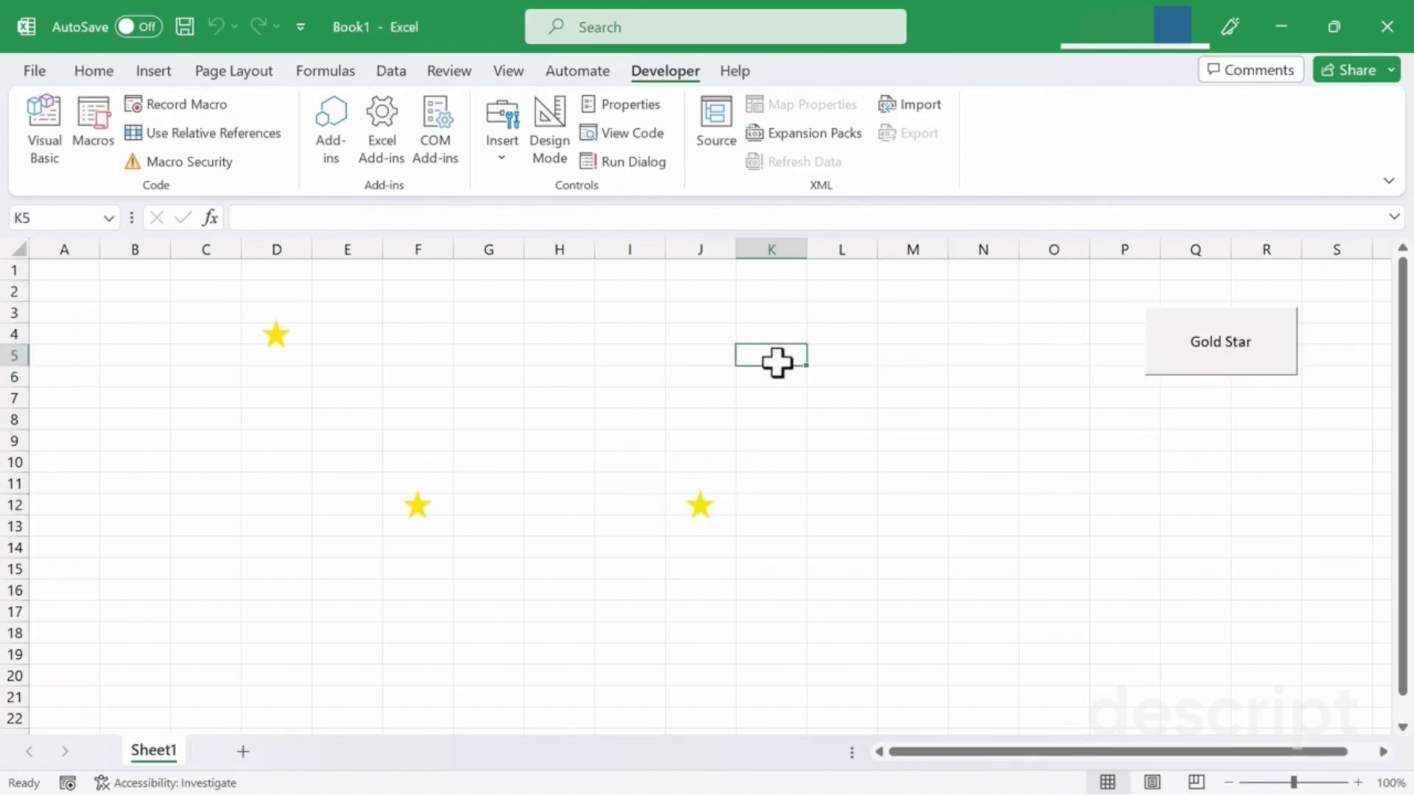
pyautogui.click(1024, 438)
pyautogui.click(1196, 370)
pyautogui.click(804, 367)
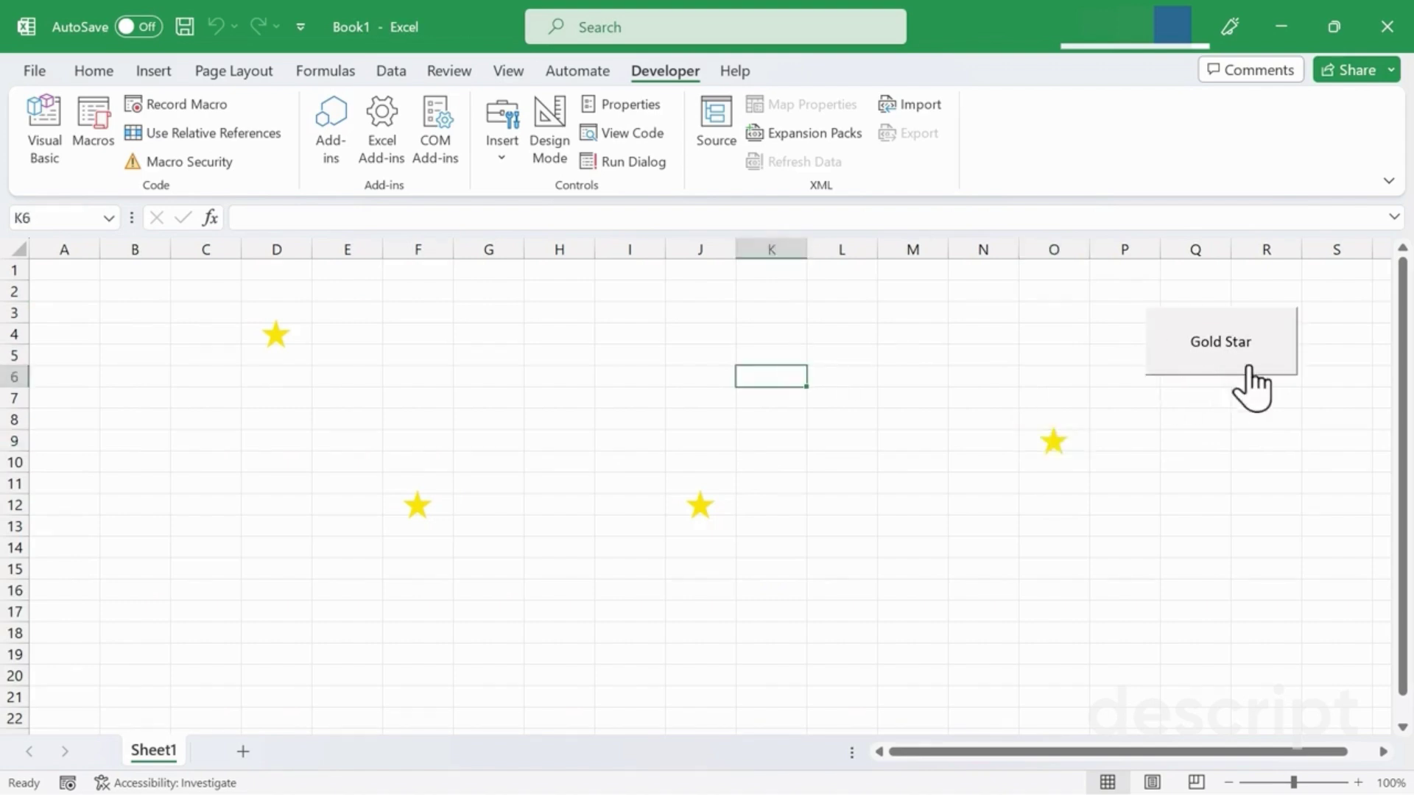
pyautogui.click(1230, 376)
pyautogui.click(999, 364)
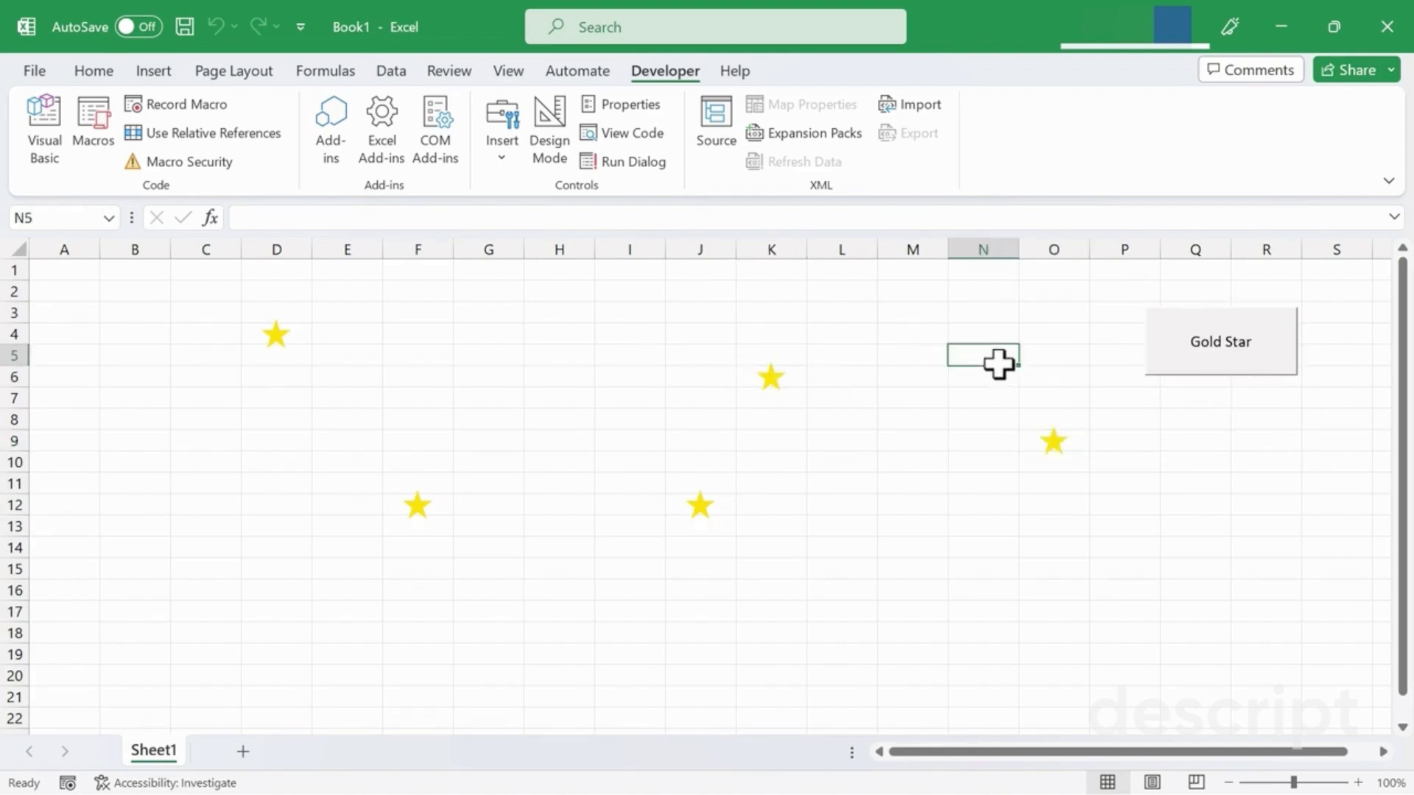
# - Save Book1 on this PC as an Excel Macro-Enabled Workbook (*.xlsm) named 'Macro Enabled'
pyautogui.click(34, 70)
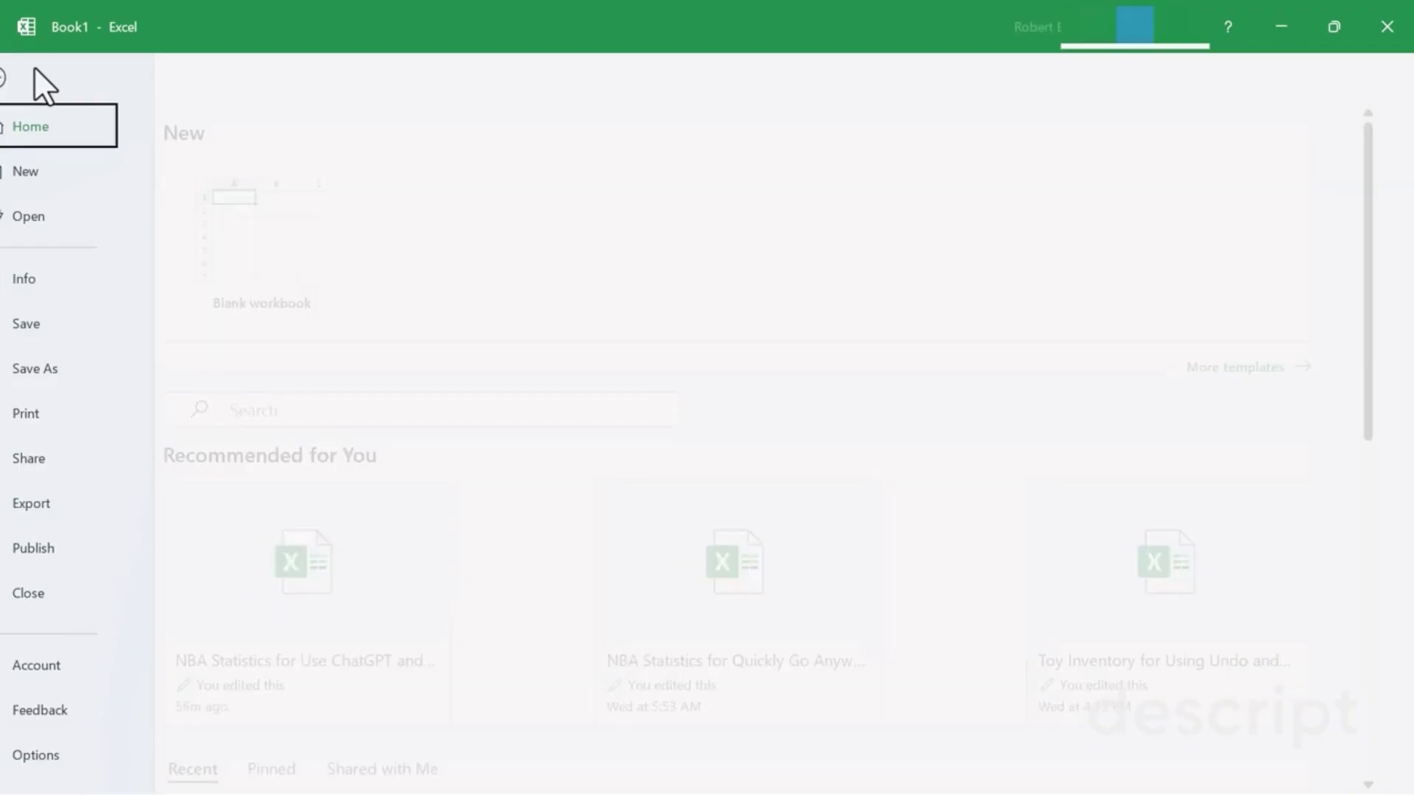
pyautogui.click(76, 372)
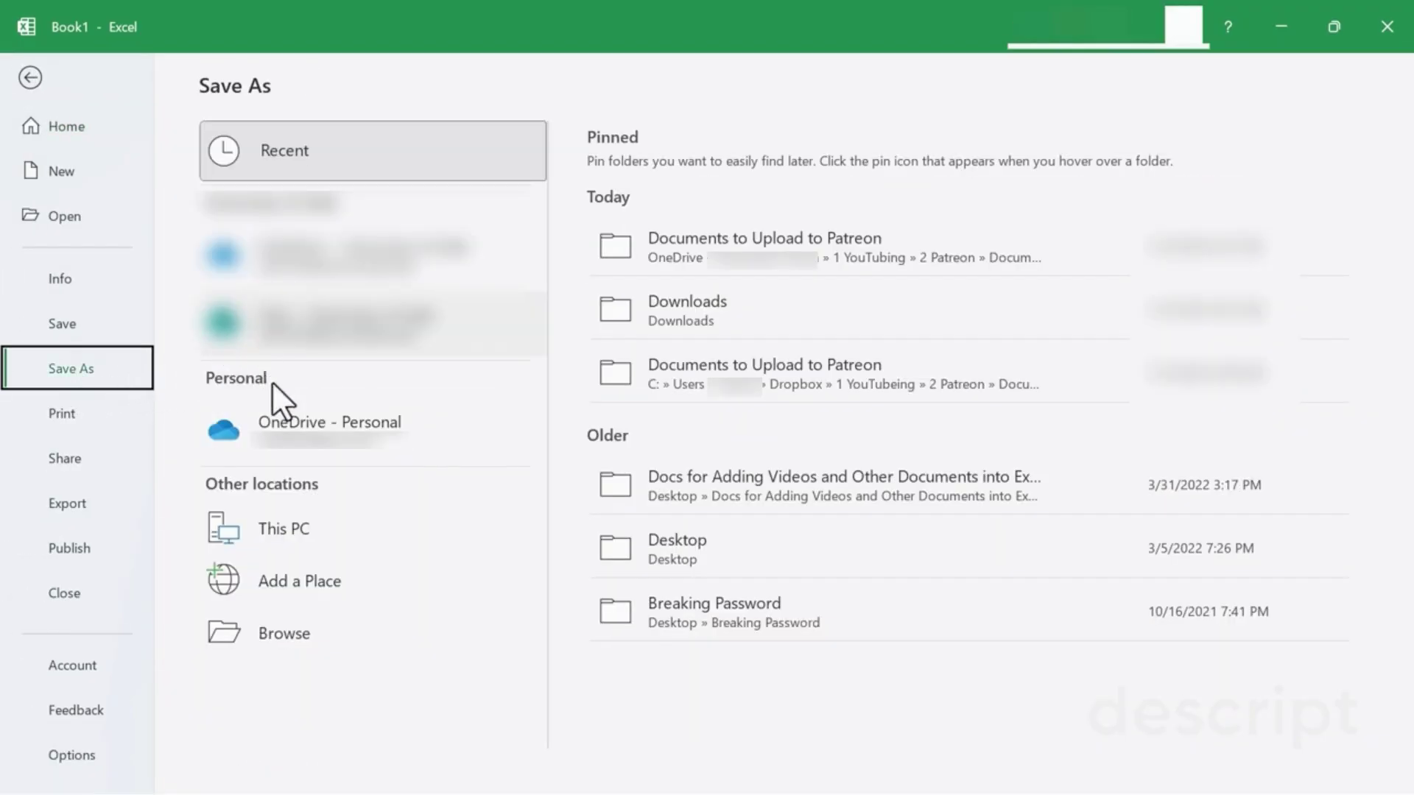
pyautogui.click(287, 529)
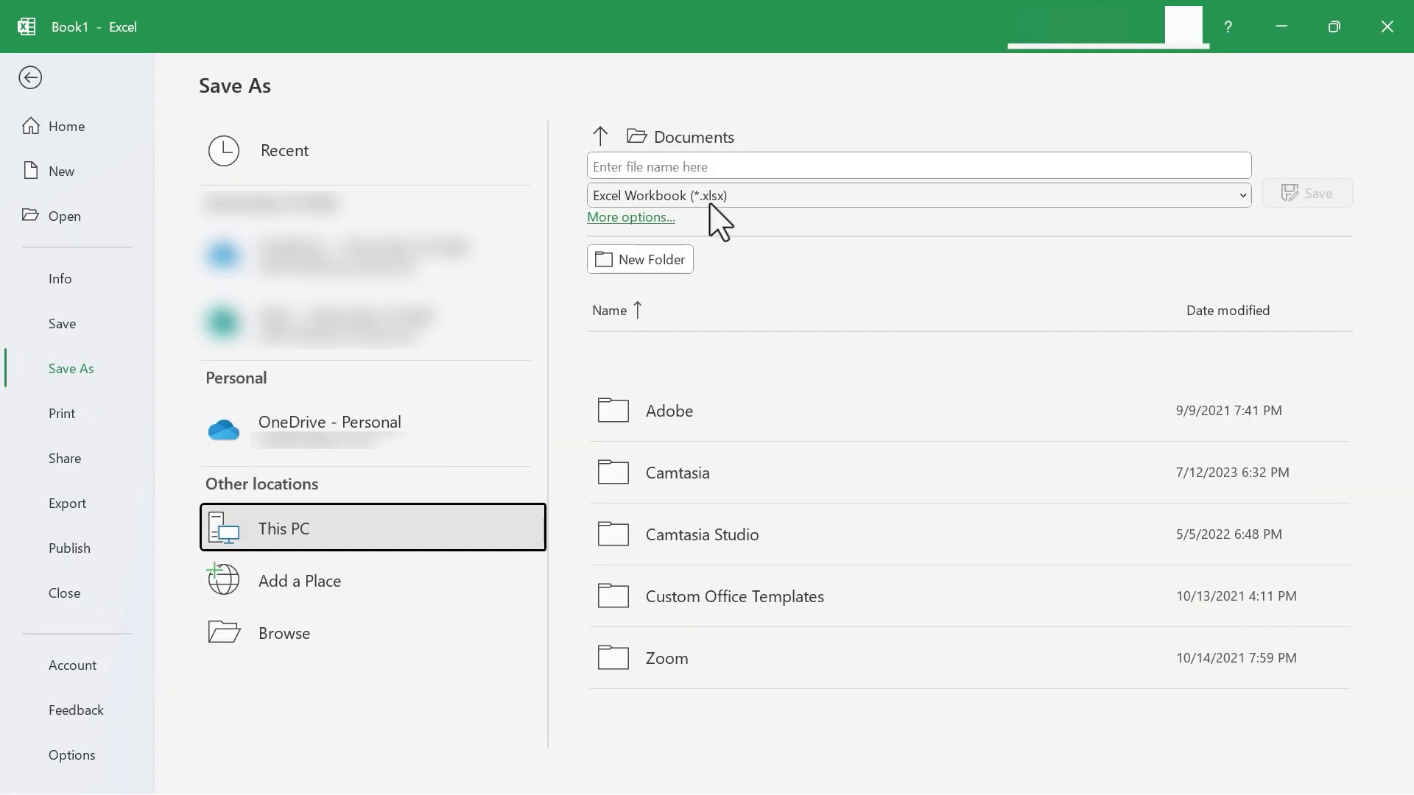
pyautogui.click(1244, 196)
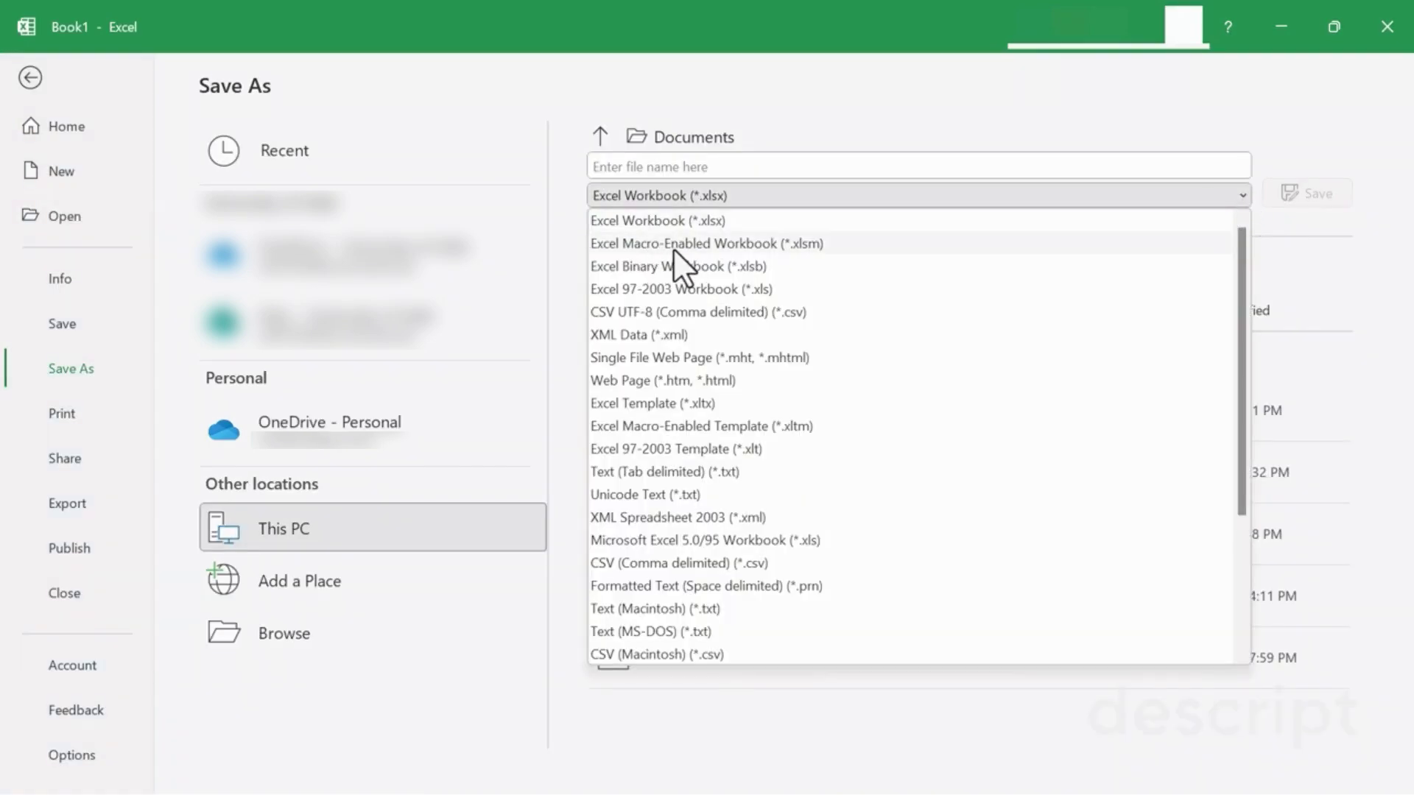
pyautogui.click(805, 245)
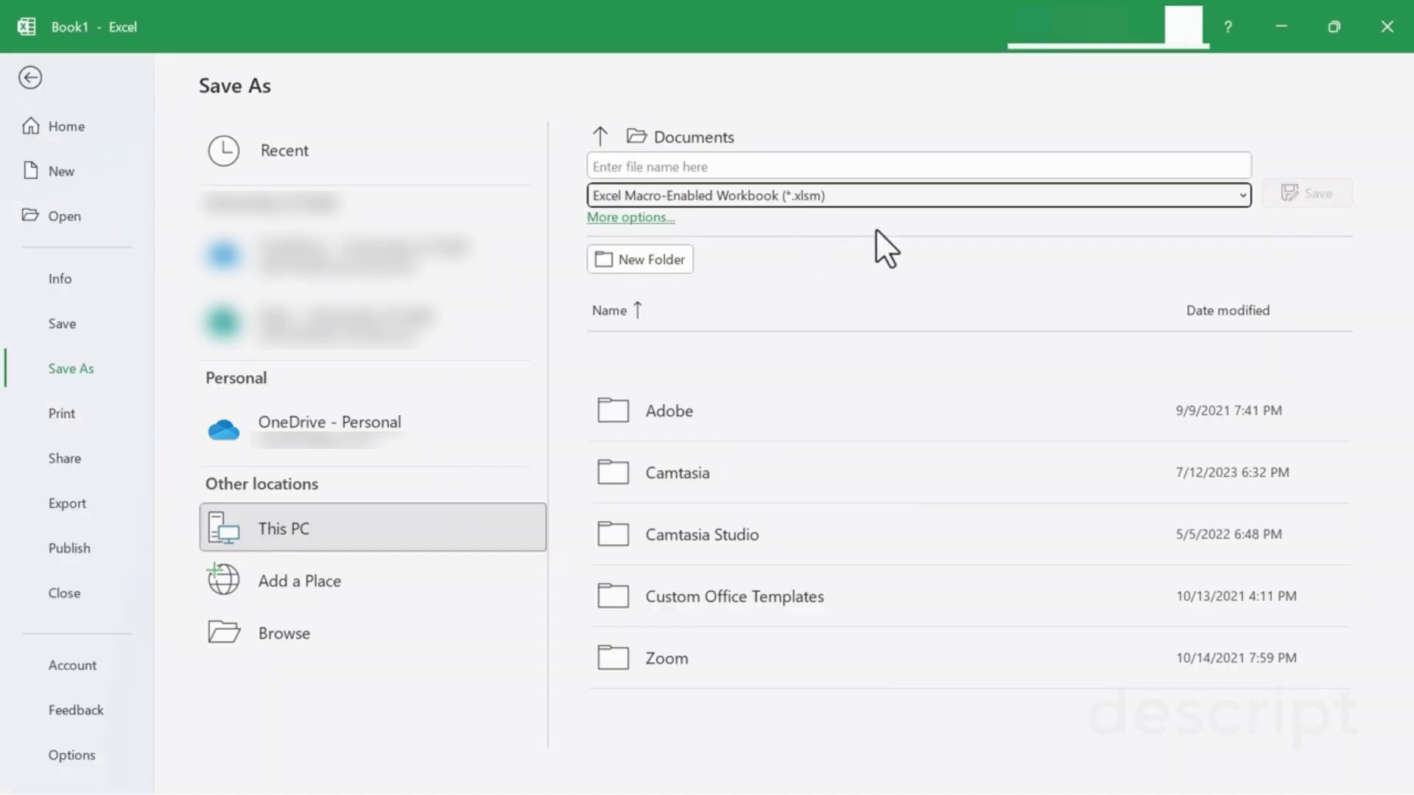
pyautogui.click(721, 167)
pyautogui.write('Macro Enabled')
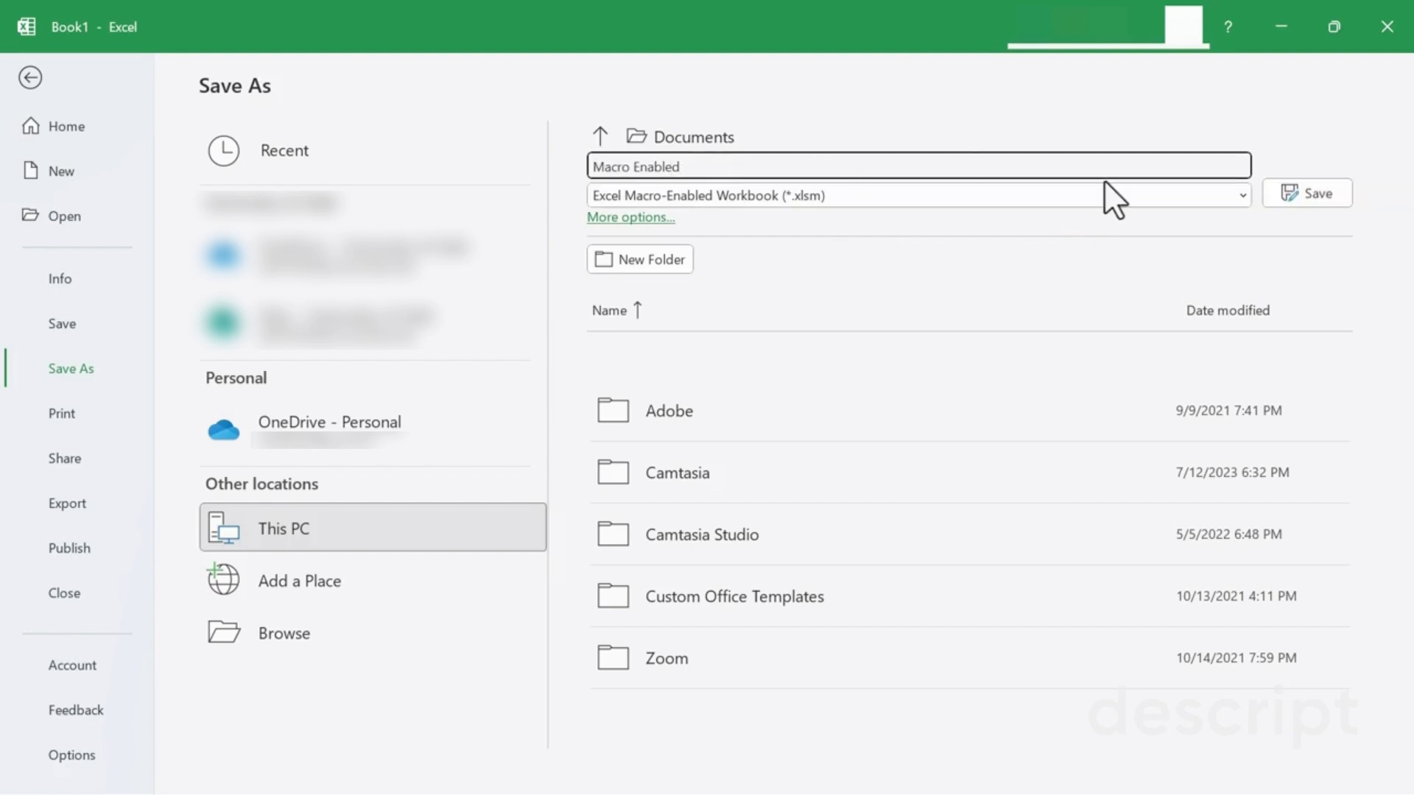
pyautogui.click(1309, 195)
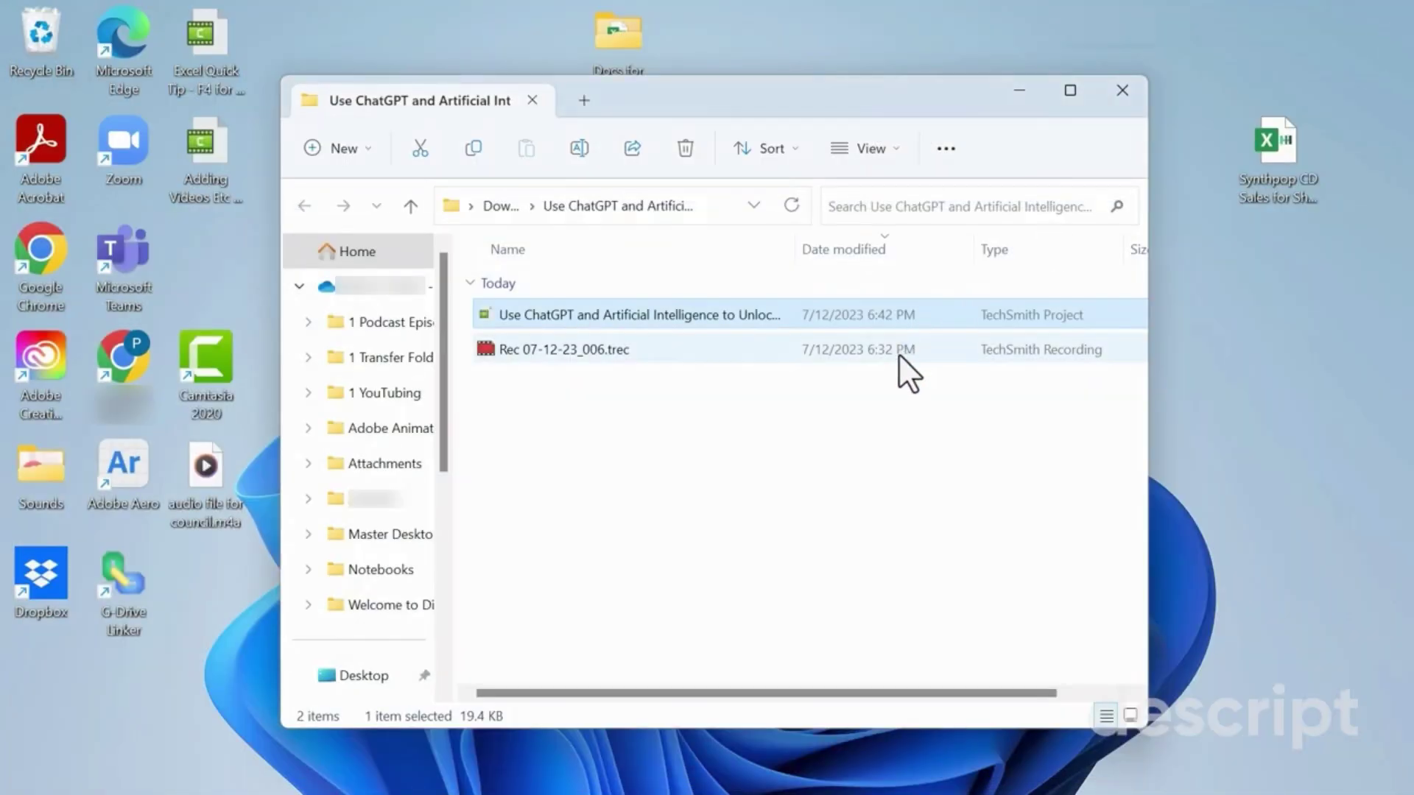
# - Reopen Macro Enabled.xlsm in Excel and enable its macro content
pyautogui.click(1122, 89)
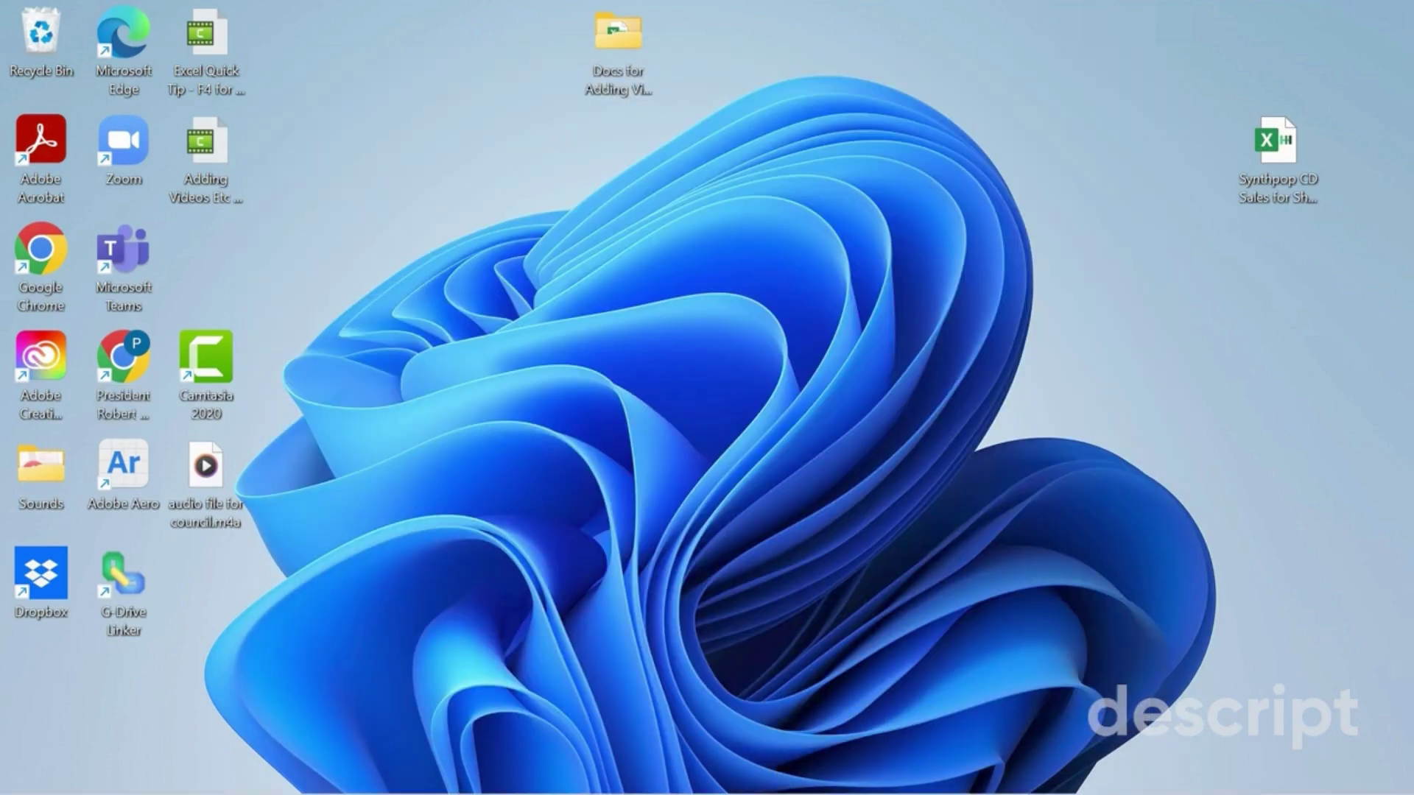
pyautogui.click(769, 769)
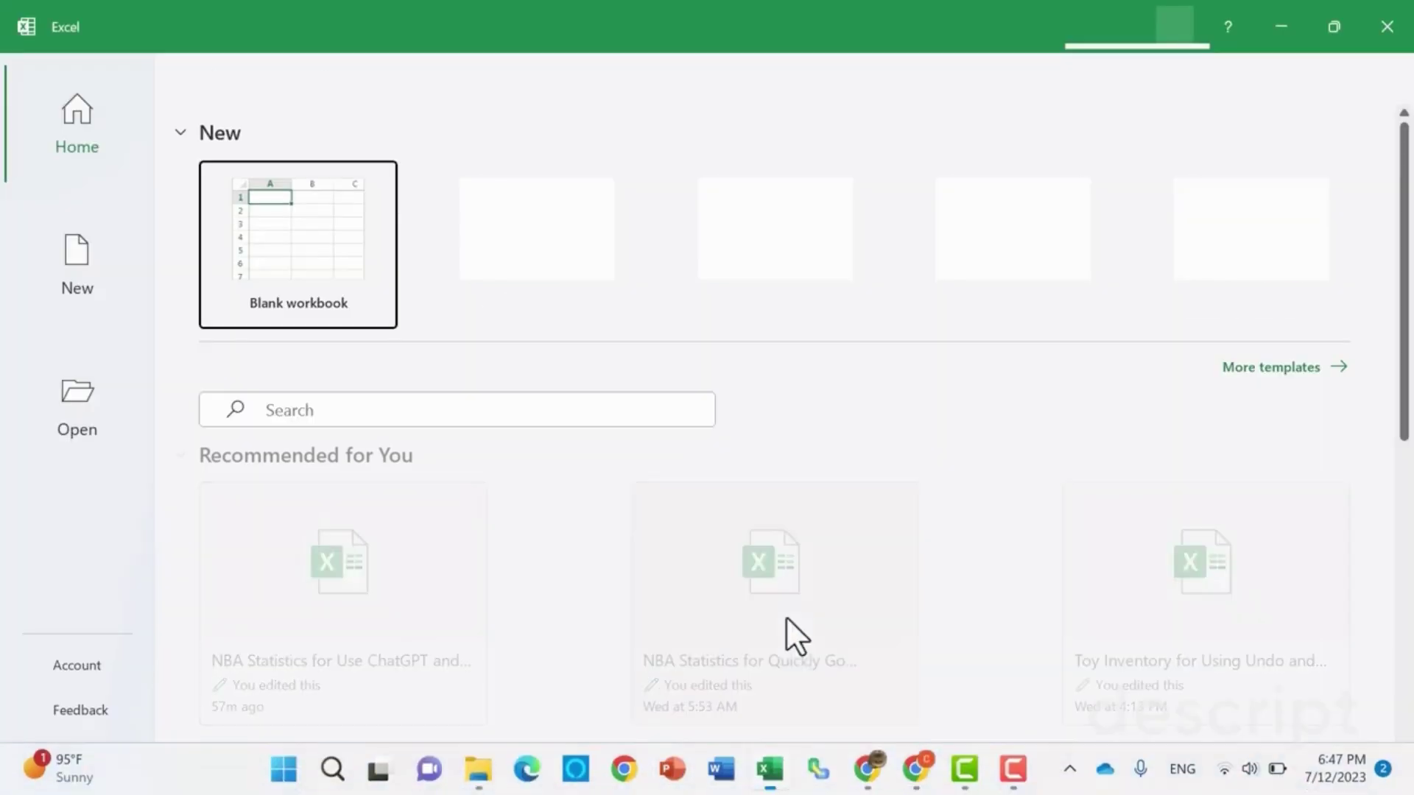
pyautogui.click(80, 409)
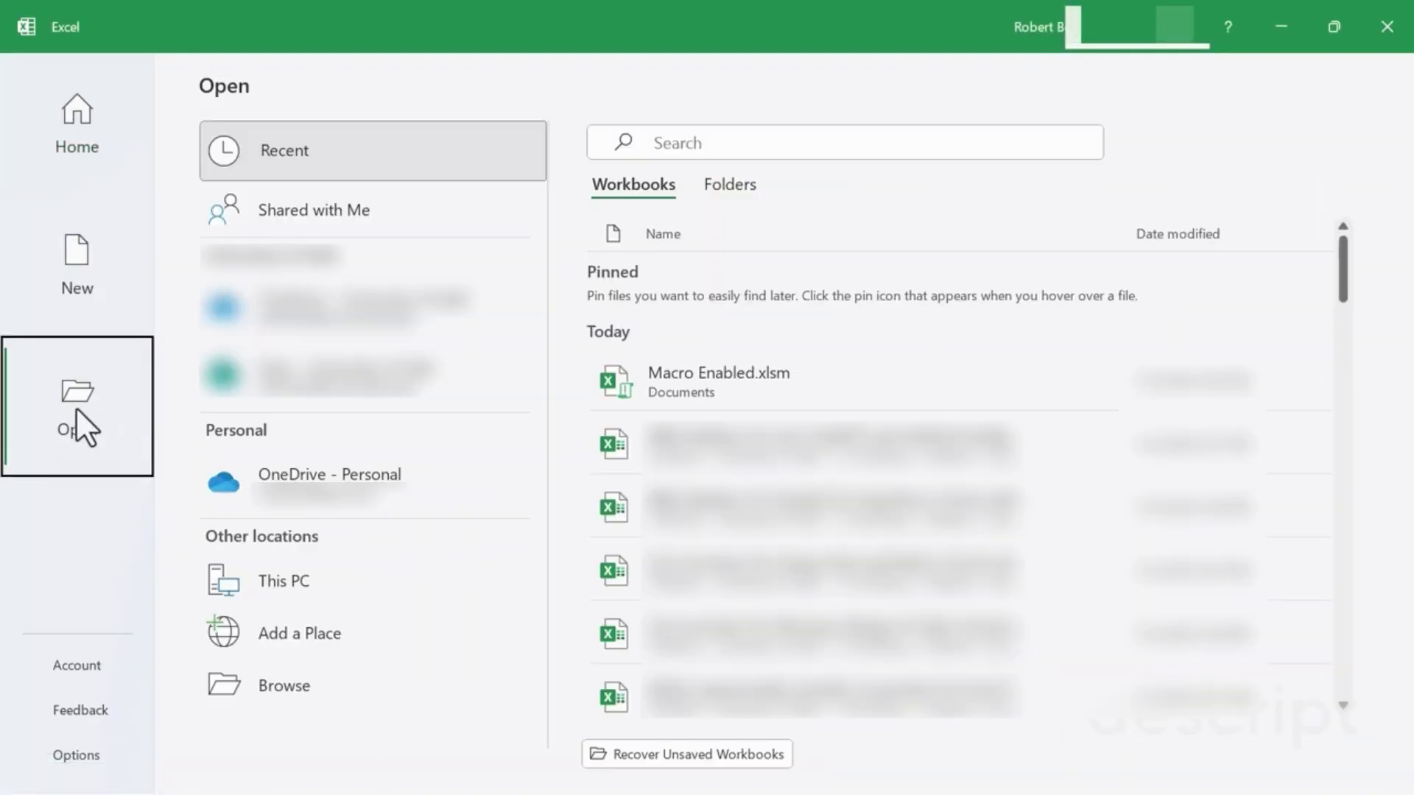
pyautogui.click(728, 377)
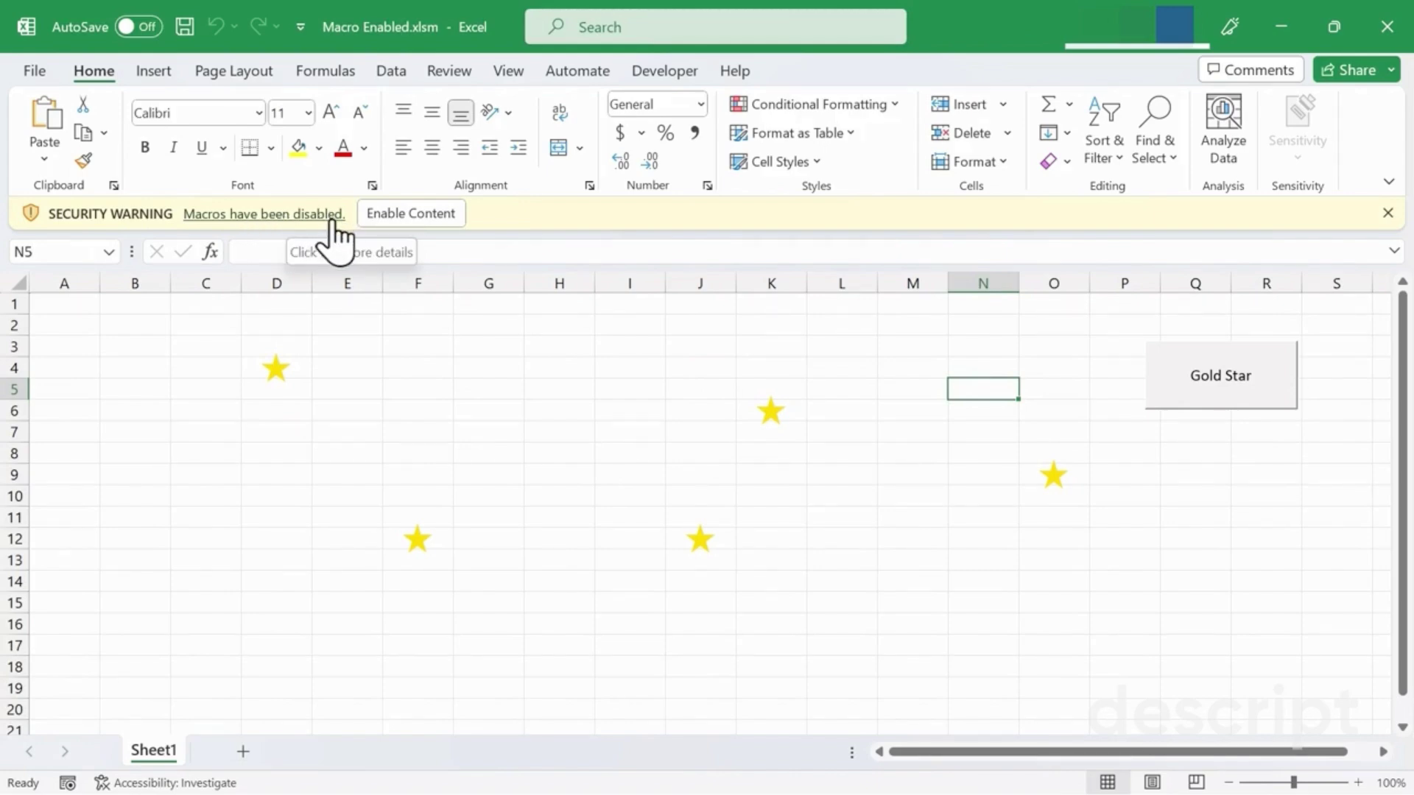
pyautogui.click(407, 214)
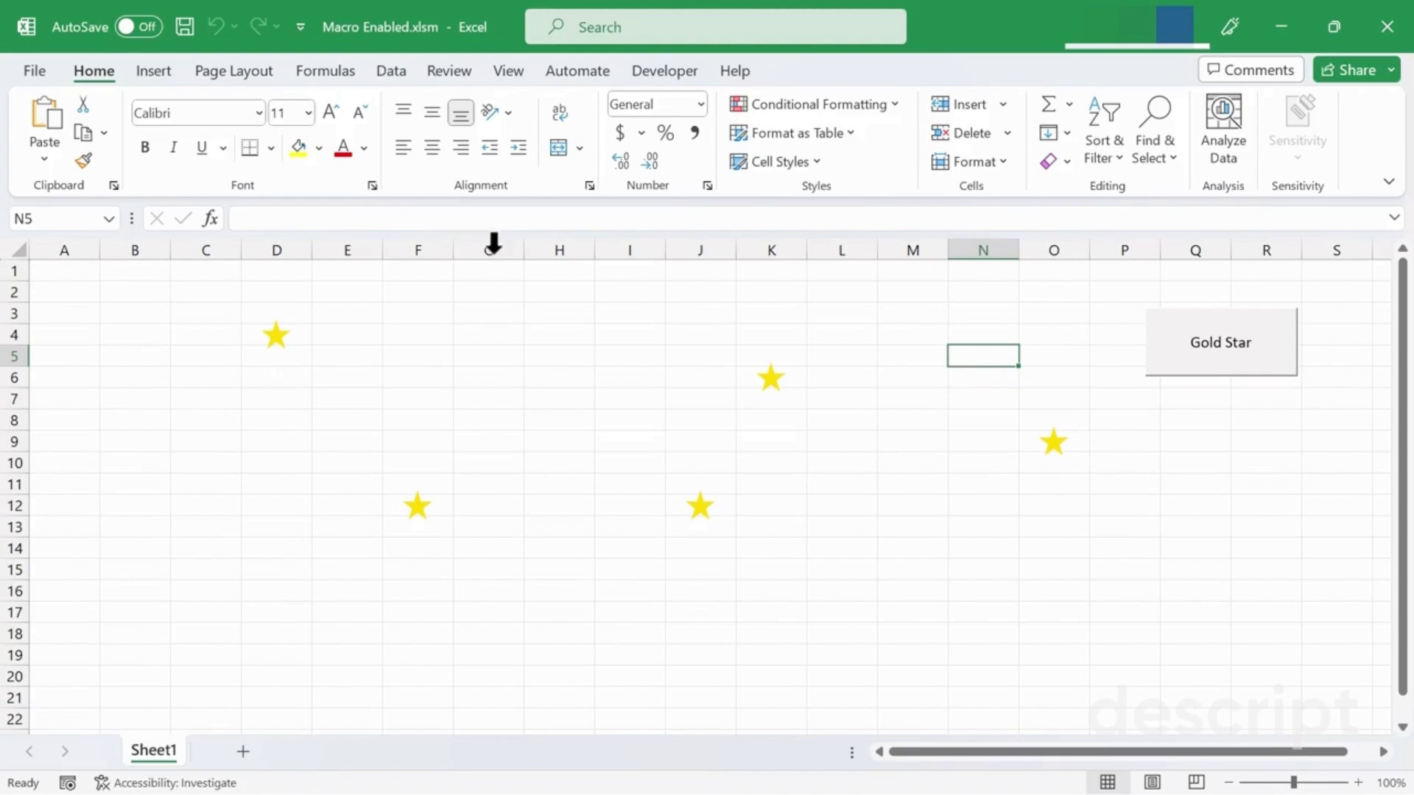
# - Add gold stars to N11, P5, J4 and H2 with the Gold Star button
pyautogui.click(993, 483)
pyautogui.click(1253, 363)
pyautogui.click(1097, 356)
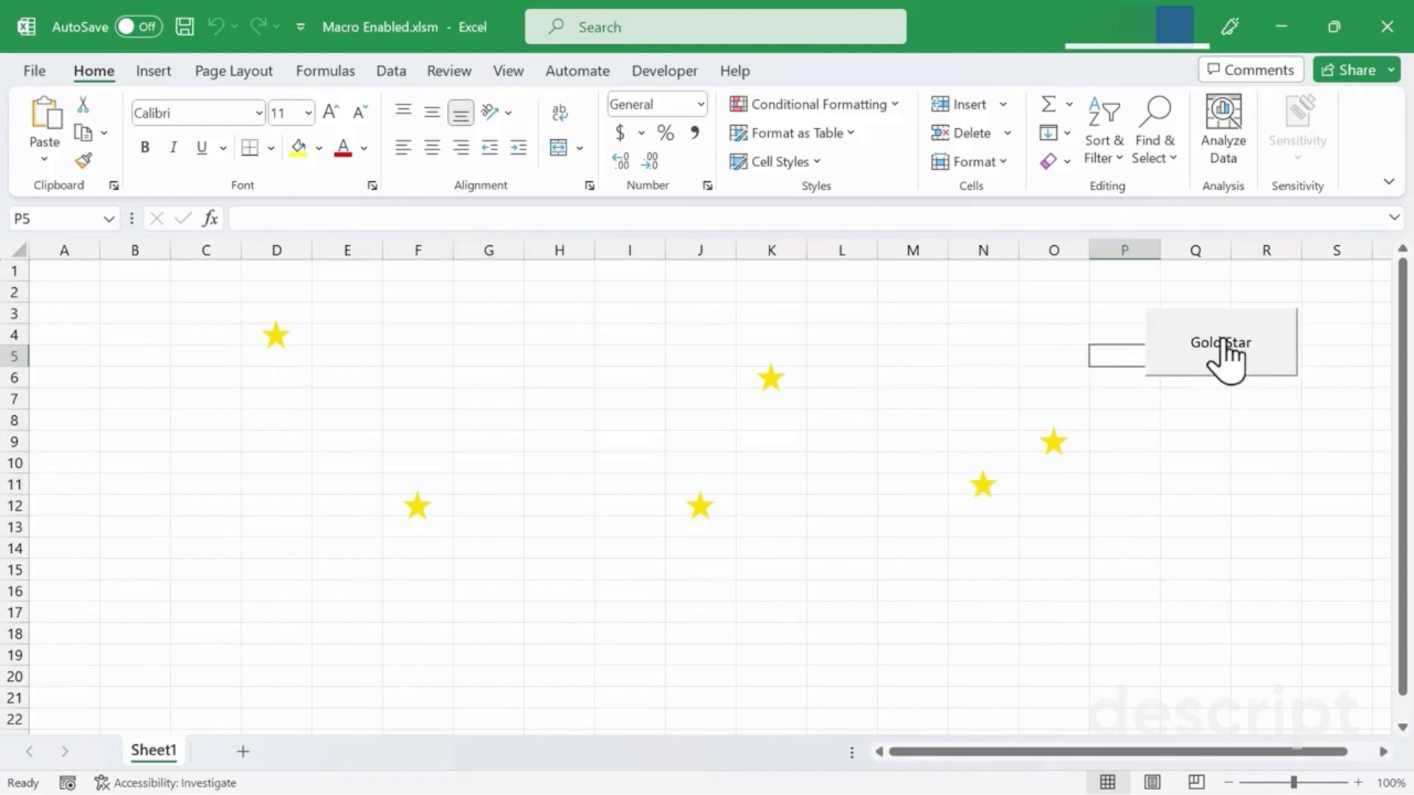
pyautogui.click(1228, 357)
pyautogui.click(914, 335)
pyautogui.click(766, 317)
pyautogui.click(689, 333)
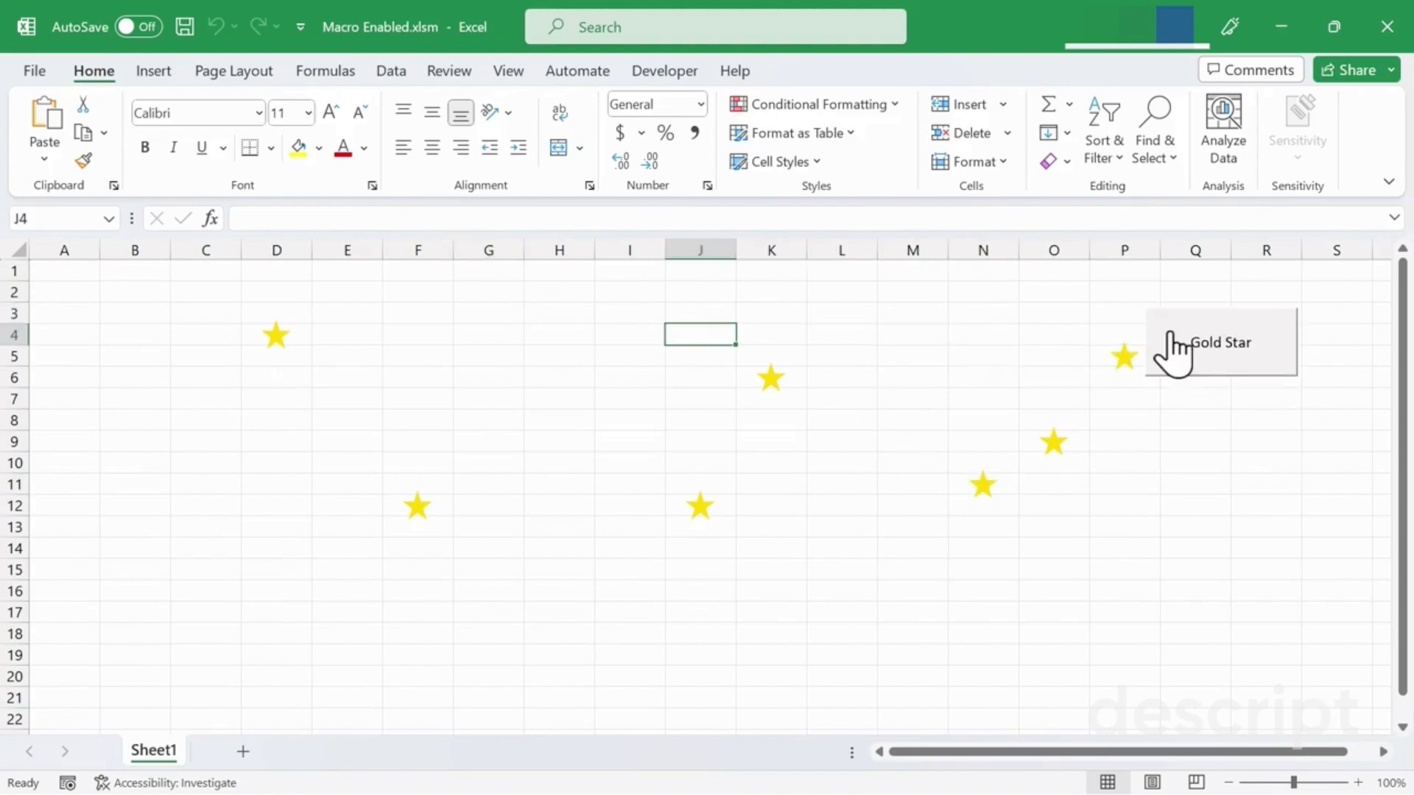
pyautogui.click(1217, 357)
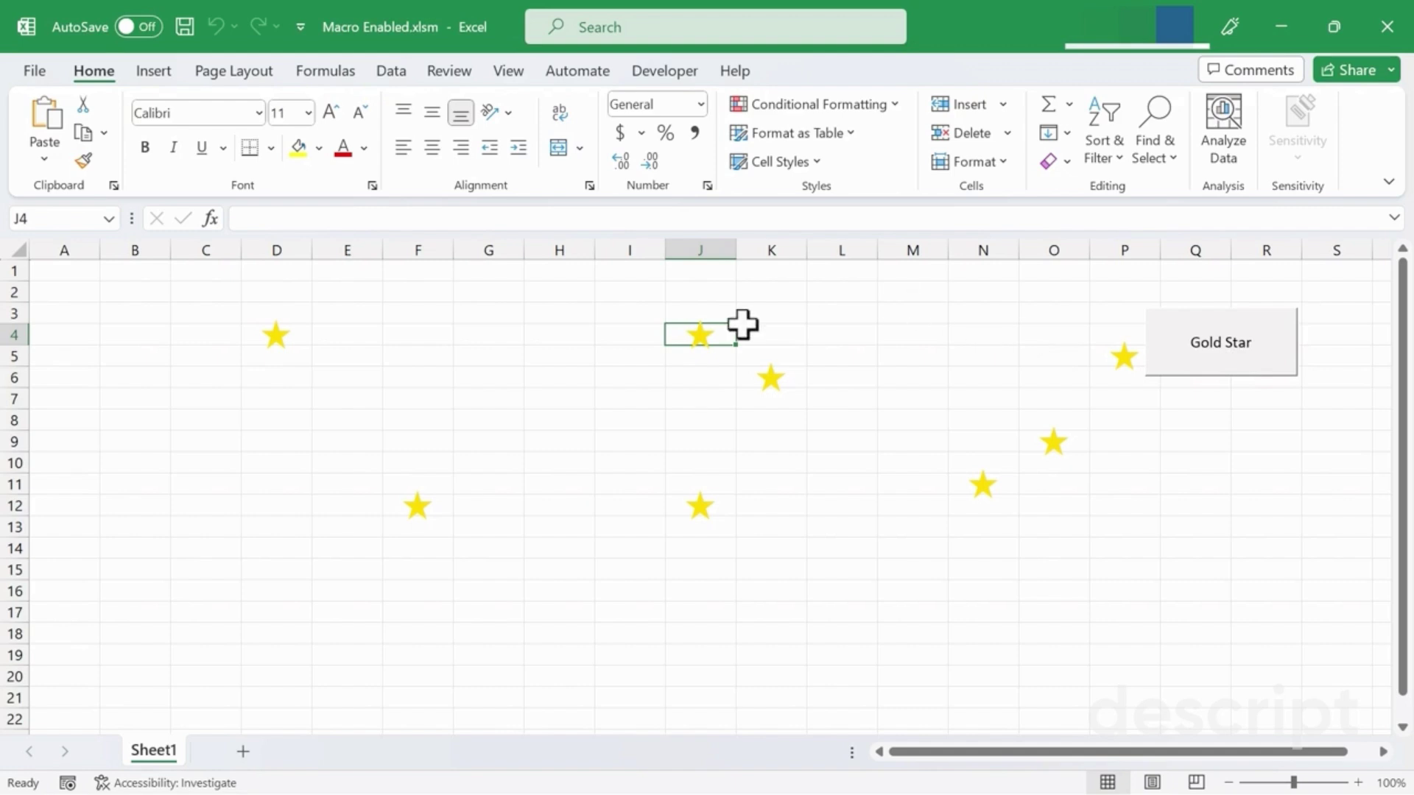
pyautogui.click(562, 295)
pyautogui.click(1266, 372)
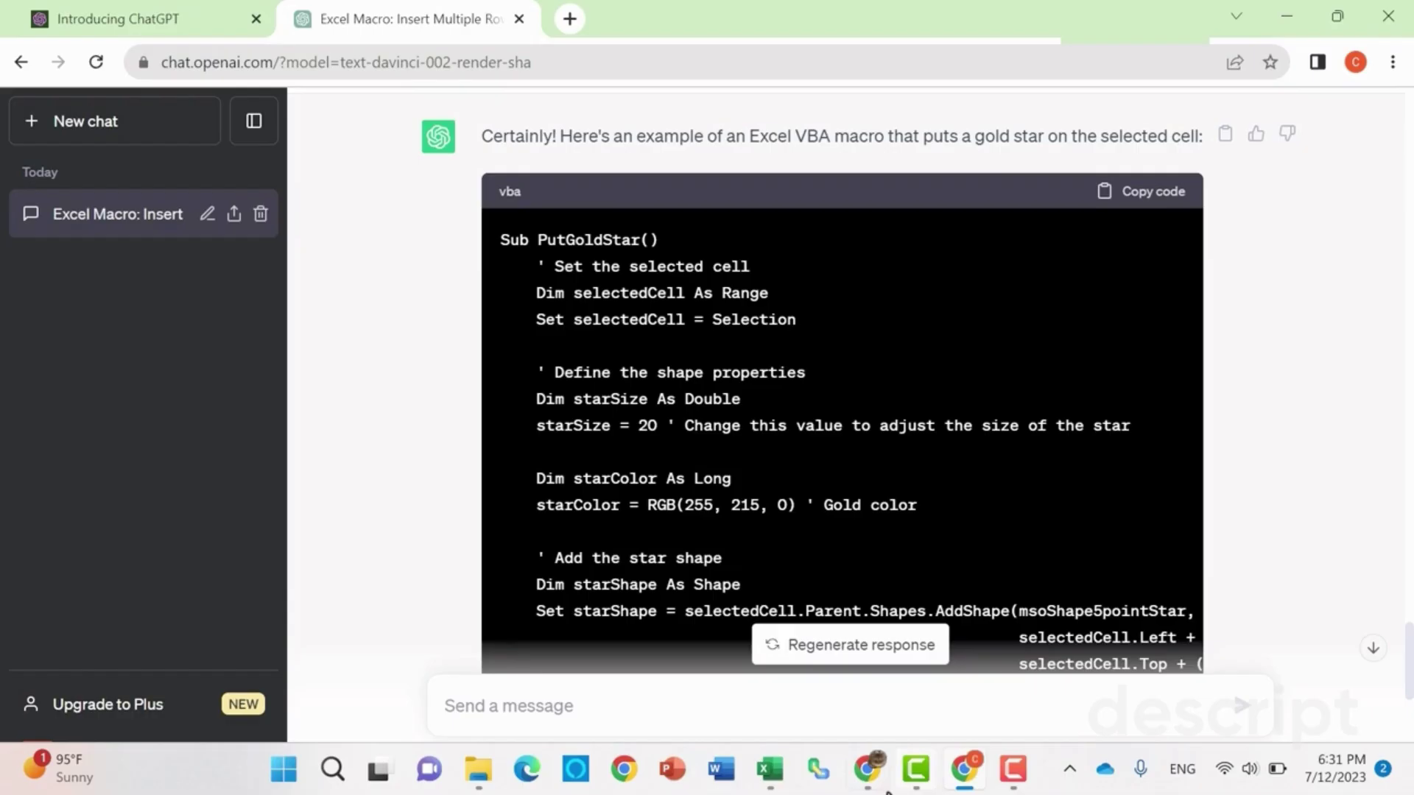
# - Bring the NBA Statistics Excel window to the front from the taskbar previews
pyautogui.moveTo(772, 783)
pyautogui.moveTo(917, 774)
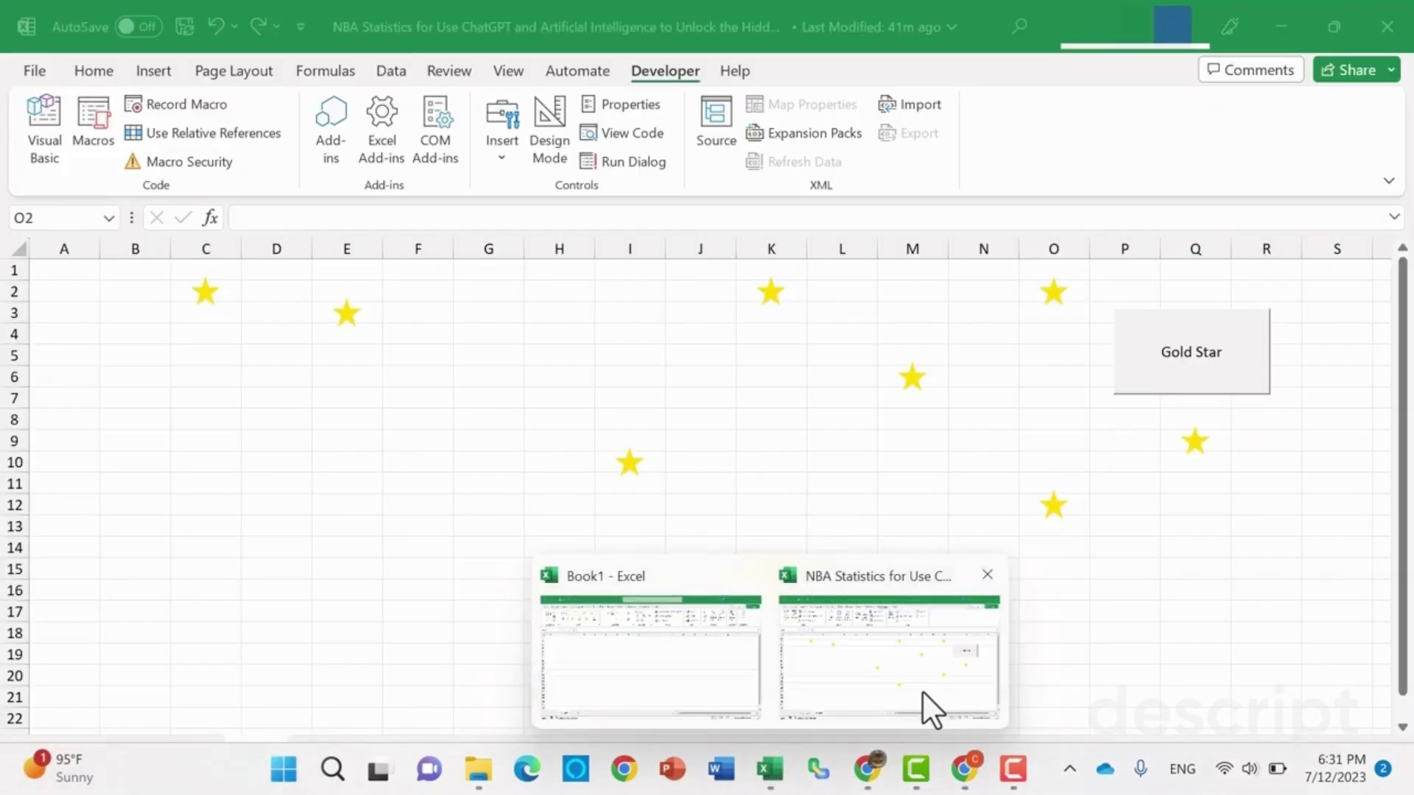
pyautogui.click(922, 691)
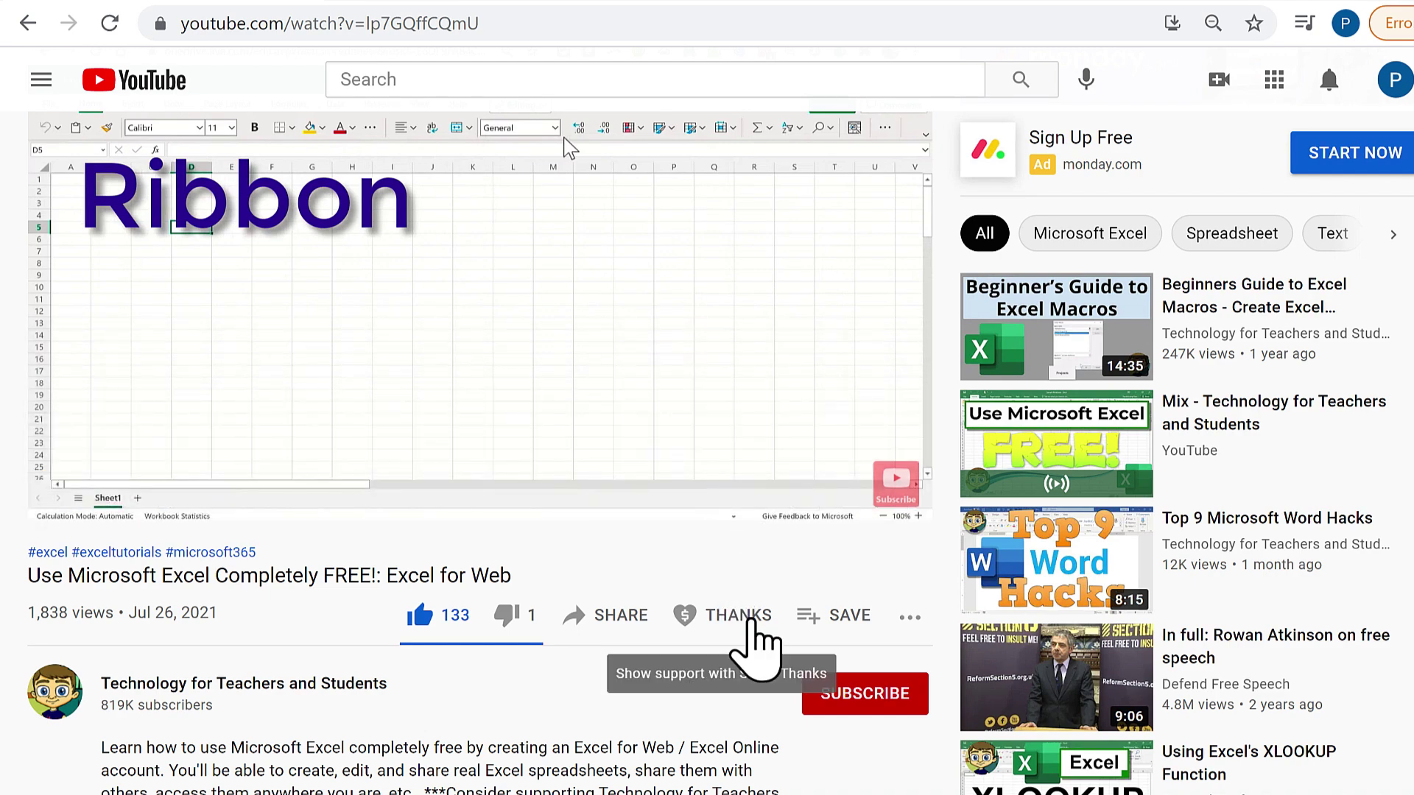
# - Open YouTube's Super Thanks dialog offering $2.00, $5.00, $10.00 and $50.00 amounts
pyautogui.click(751, 620)
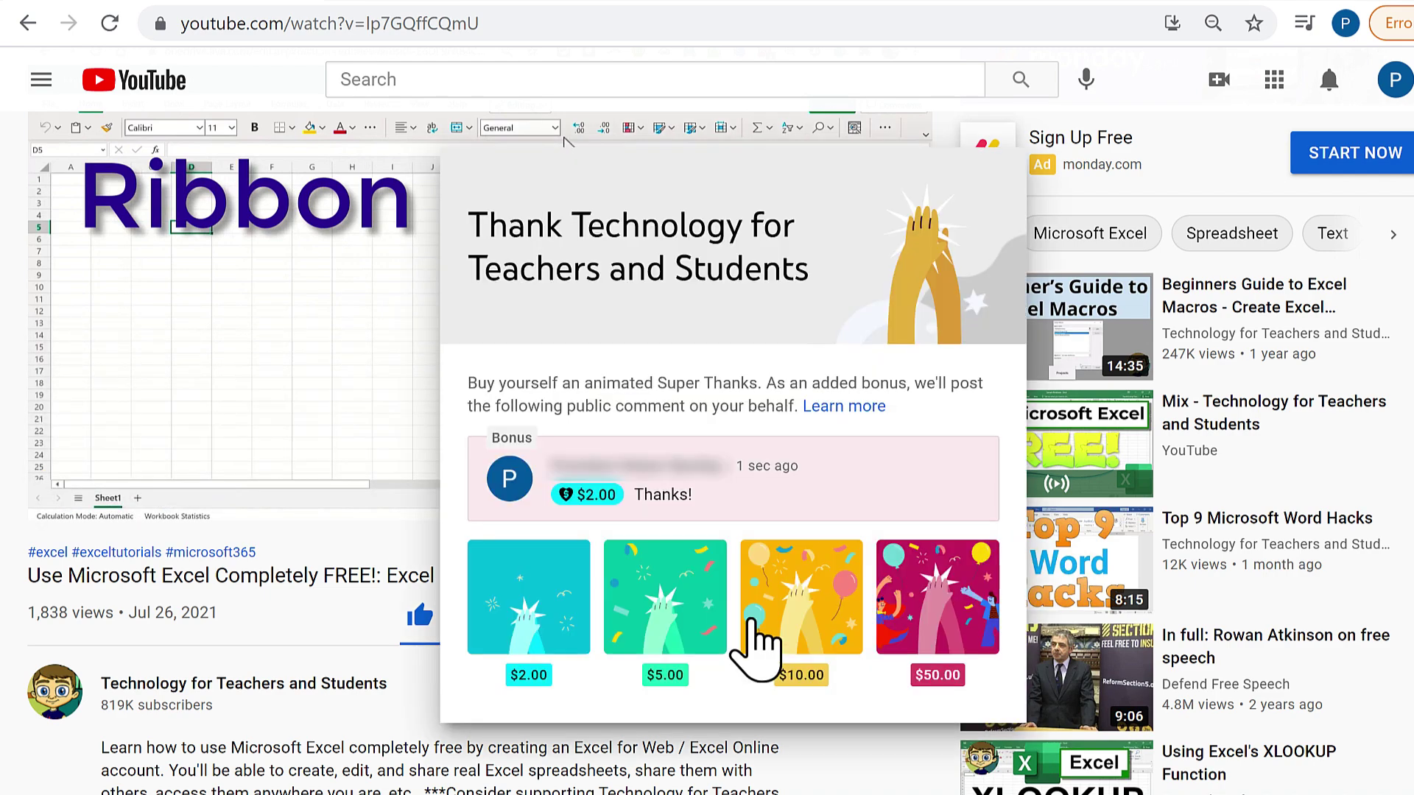